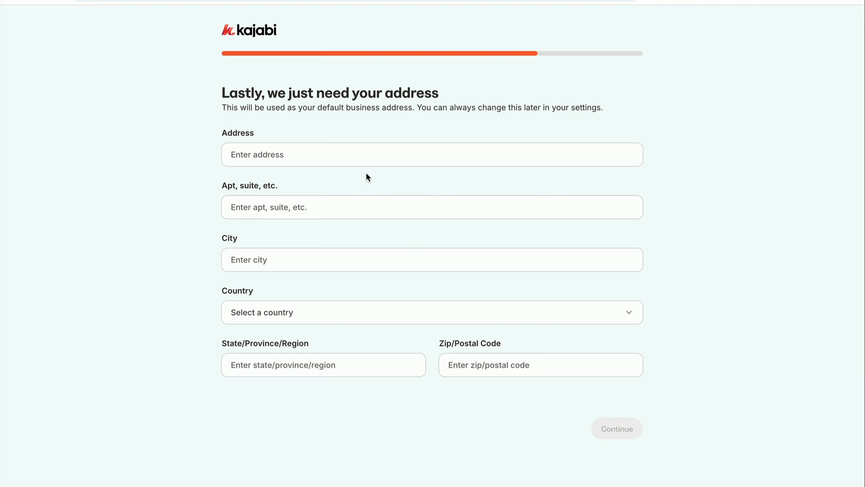
Fill in the default business address from the saved address details and continue to finish the account setup
click(364, 150)
click(371, 180)
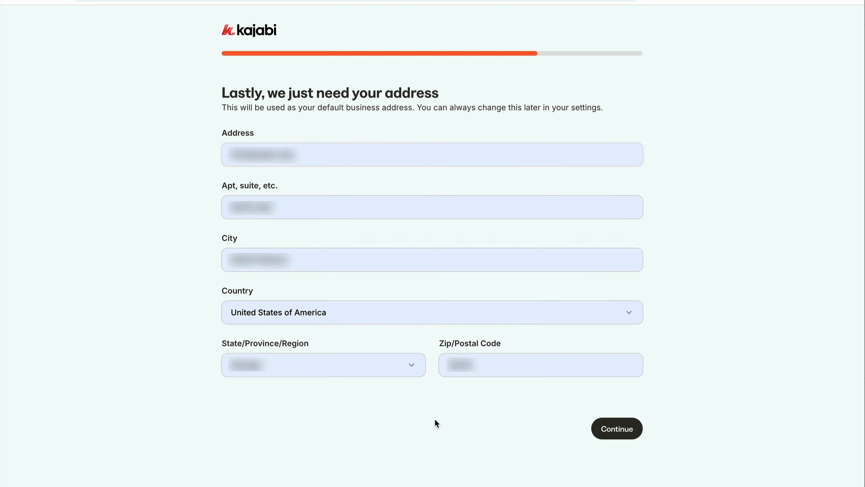
click(608, 438)
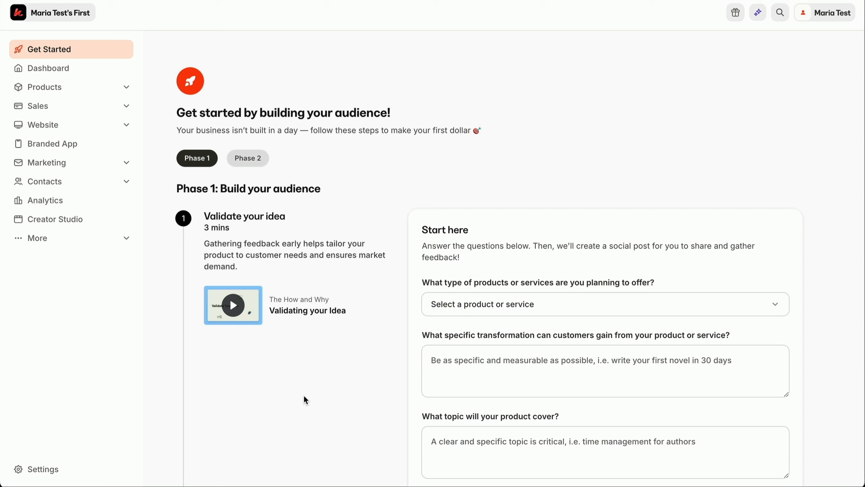
Review the Phase 1 audience-building checklist, from validating the idea and personalizing the site to creating a waitlist and connecting payments
scroll(303, 395, down, 5)
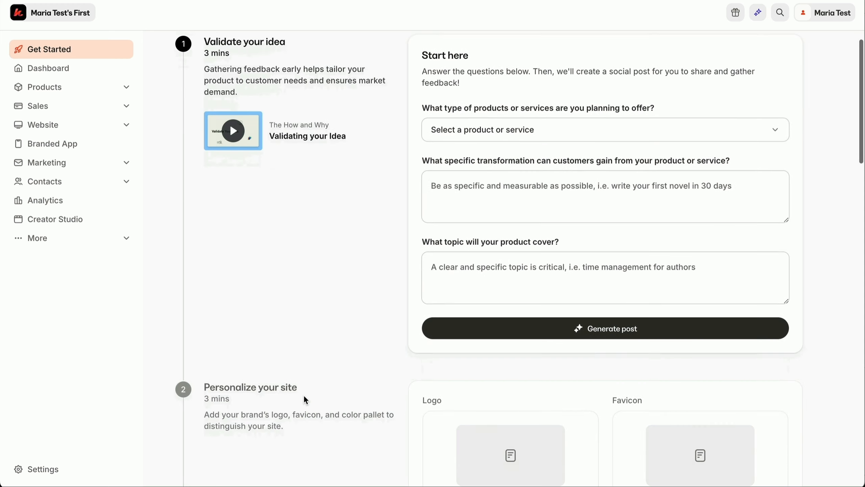
scroll(304, 395, down, 5)
scroll(305, 395, down, 15)
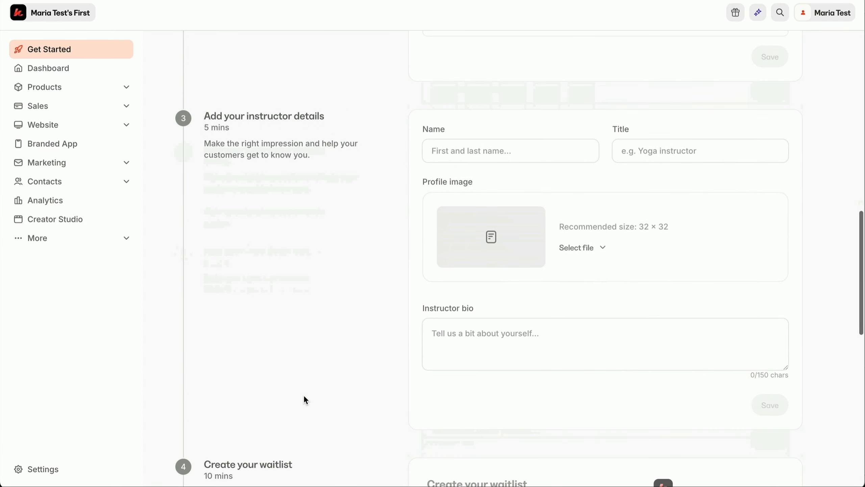
scroll(304, 395, up, 10)
scroll(303, 395, up, 10)
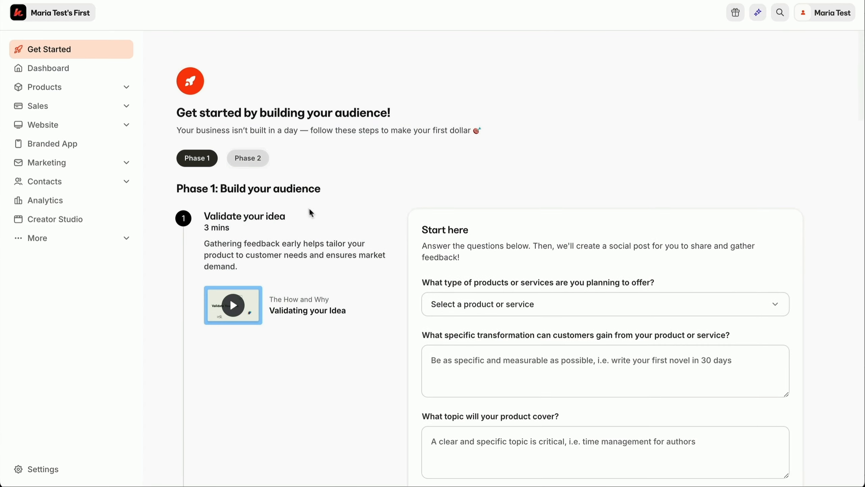
scroll(398, 315, down, 5)
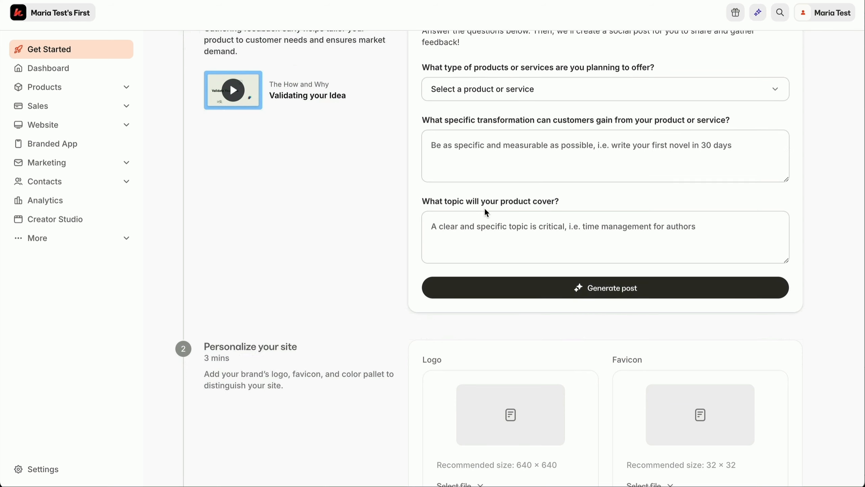
scroll(484, 212, down, 7)
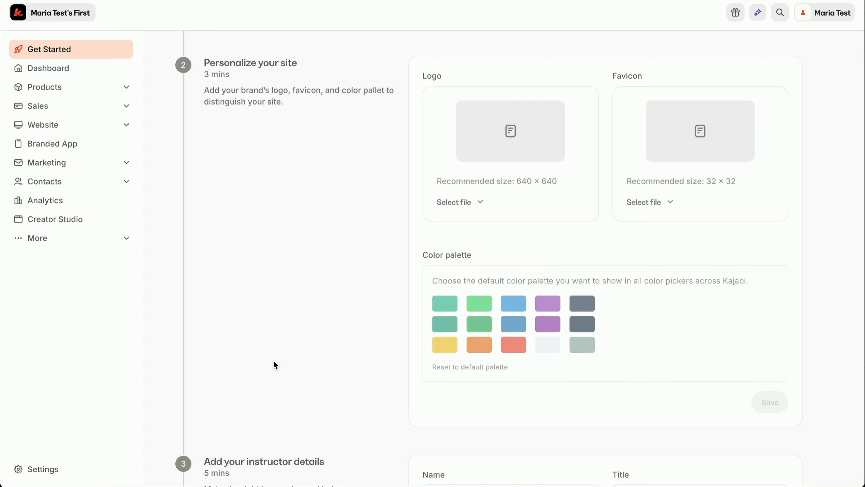
scroll(275, 362, down, 7)
scroll(275, 364, down, 16)
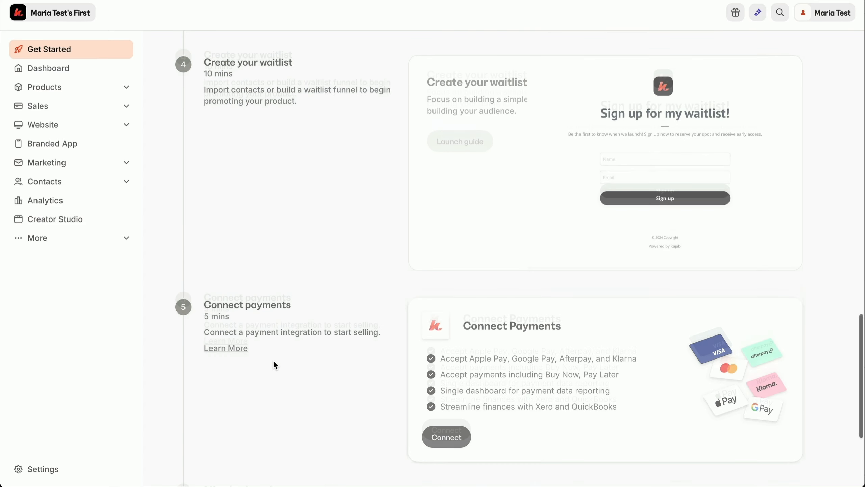
scroll(273, 361, up, 20)
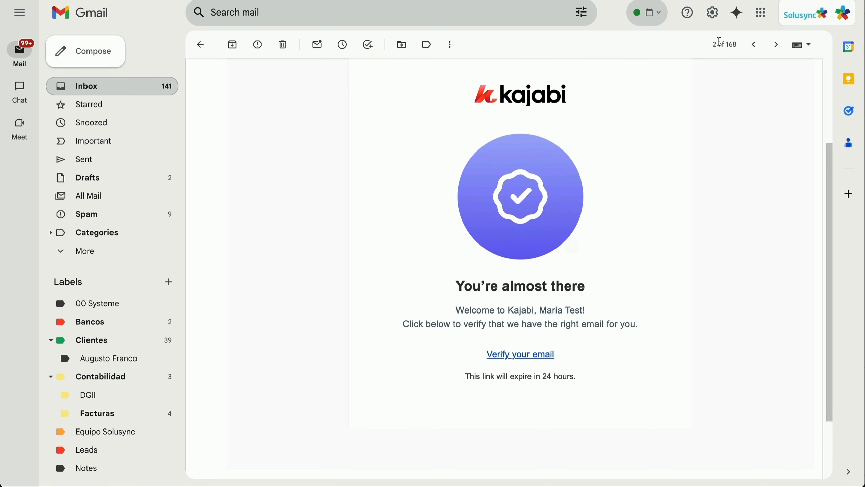
Open the Kajabi Kickstart Course email from Kajabi Support in Gmail and read through its contents
click(754, 45)
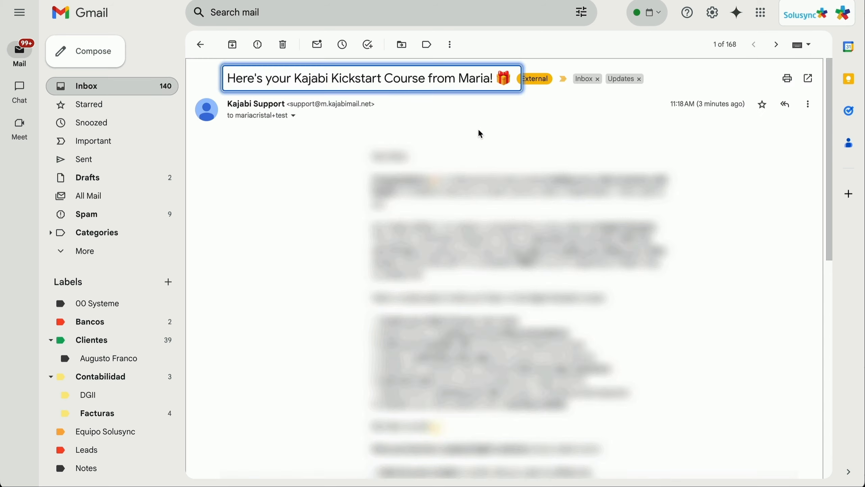
click(470, 240)
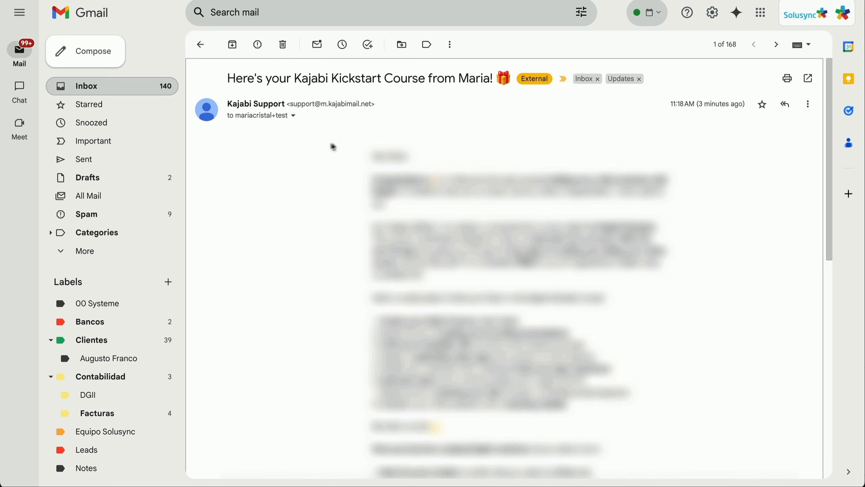
scroll(365, 234, down, 3)
scroll(419, 249, down, 8)
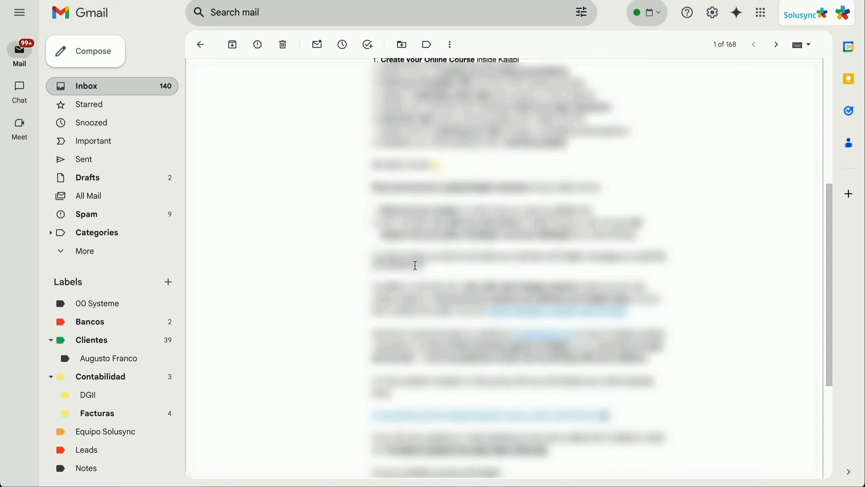
scroll(506, 349, up, 10)
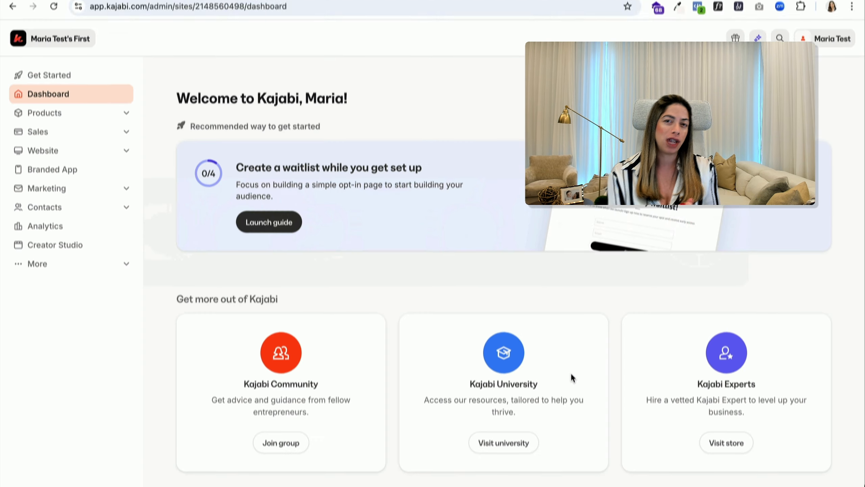
Create a new email campaign of type Email Sequence titled "Dominican Recipe Book Lead Magnet"
click(120, 188)
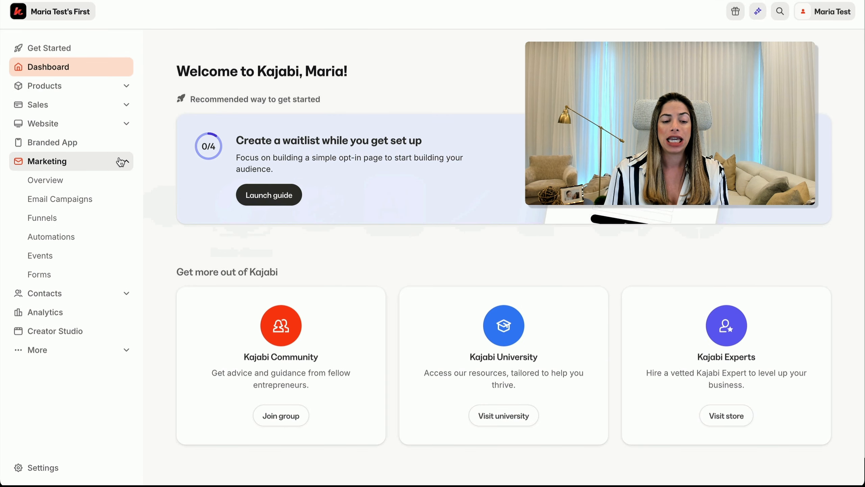
click(86, 201)
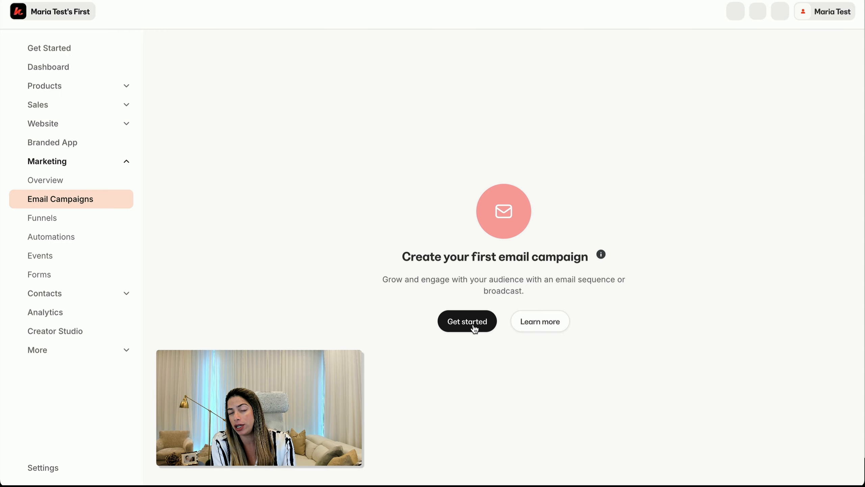
click(474, 328)
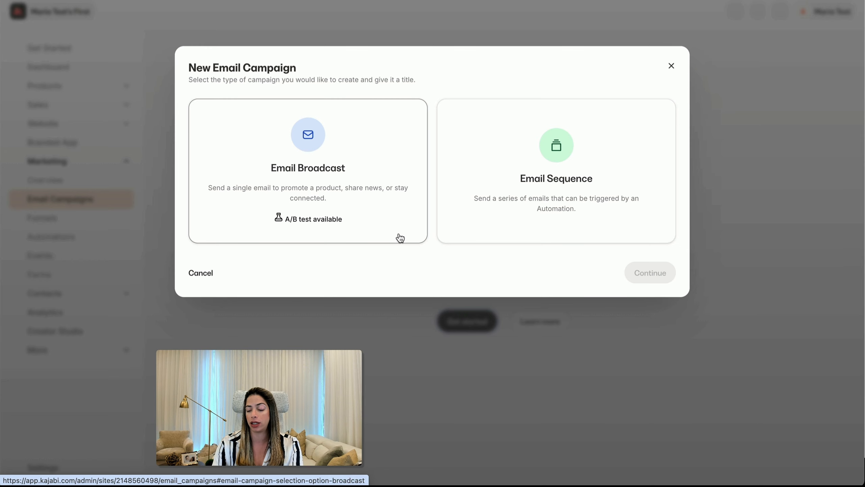
click(482, 218)
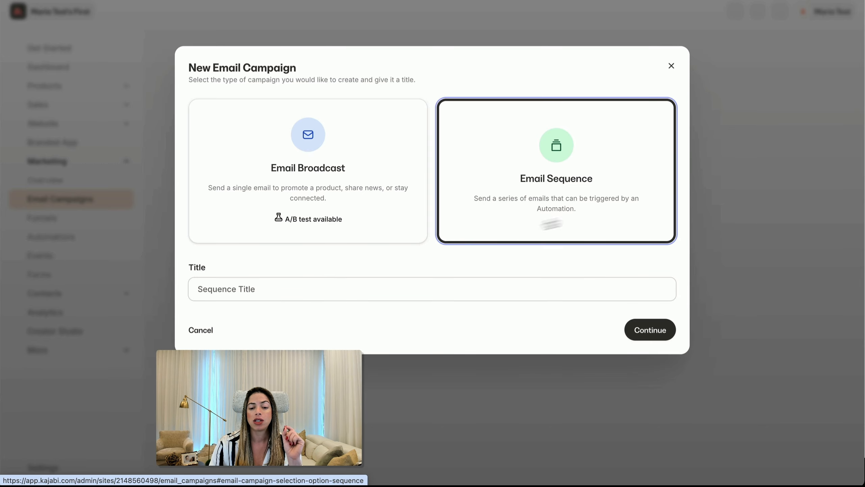
click(424, 291)
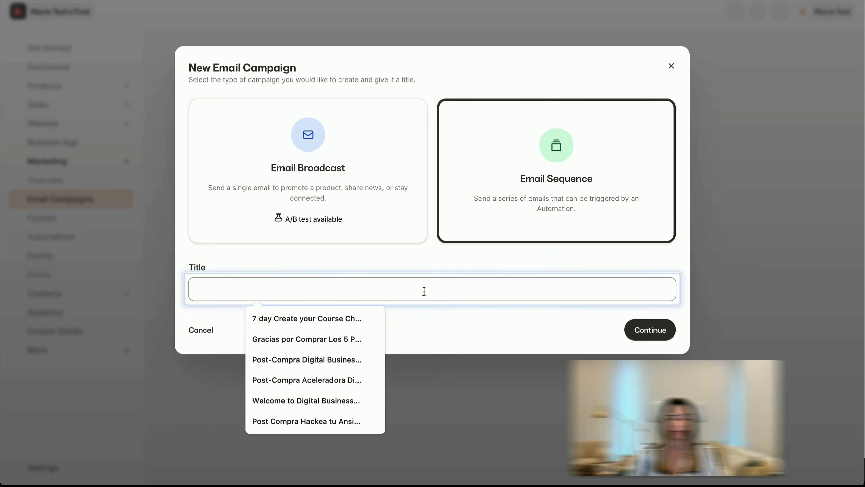
text(Dominican Recipe Book )
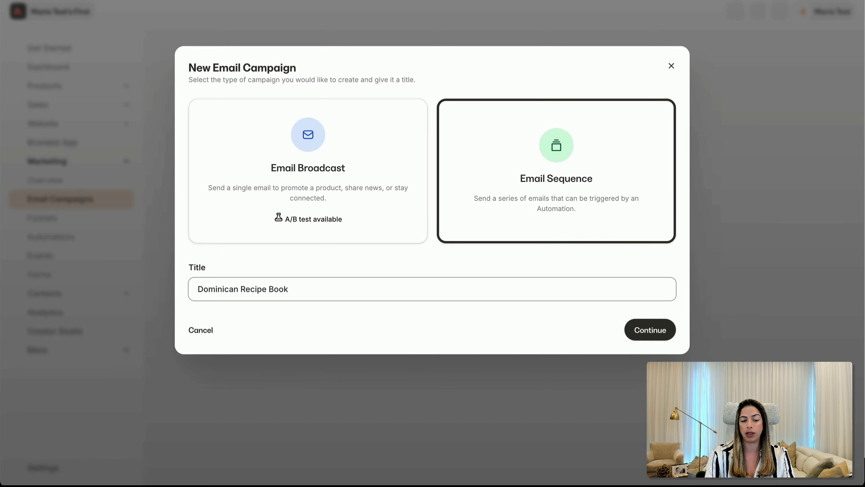
text(Lead Magnet)
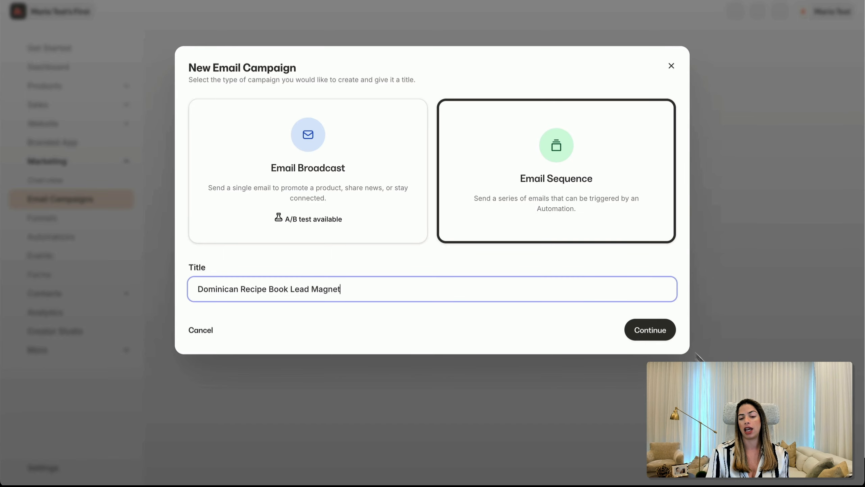
click(661, 333)
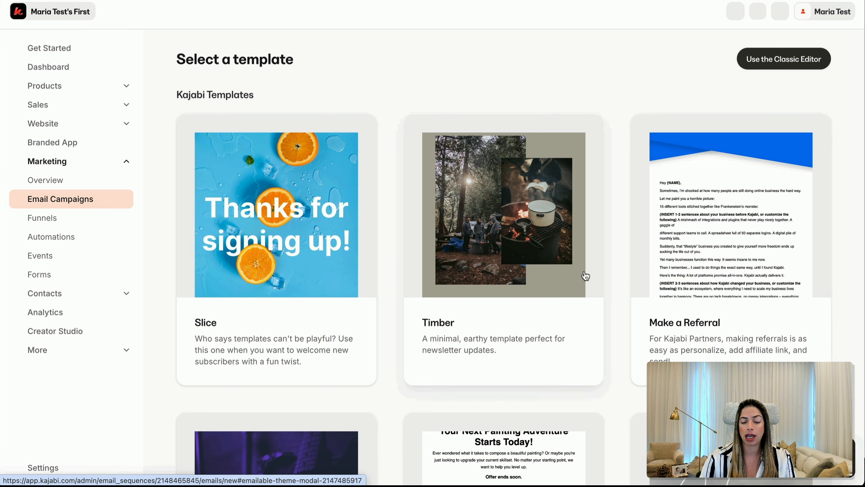
Create the sequence's first email from the Simple Text template with the title "Your Free Dominican Recipe Book is Here!"
scroll(585, 277, down, 5)
scroll(585, 276, down, 10)
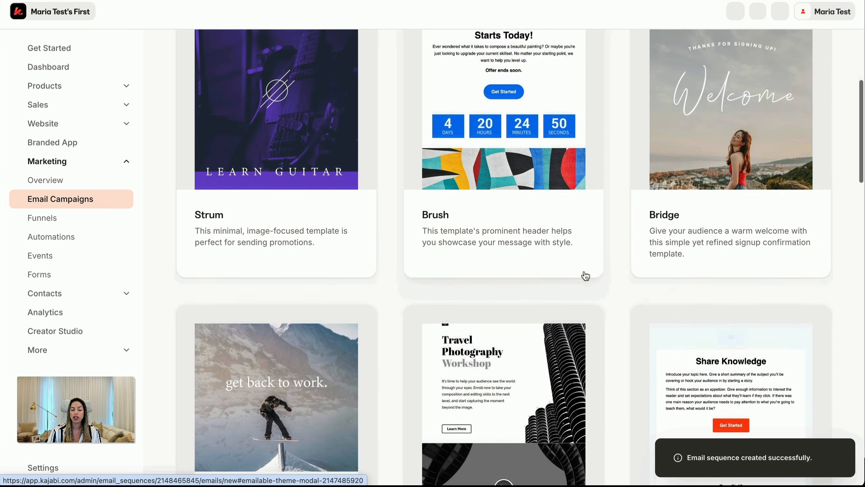
scroll(585, 276, down, 5)
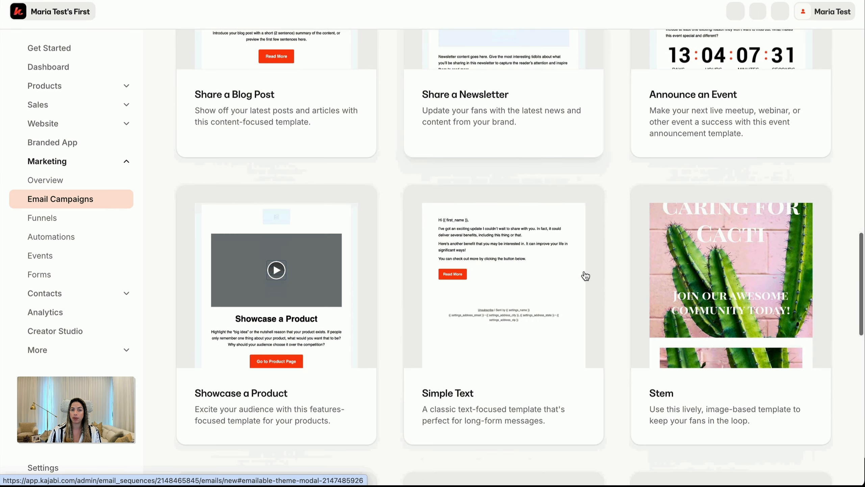
click(528, 345)
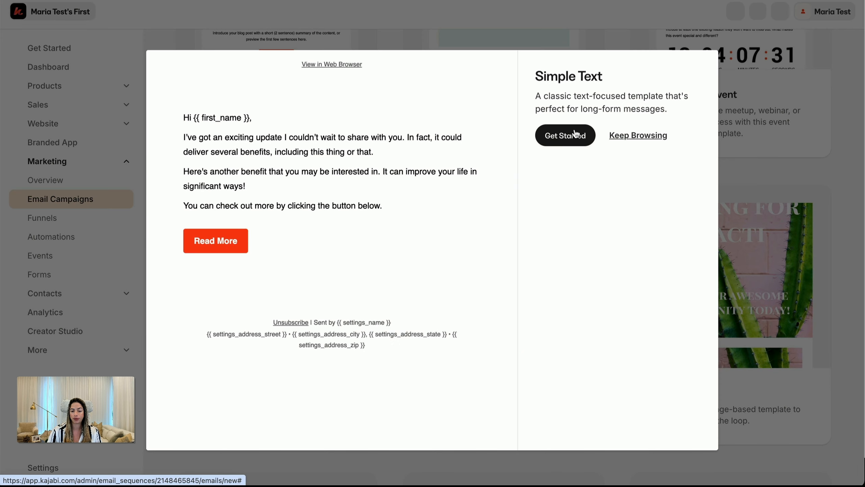
click(574, 134)
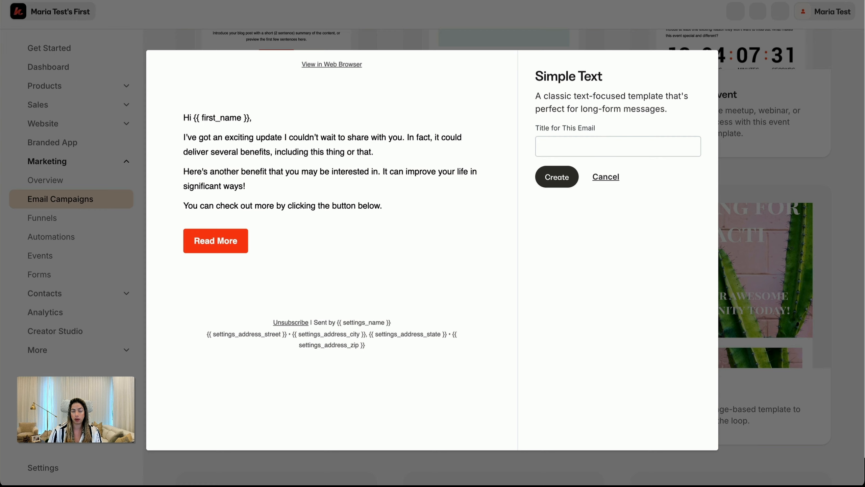
text(Your Free Dominican Recipe Book is Here!)
click(564, 175)
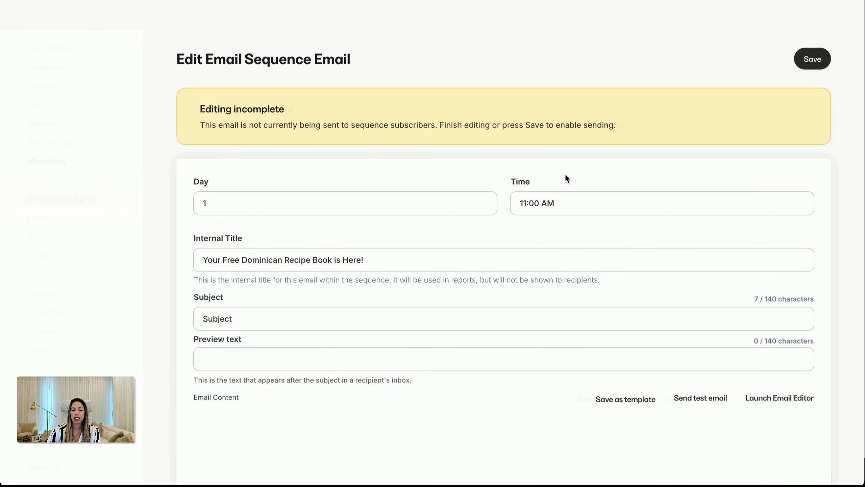
Set the email's sending day to 0 so it goes out immediately after someone subscribes
scroll(373, 160, down, 2)
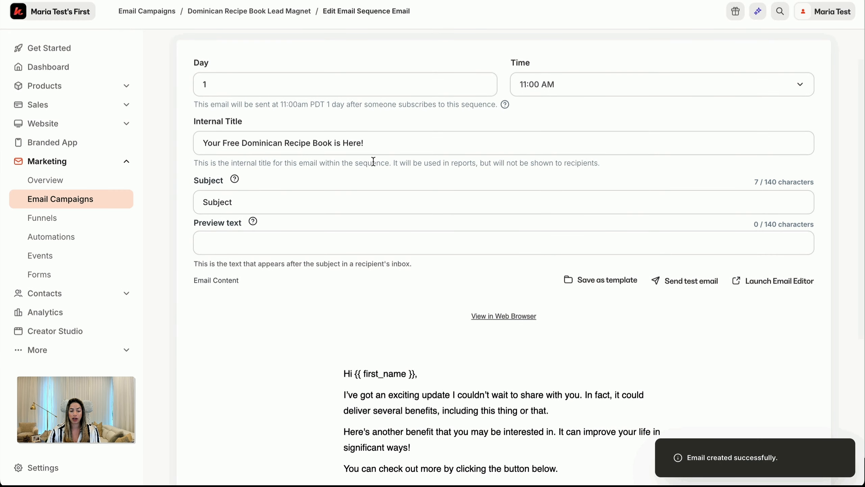
click(307, 84)
text(0)
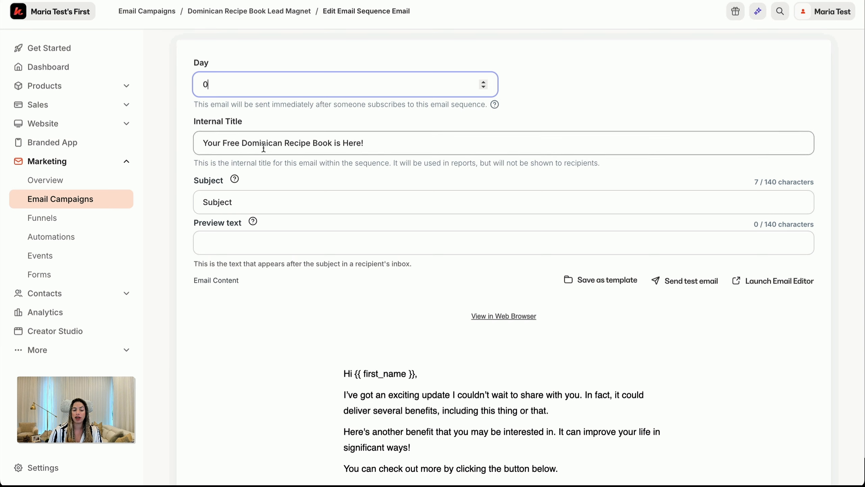
Copy the internal title into the subject and remove the word "Free", leaving "Your Dominican Recipe Book is Here!"
triple_click(295, 146)
key(ctrl+c)
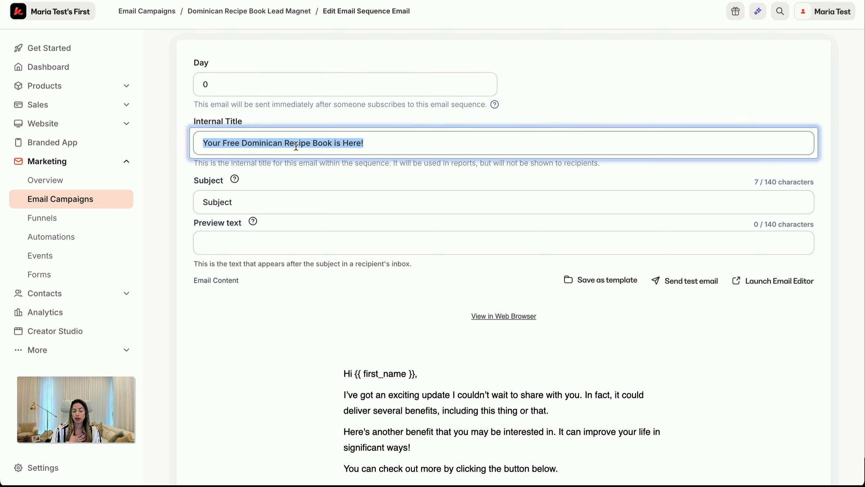
click(234, 179)
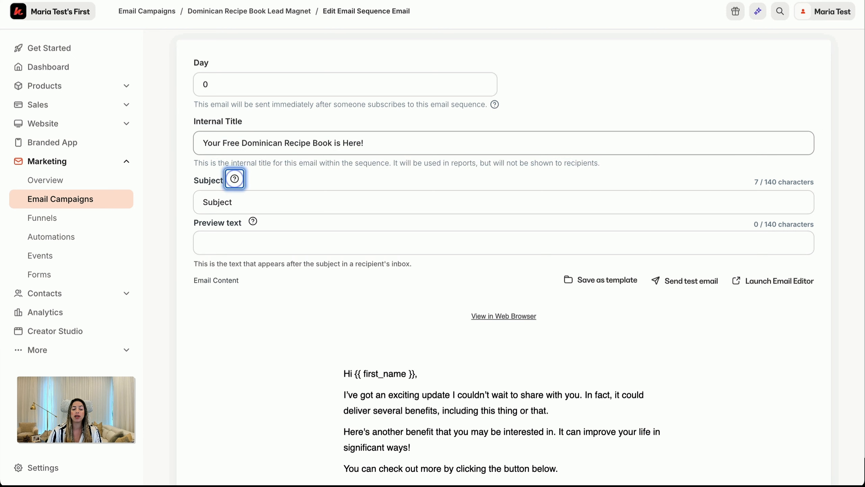
key(ctrl+v)
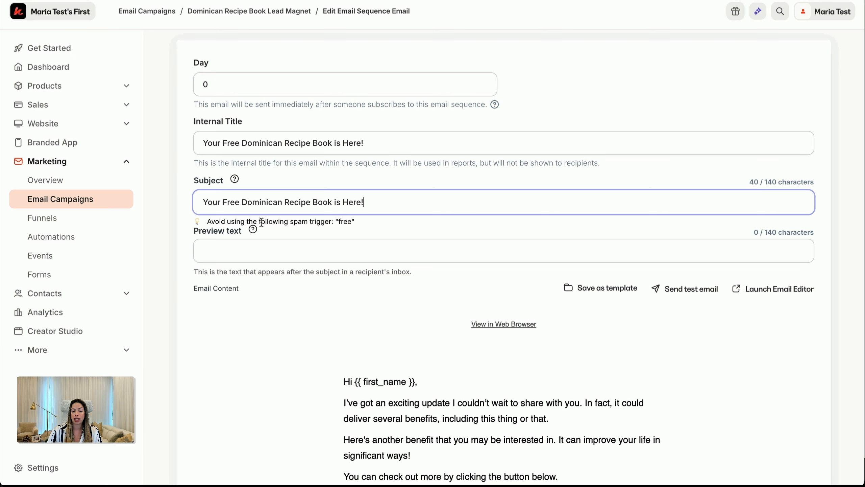
double_click(230, 202)
key(BackSpace)
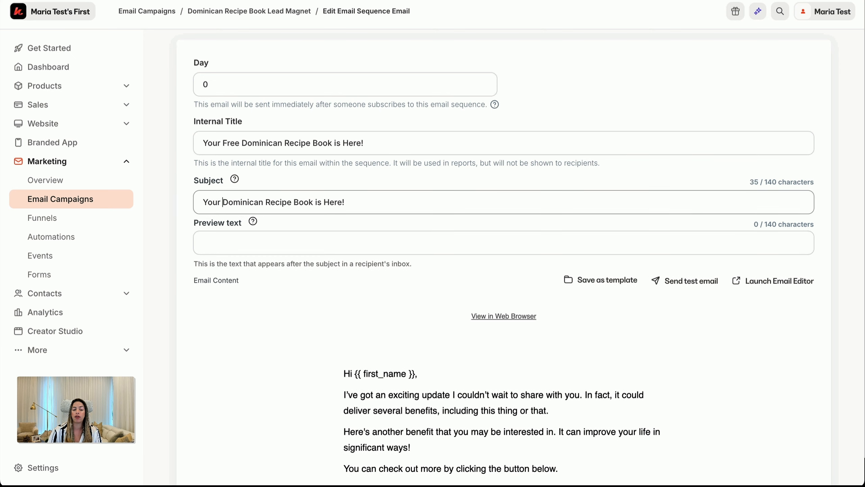
key(BackSpace)
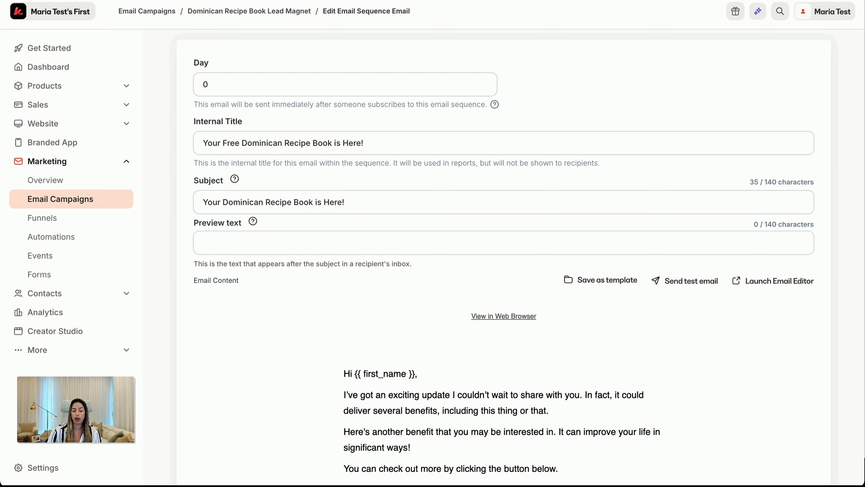
Set the preview text to "Get ready to explore the authentic flavors of Dominican cuisine with these recipes."
click(415, 243)
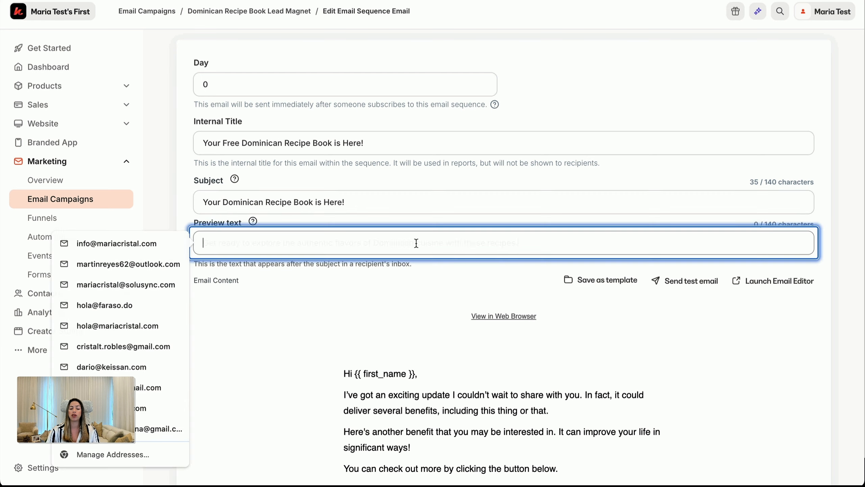
text(Get ready to explore the authentic flavors of Dominican cuisine with these recipes.)
scroll(571, 312, down, 4)
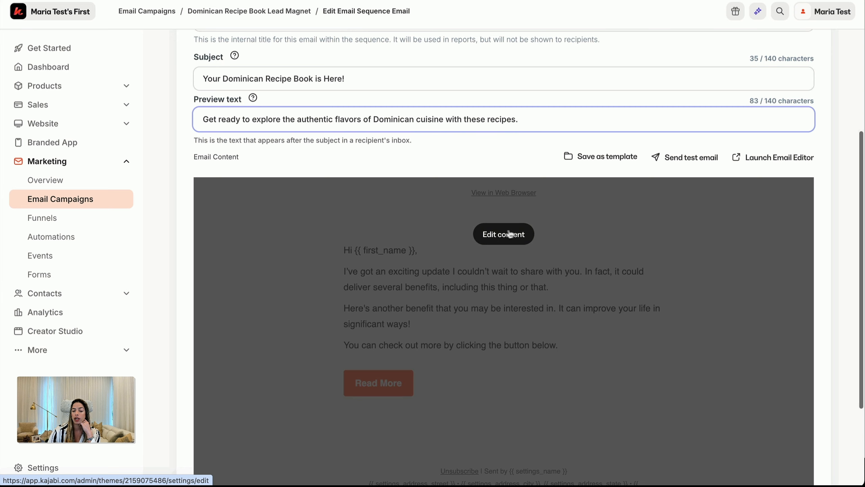
Edit the email's content and replace everything in its text section with the copied Dominican Recipe Book welcome message
click(499, 235)
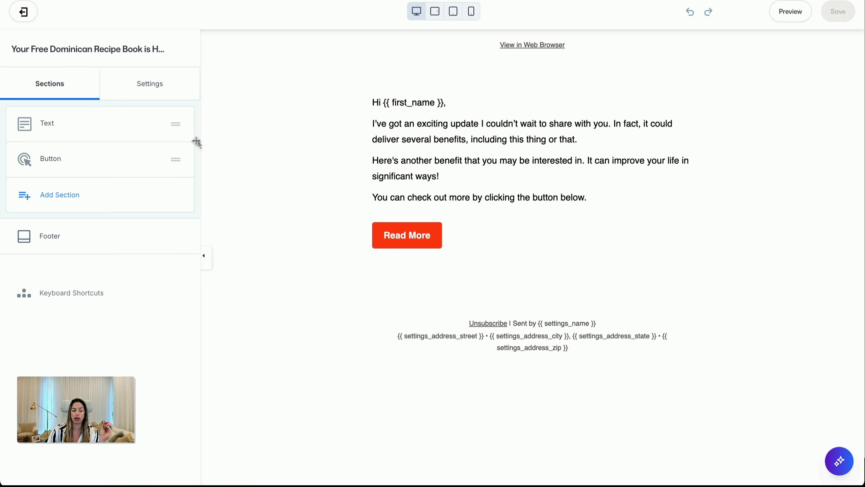
click(42, 125)
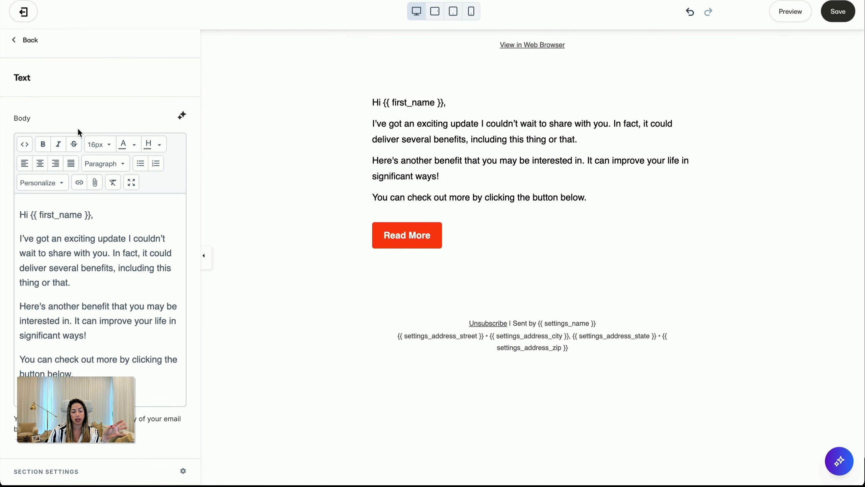
click(489, 139)
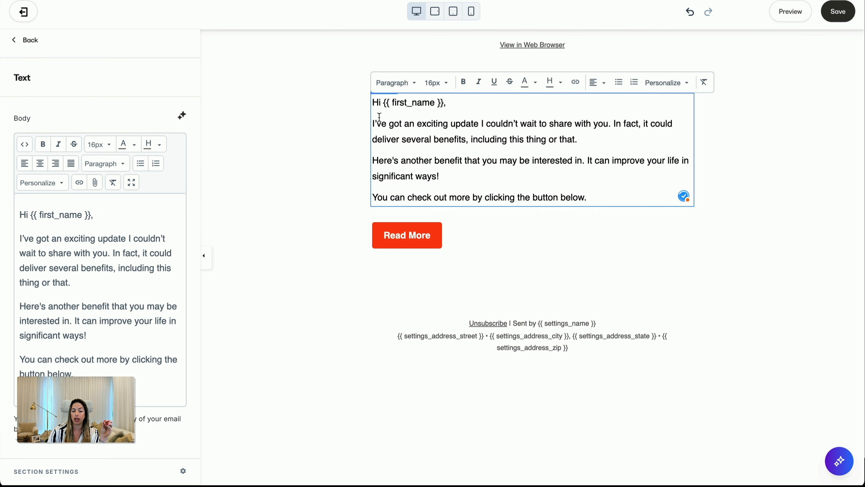
drag(371, 121, 598, 197)
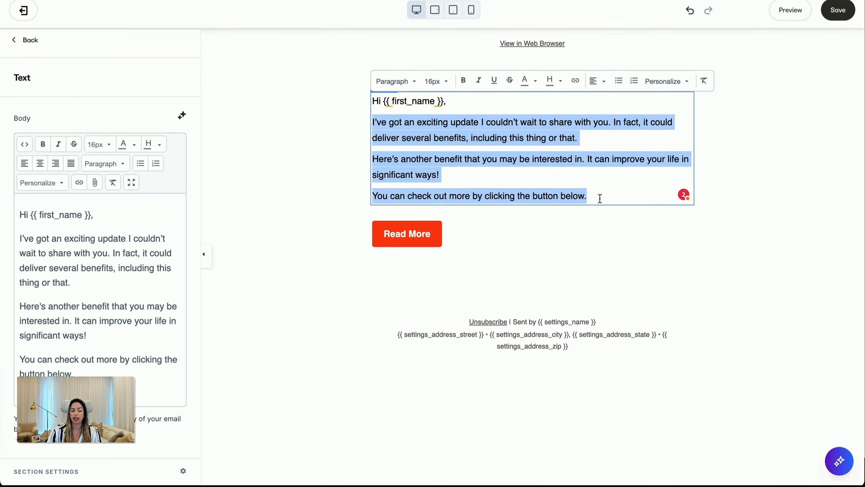
key(ctrl+v)
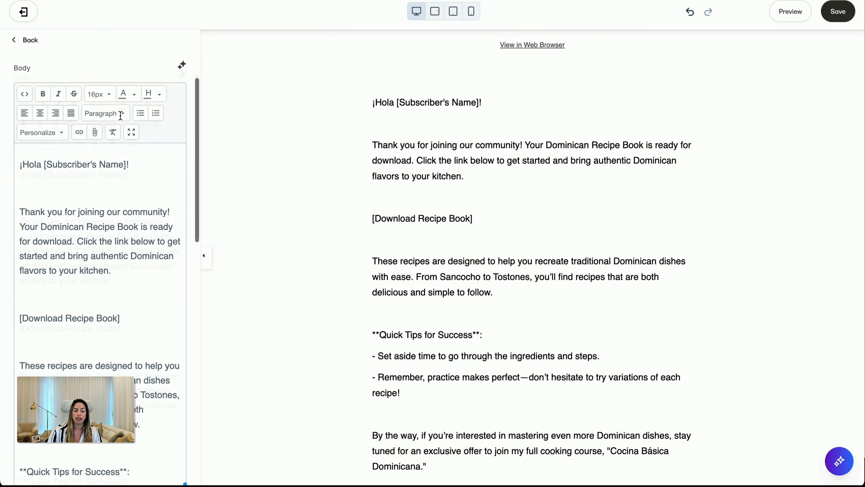
Replace the "[Subscriber's Name]" placeholder in the greeting with the first_name personalization variable
drag(127, 216, 45, 215)
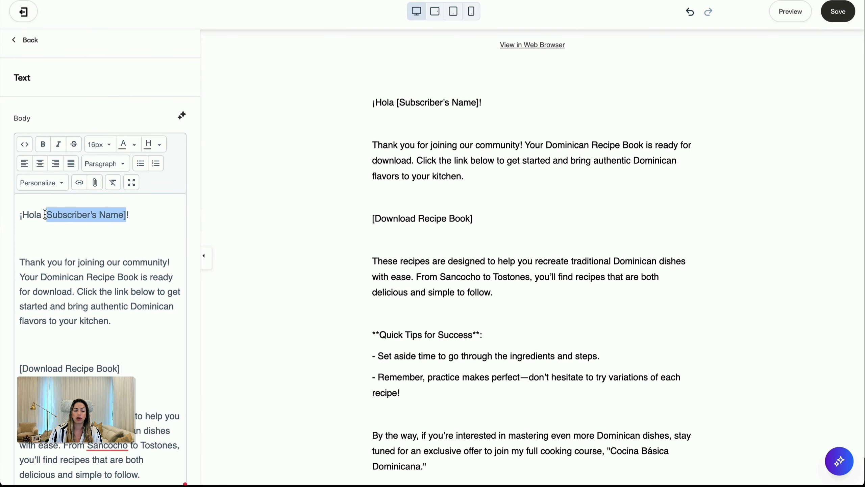
key(BackSpace)
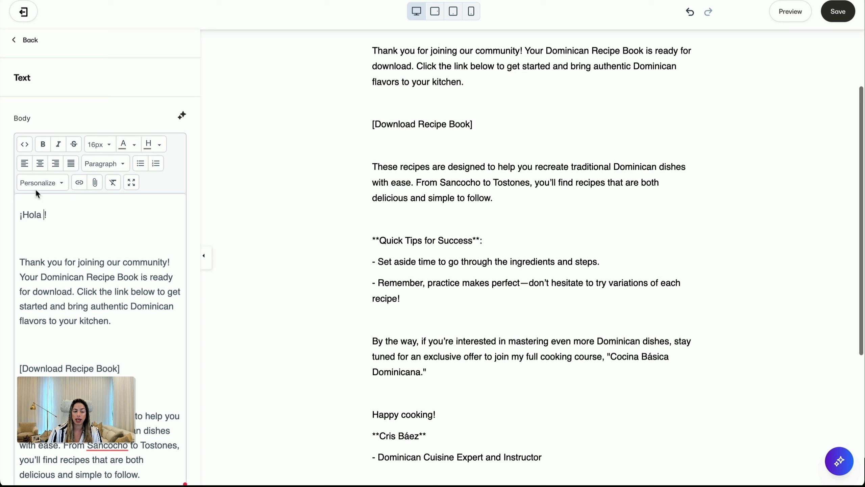
click(39, 183)
click(43, 201)
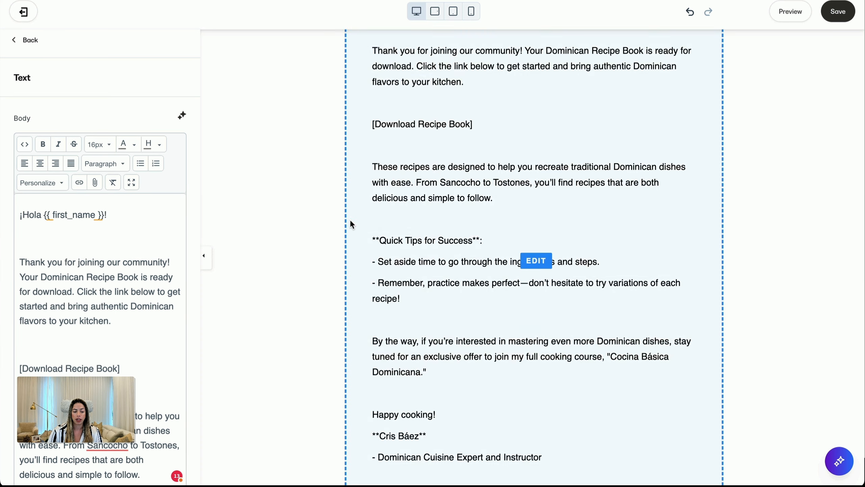
Change "Hola" to "Hello" in the greeting and remove the blank line below it
scroll(354, 223, up, 3)
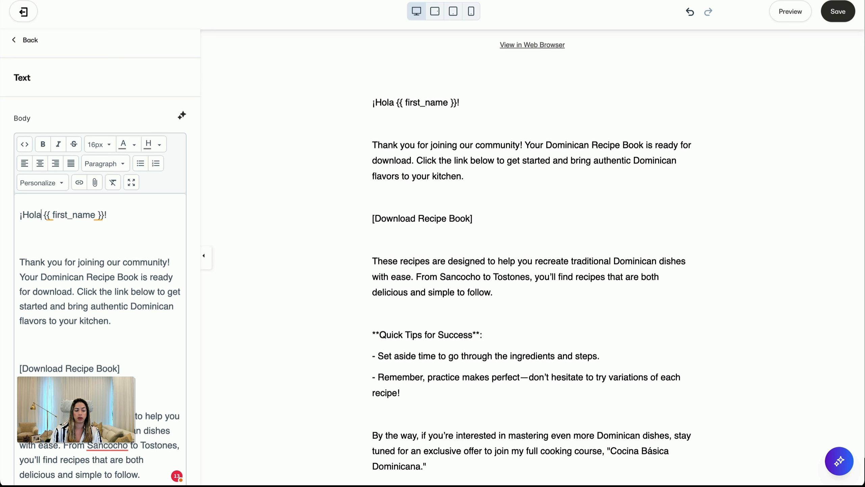
click(56, 234)
key(BackSpace)
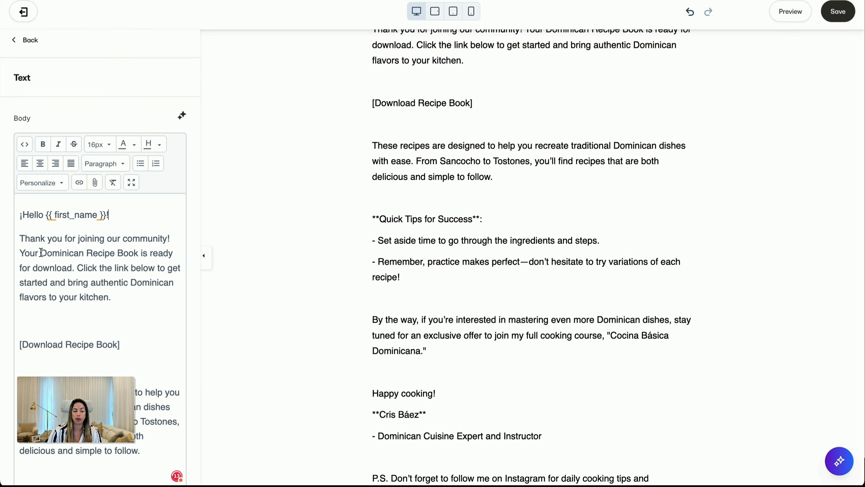
Bold "Your Dominican Recipe Book is ready for download." and "authentic Dominican flavors to your kitchen.", starting a new paragraph at "Click the link below"
drag(38, 263, 19, 253)
key(ctrl+b)
click(106, 268)
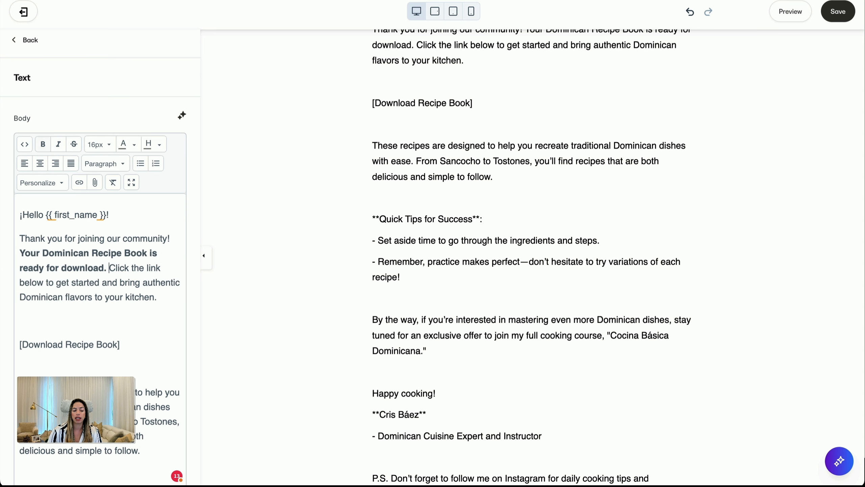
key(Return)
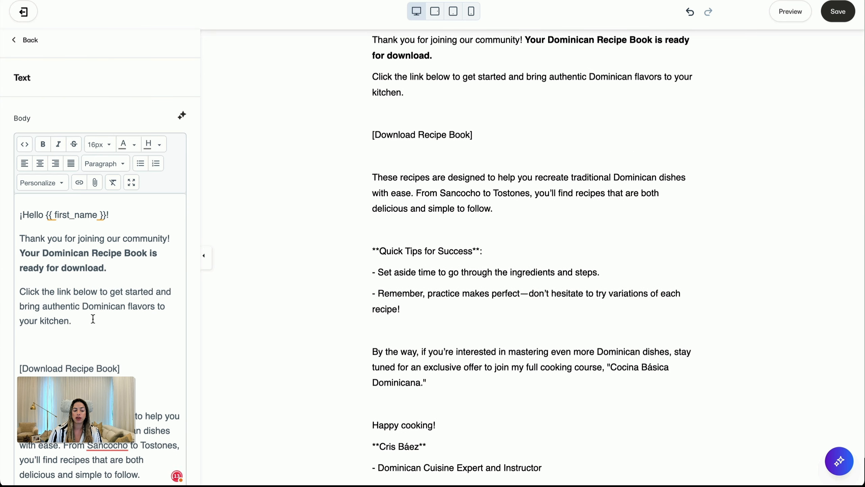
drag(91, 319, 48, 307)
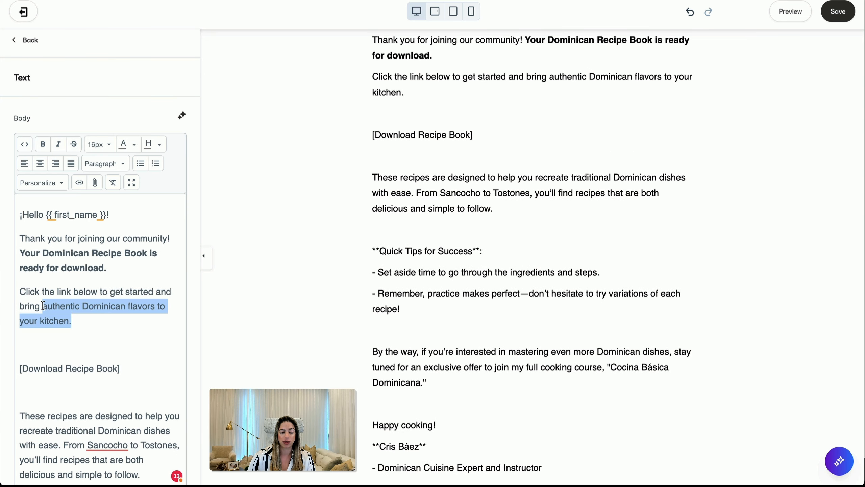
key(ctrl+b)
Delete the Read More button section from the email and add a new Button section in its place
triple_click(123, 365)
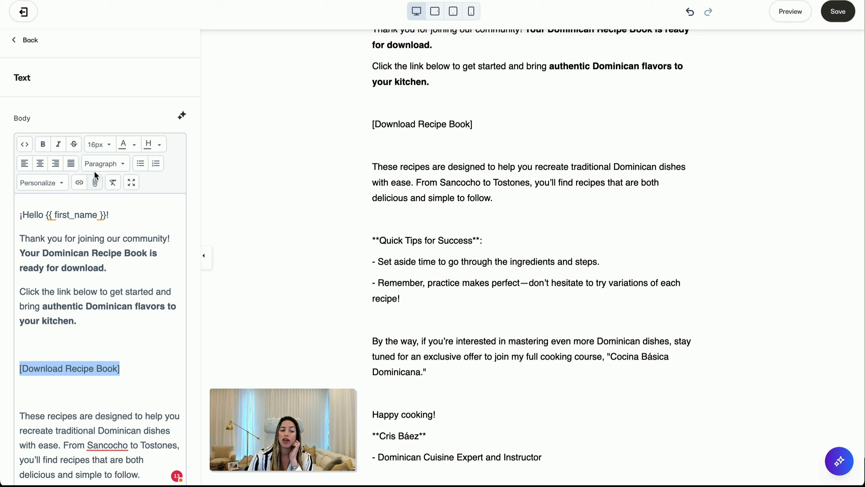
click(34, 45)
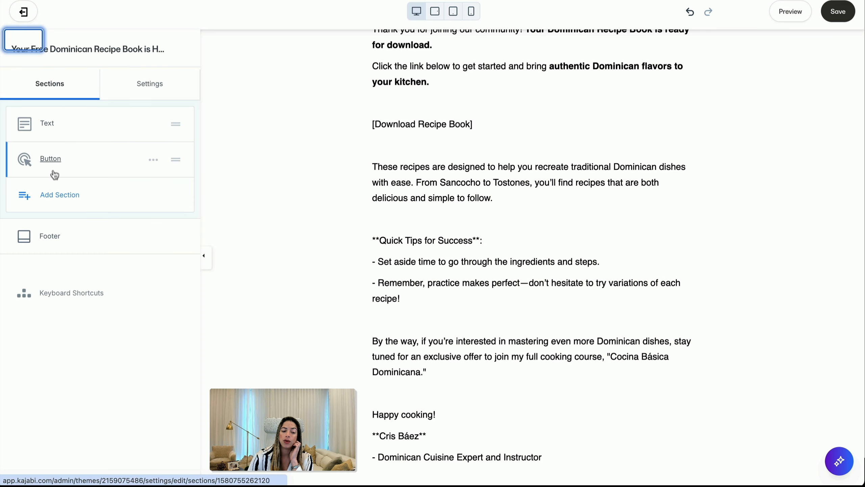
scroll(268, 226, down, 5)
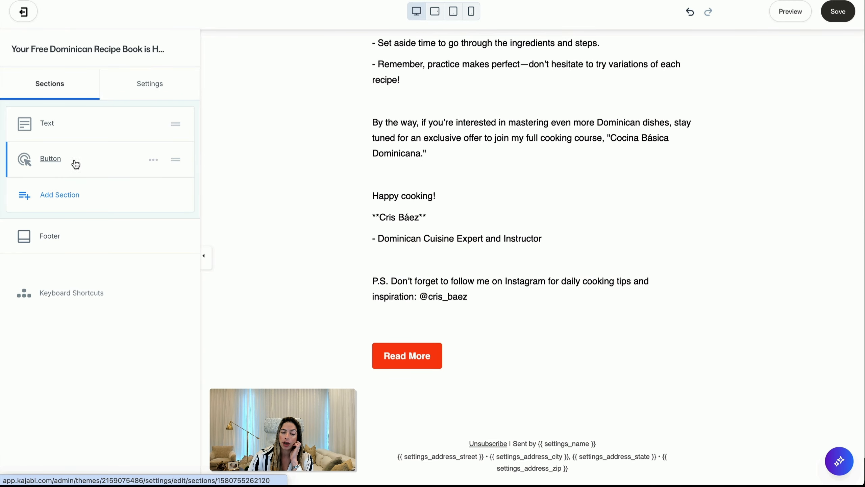
click(153, 161)
click(148, 235)
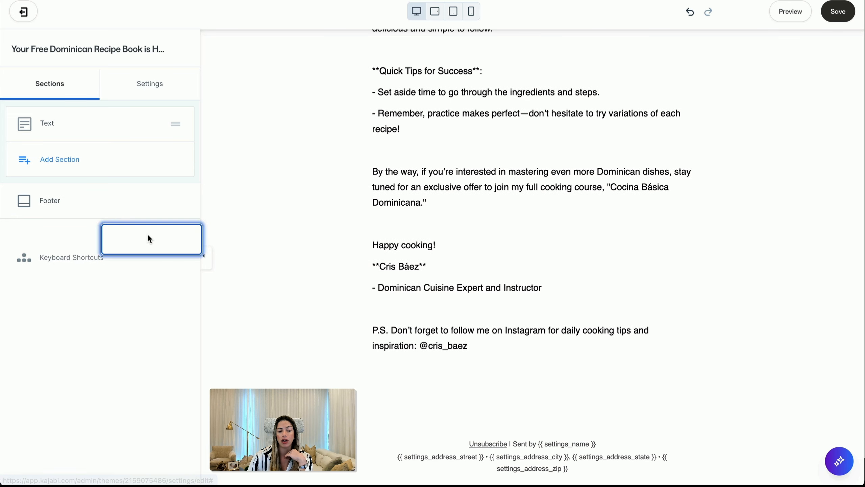
click(74, 172)
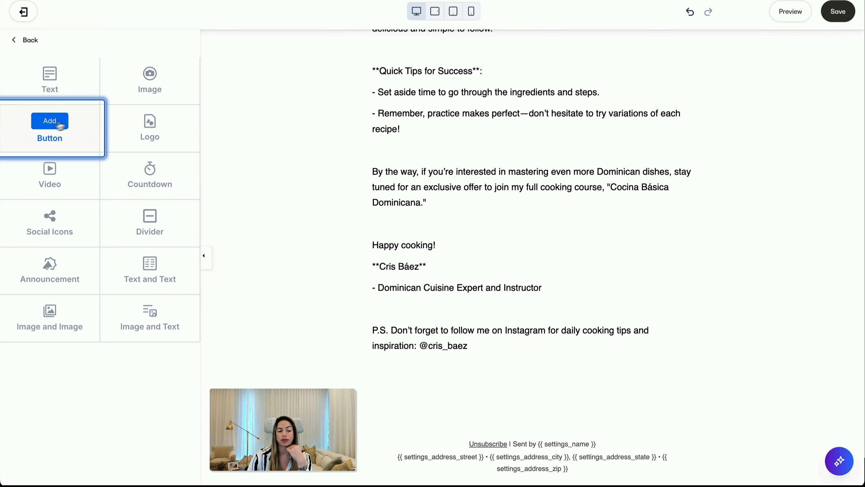
click(60, 125)
scroll(303, 154, up, 5)
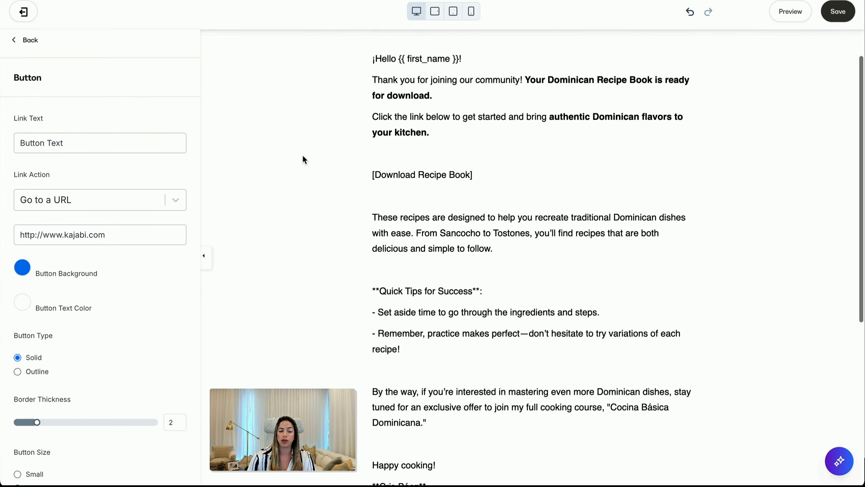
Cut the "[Download Recipe Book]" placeholder out of the email's body text
click(418, 172)
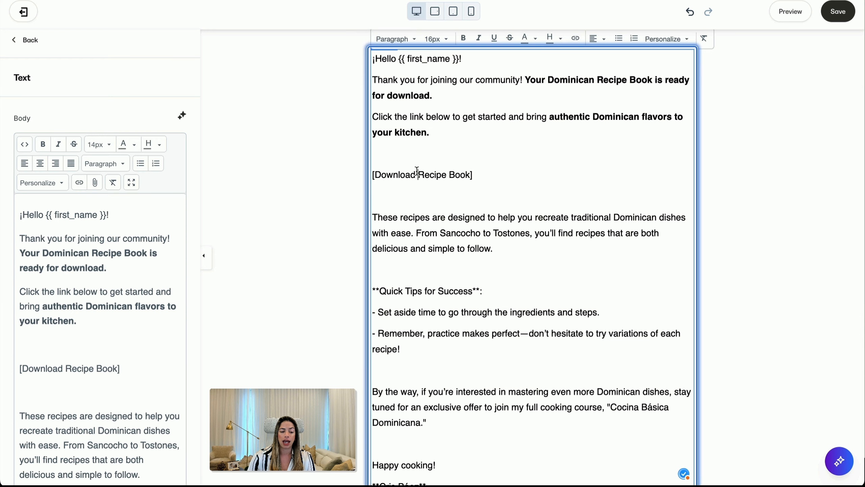
triple_click(130, 369)
key(BackSpace)
scroll(263, 352, down, 4)
scroll(449, 404, up, 3)
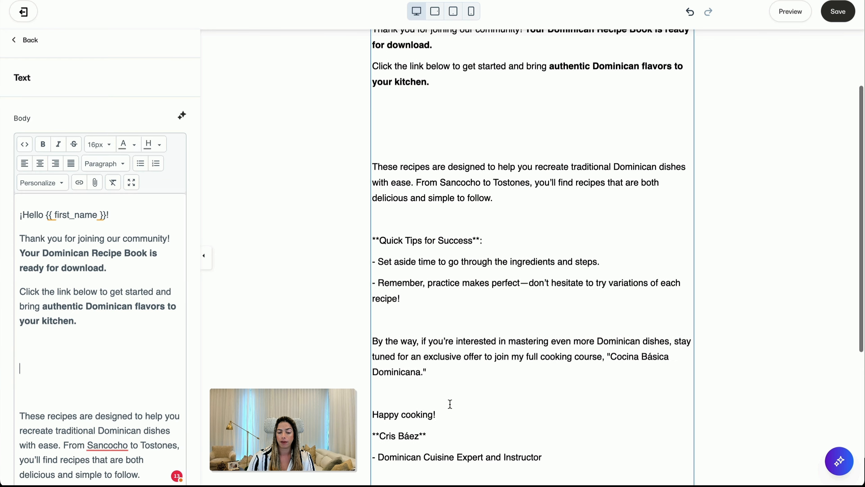
Set the new button's link text to "Download Recipe Book", without the square brackets
scroll(449, 404, down, 5)
click(532, 351)
click(72, 143)
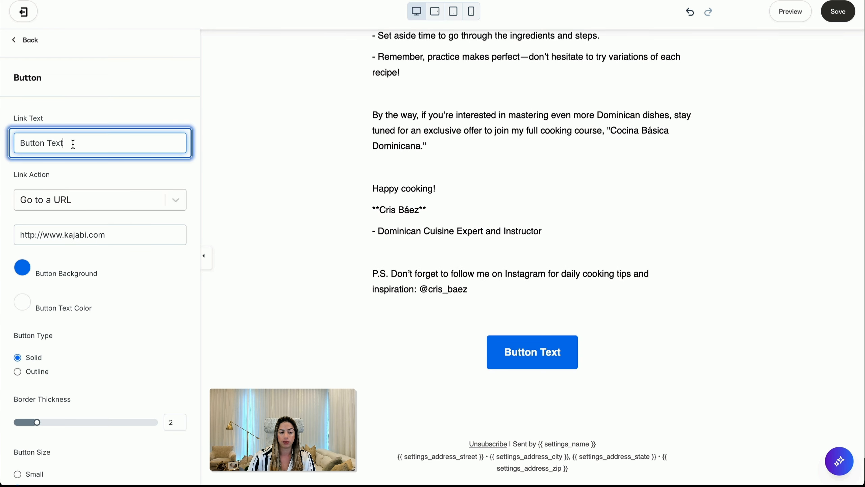
key(BackSpace)
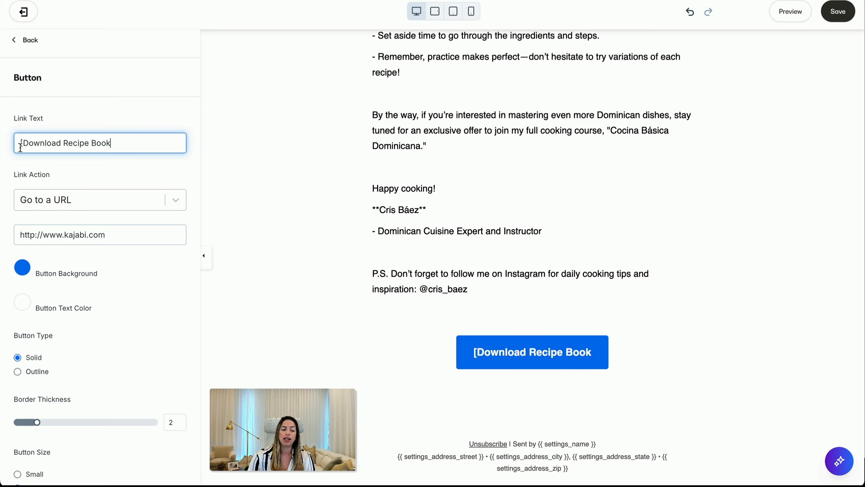
Set the button's link action to Download a file and upload the "8 Recetas Dominicanas" PDF from the Desktop folder
click(82, 197)
click(83, 276)
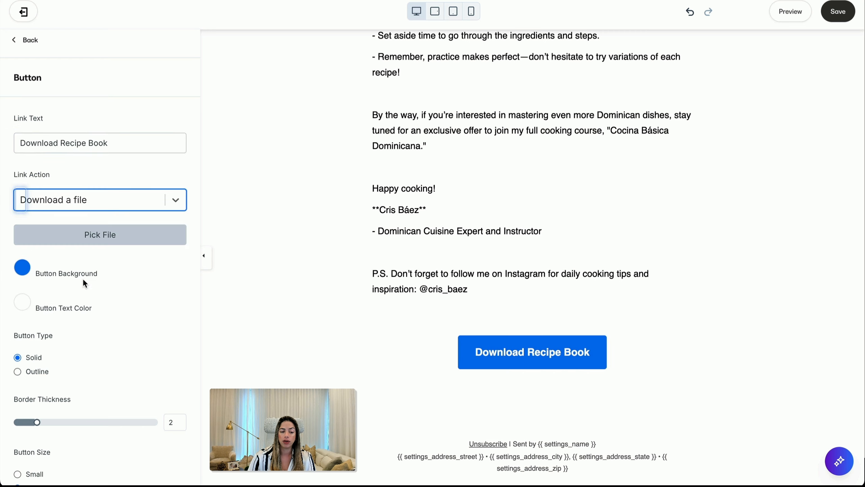
click(109, 236)
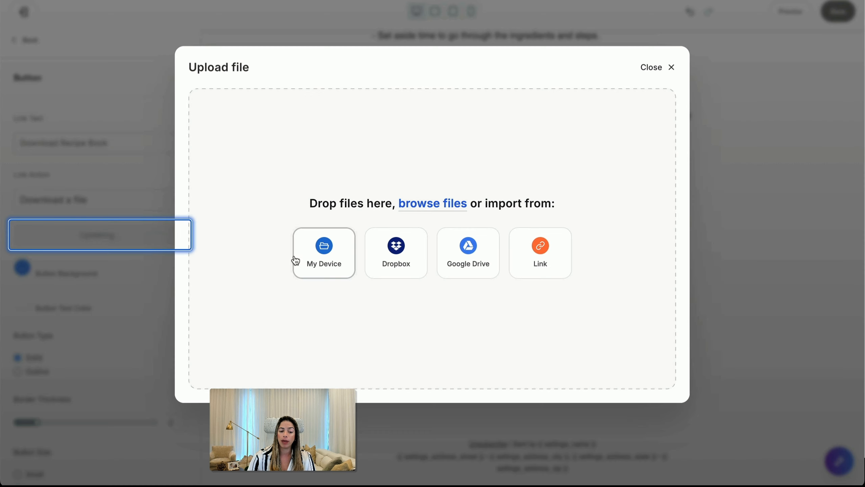
click(313, 258)
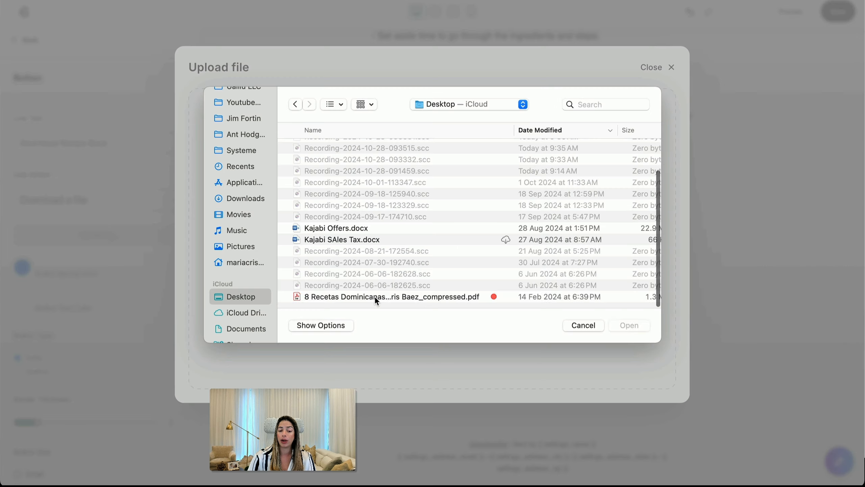
double_click(375, 296)
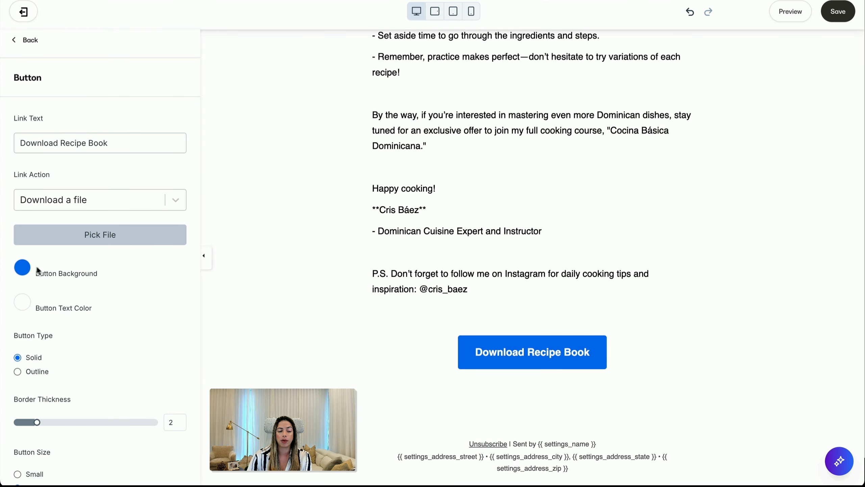
Copy the brand color's hex code from Illustrator, return to Chrome and set the button background to dark teal 006666
click(23, 267)
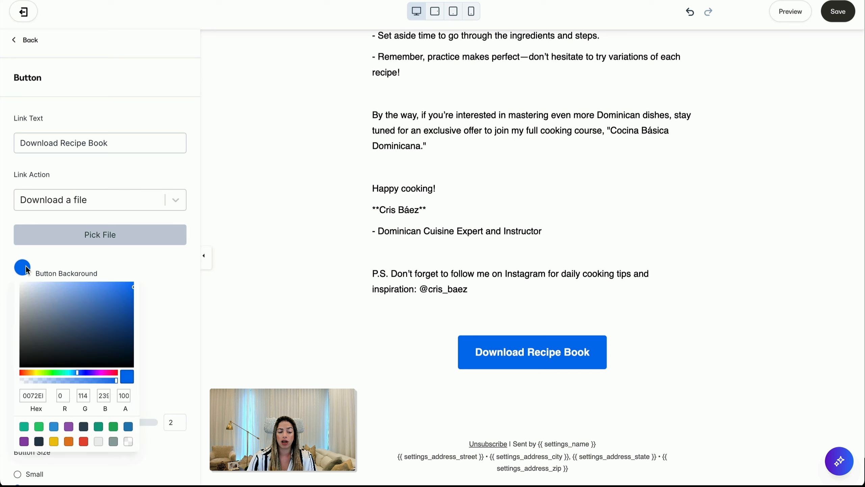
key(super+Tab)
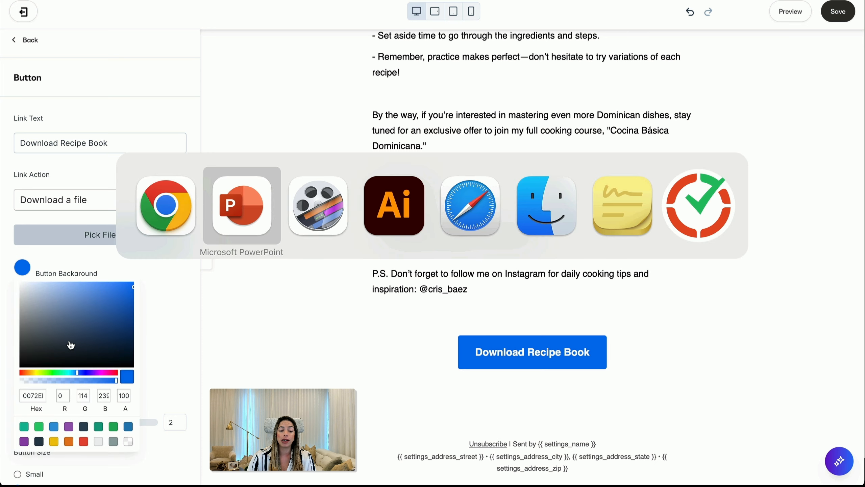
key(super+Tab)
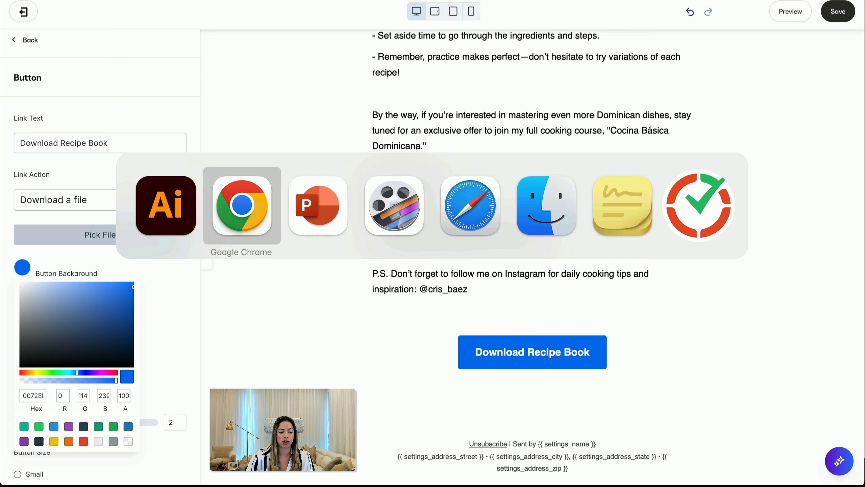
key(super+v)
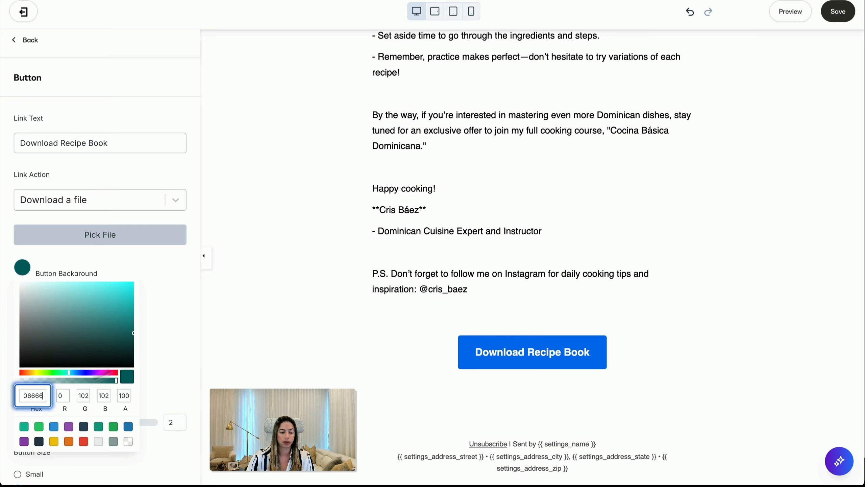
click(180, 327)
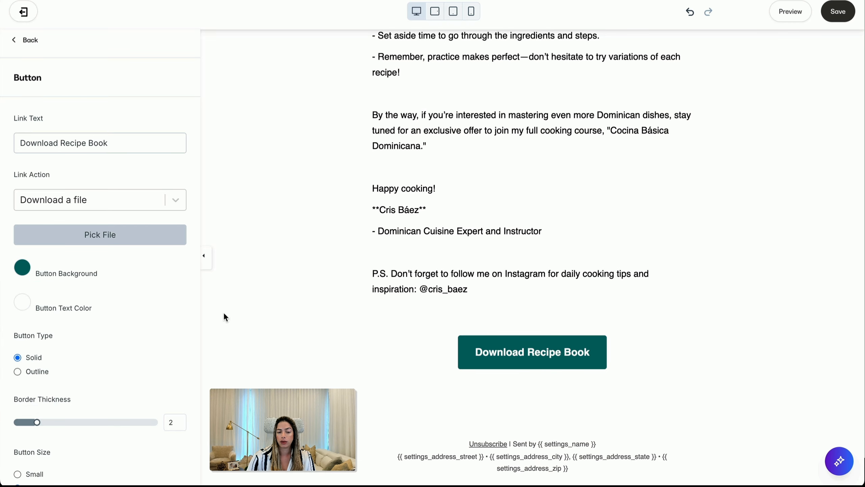
Remove all body text after "your kitchen.", including the blank lines, so the download button directly follows that paragraph
scroll(354, 304, up, 10)
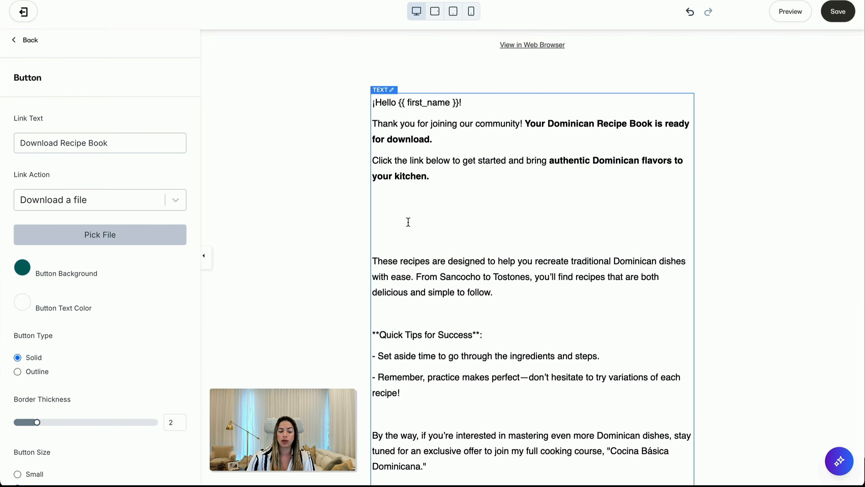
click(408, 222)
scroll(473, 286, down, 5)
scroll(474, 299, up, 5)
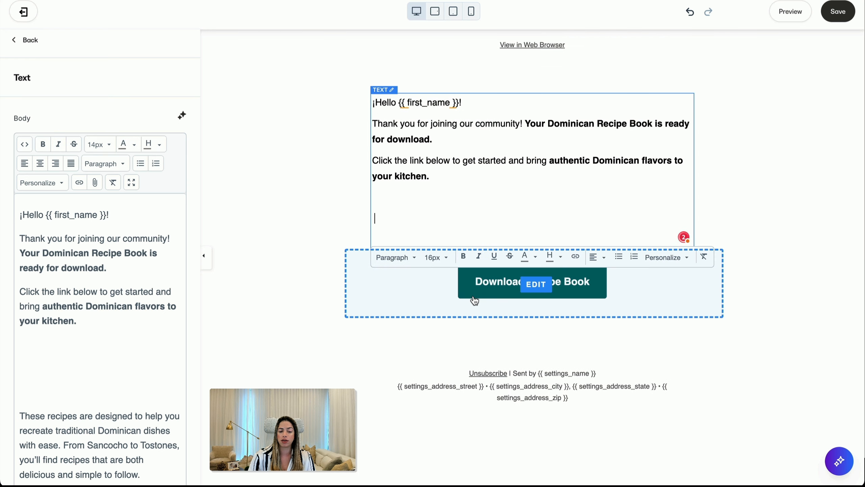
key(BackSpace)
key(BackSpace)
key(BackSpace)
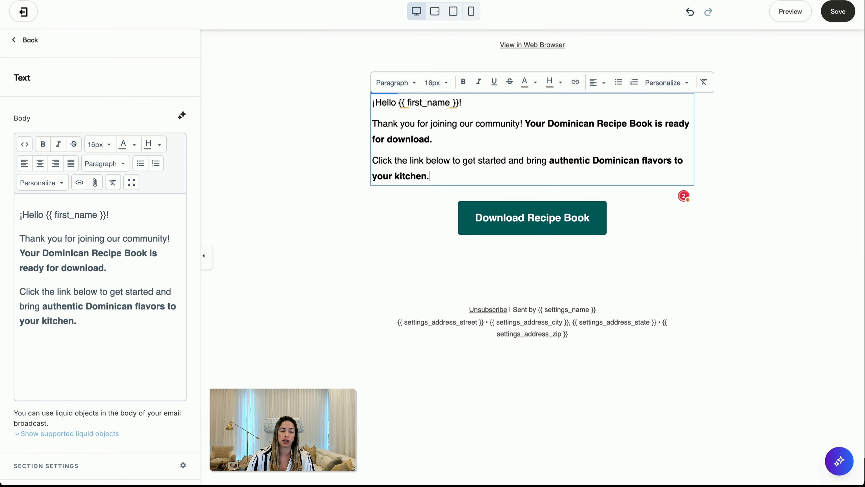
Duplicate the Text section below the download button and replace its body with the remaining email copy starting "These recipes are designed"
click(29, 40)
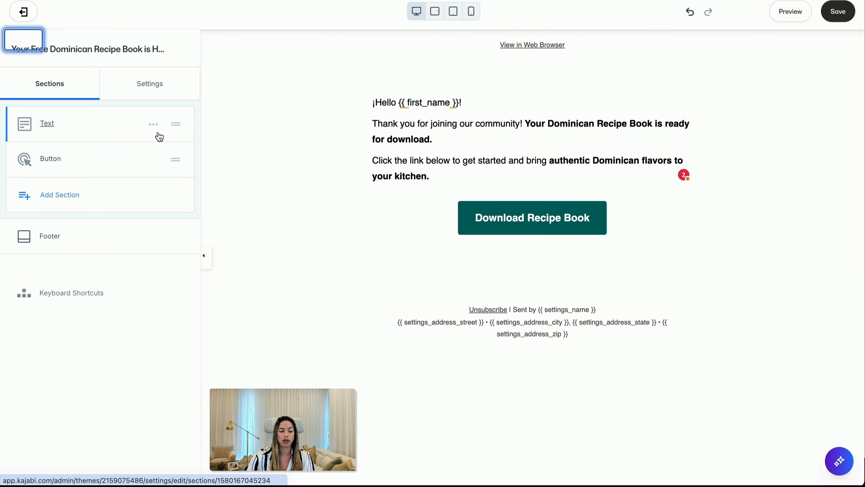
click(154, 125)
click(155, 169)
key(ctrl+a)
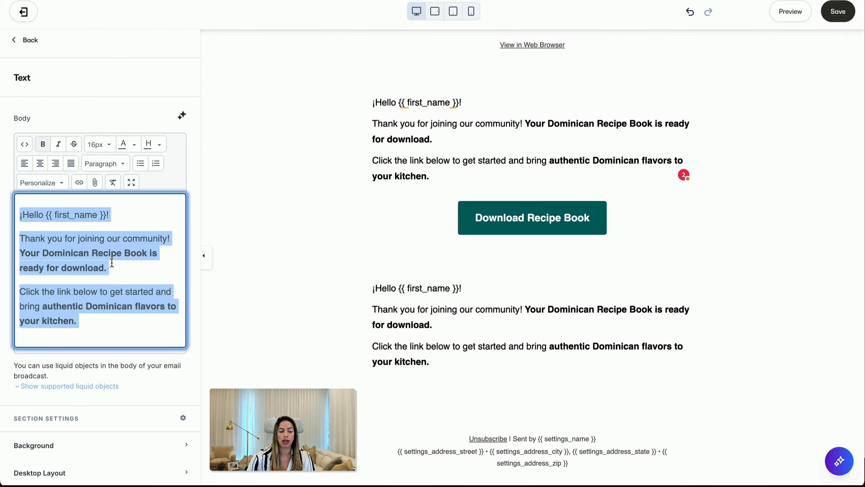
key(ctrl+v)
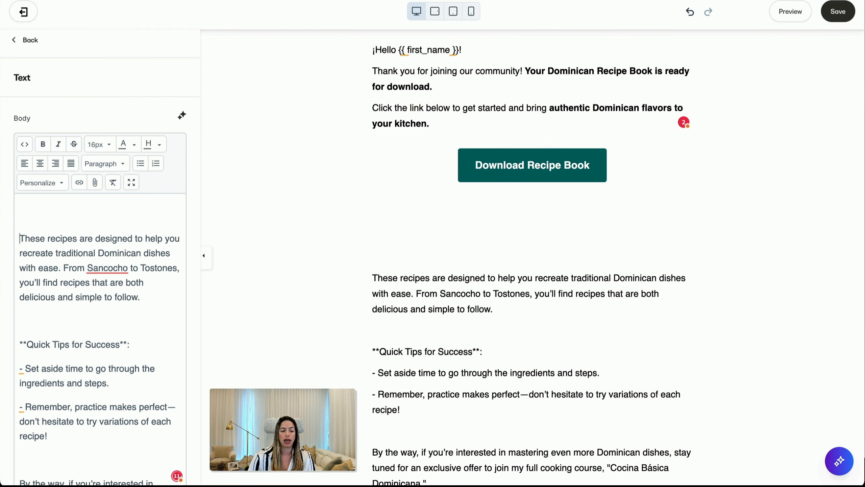
Remove the extra blank lines, bold the "Quick Tips for Success" heading without asterisks, and turn the two tips into a bulleted list
key(BackSpace)
click(105, 297)
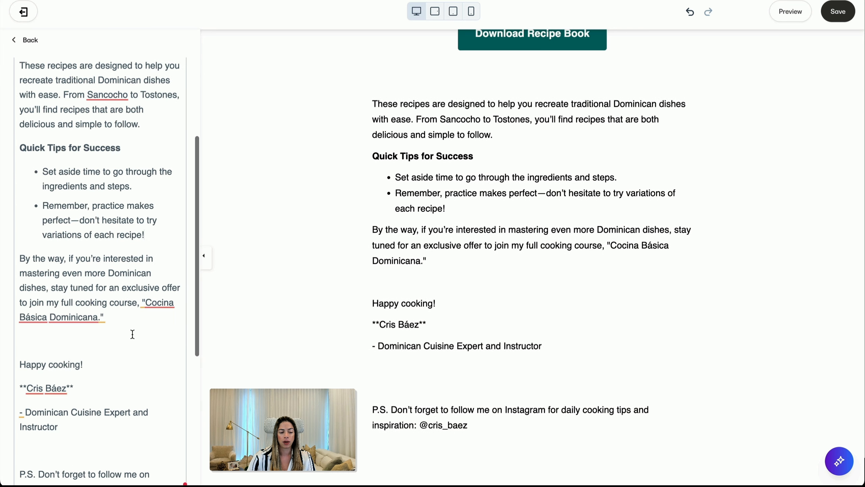
click(133, 326)
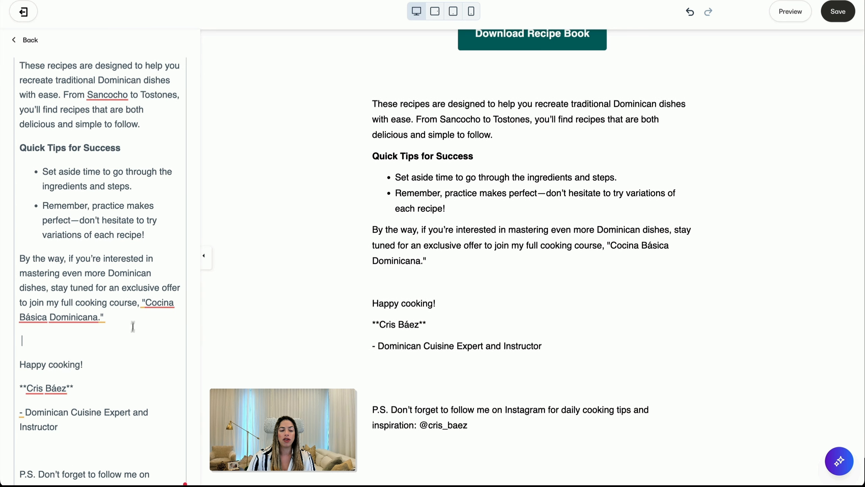
Delete the "By the way" paragraph about the full cooking course, along with the blank lines before "Happy cooking!"
drag(128, 314, 12, 266)
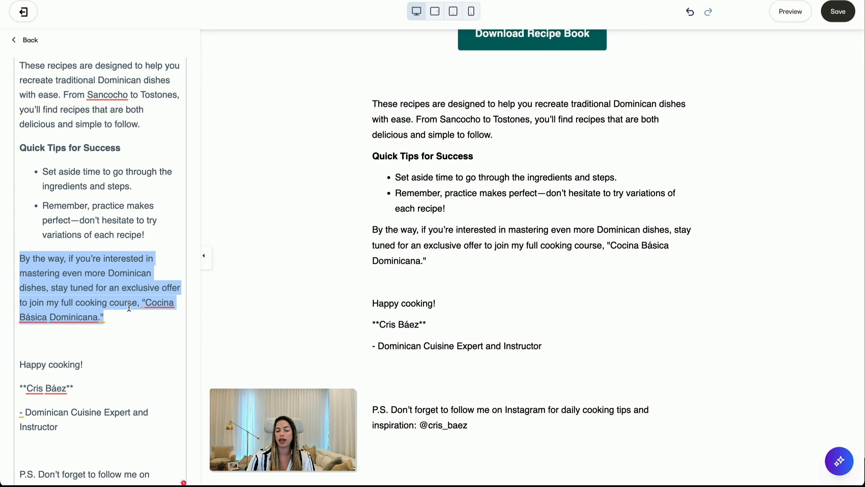
key(BackSpace)
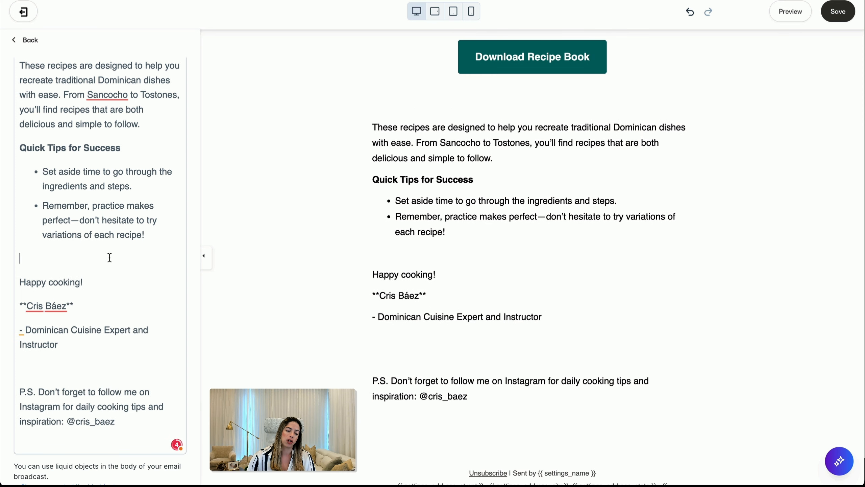
key(BackSpace)
Bold the "Happy cooking!" line and remove the asterisks around the sender's name in the signature
drag(108, 256, 17, 259)
key(ctrl+b)
click(13, 280)
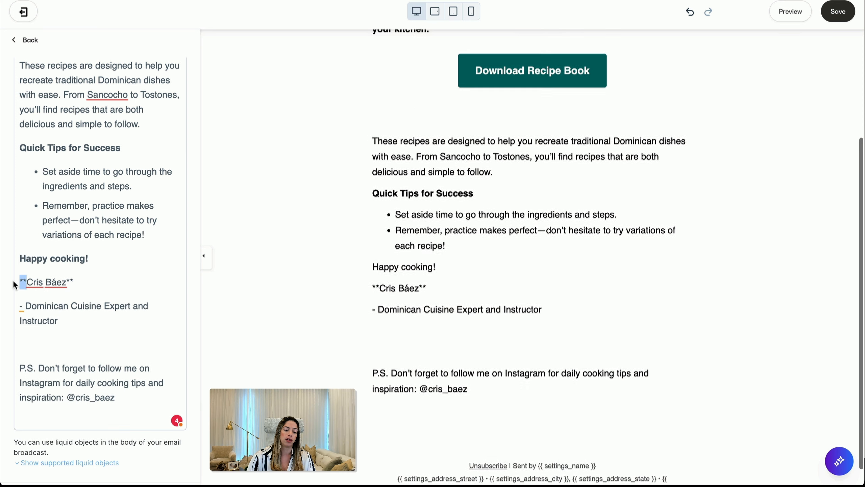
key(Delete)
key(Delete)
click(72, 282)
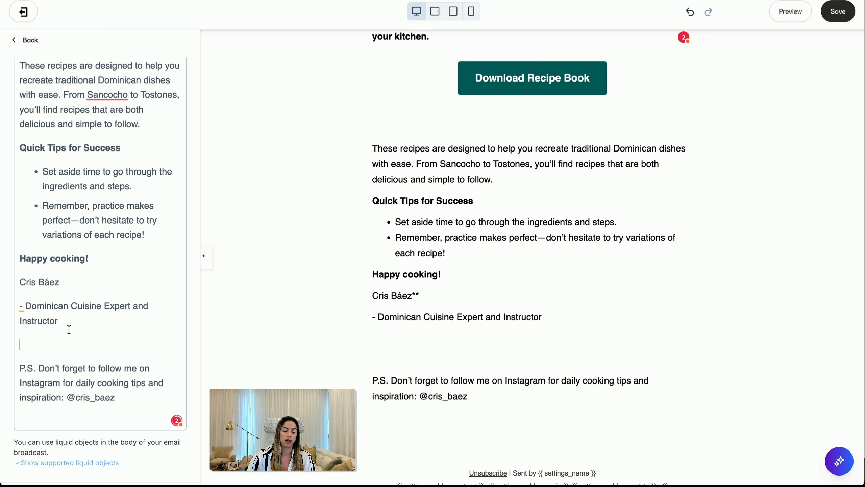
Save the email design and preview the finished email
scroll(77, 399, down, 3)
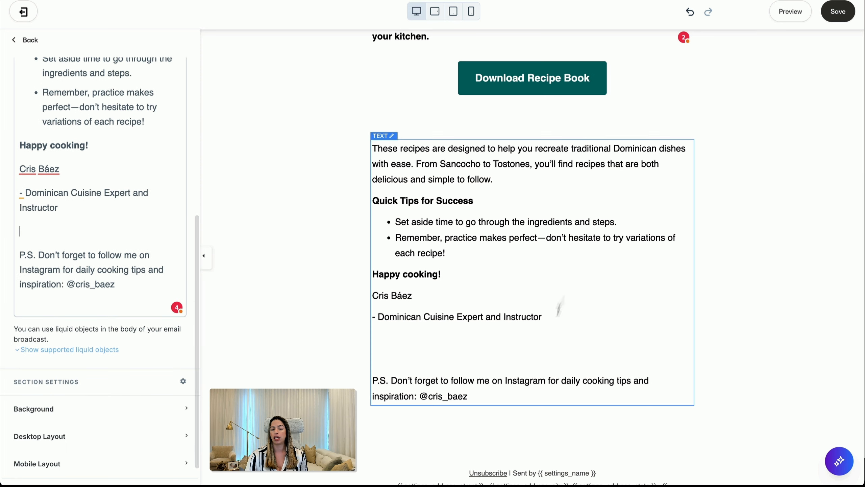
click(837, 11)
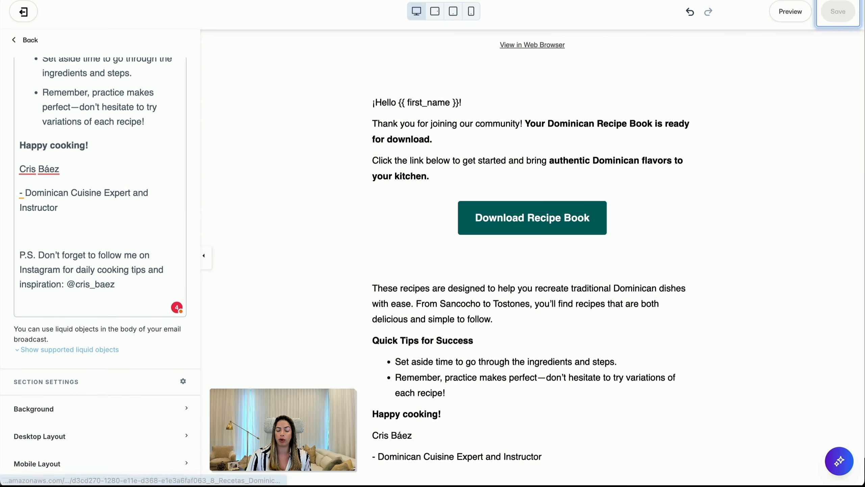
click(799, 13)
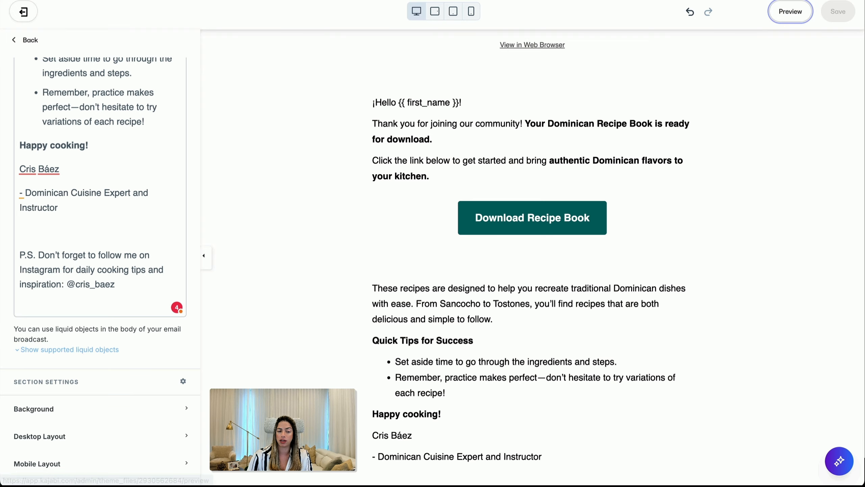
scroll(402, 267, down, 4)
scroll(412, 236, up, 4)
click(414, 191)
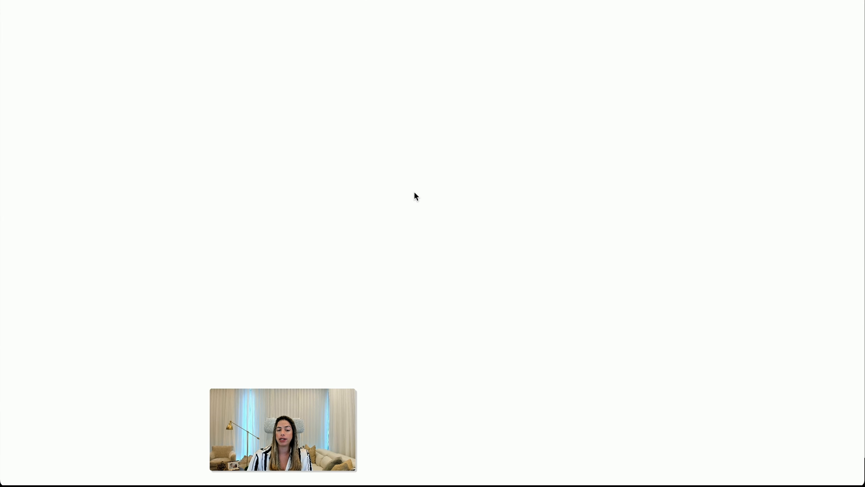
scroll(440, 252, down, 15)
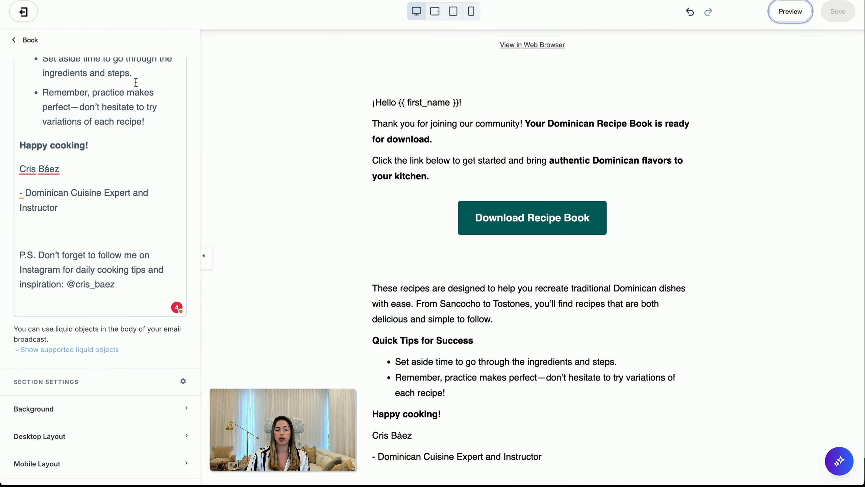
Exit the email editor and save the "Your Free Dominican Recipe Book is Here!" sequence email
click(24, 13)
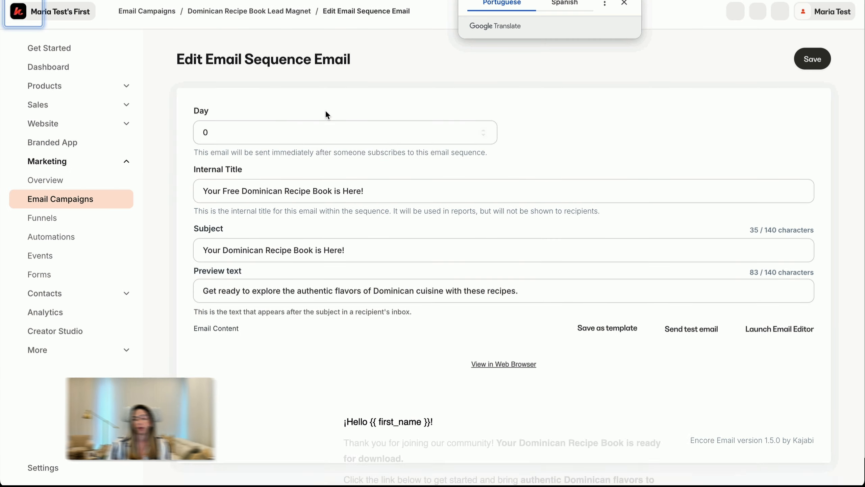
scroll(460, 227, down, 5)
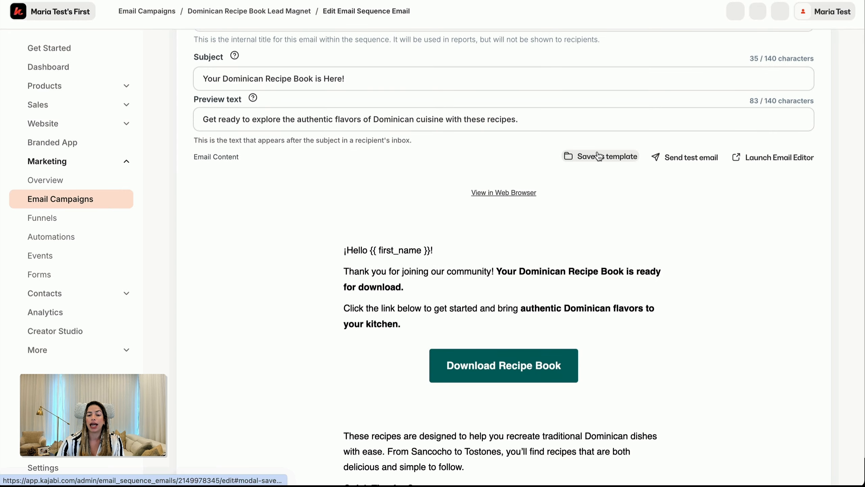
scroll(601, 152, down, 2)
click(676, 86)
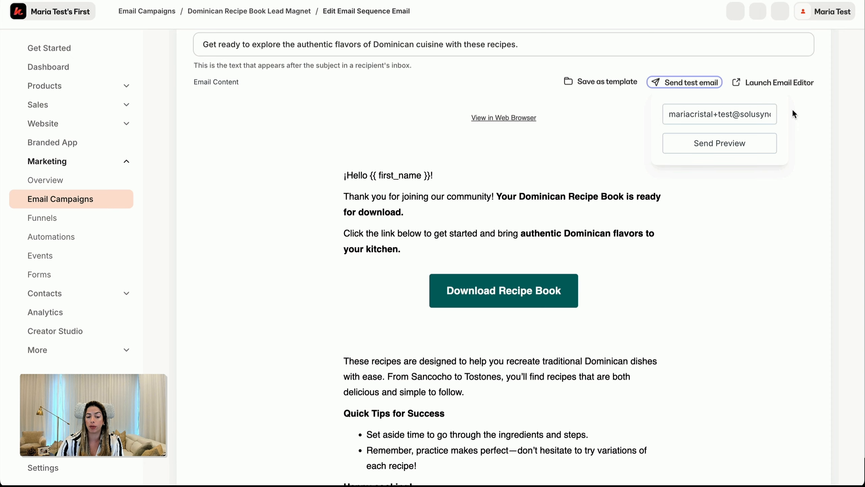
click(826, 116)
scroll(628, 216, down, 10)
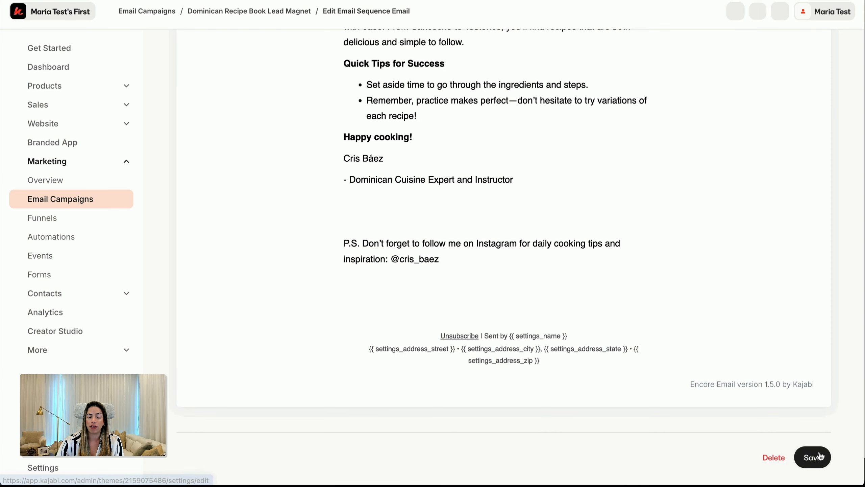
click(814, 451)
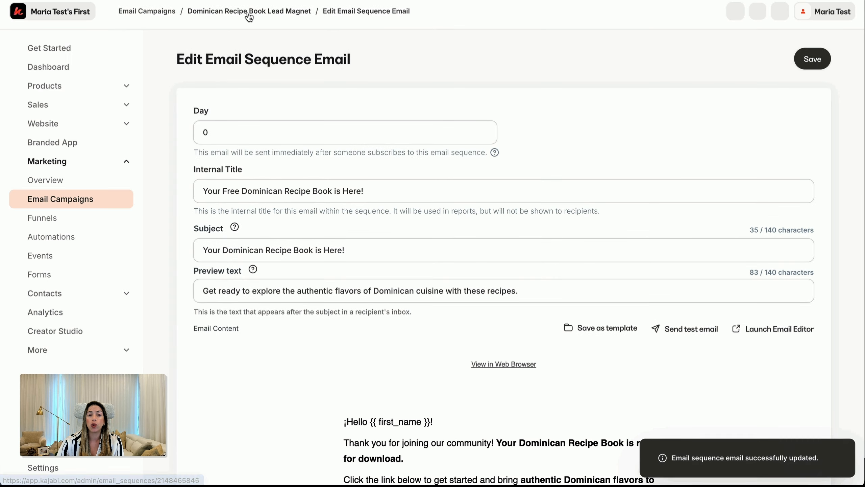
click(249, 13)
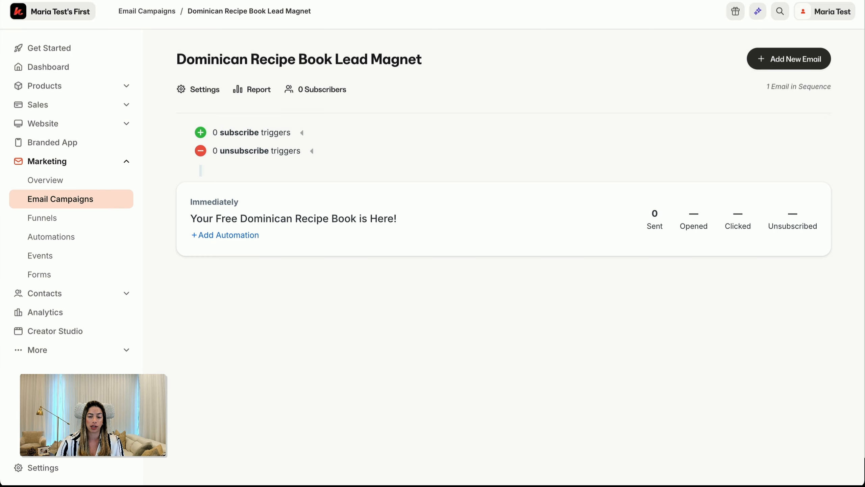
key(super+Tab)
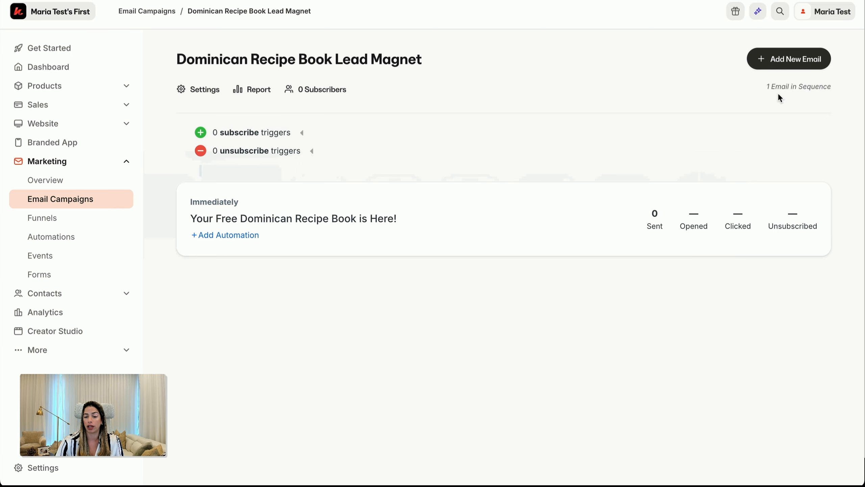
click(782, 67)
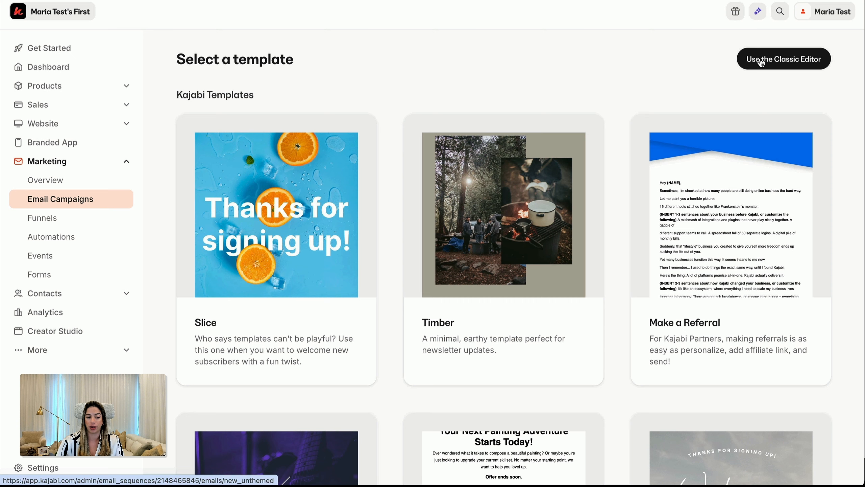
key(super+bracketleft)
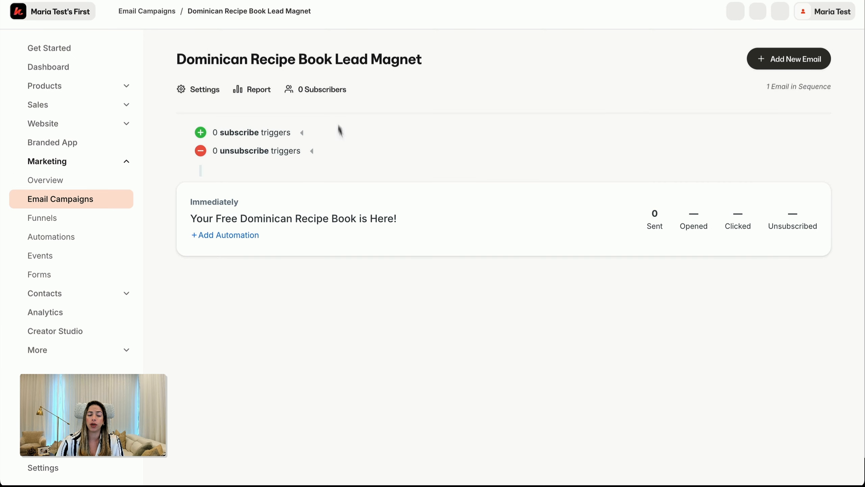
click(360, 218)
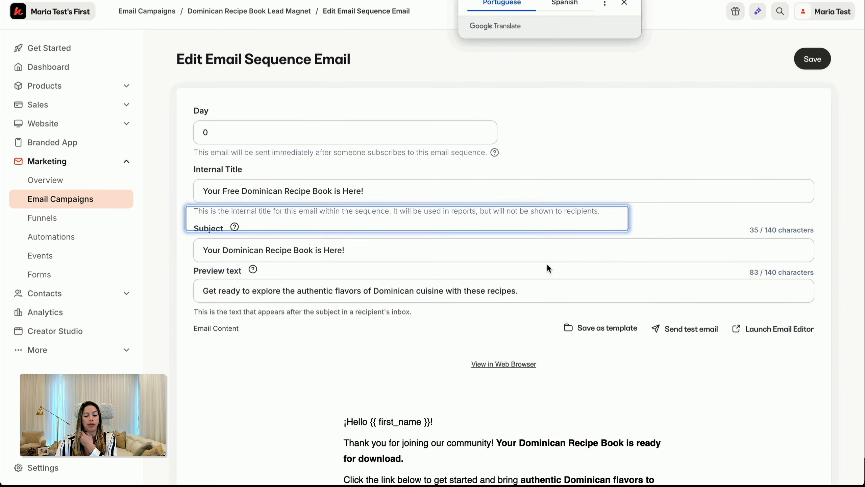
Save the recipe book email as a new email template named "Test"
click(586, 327)
click(440, 153)
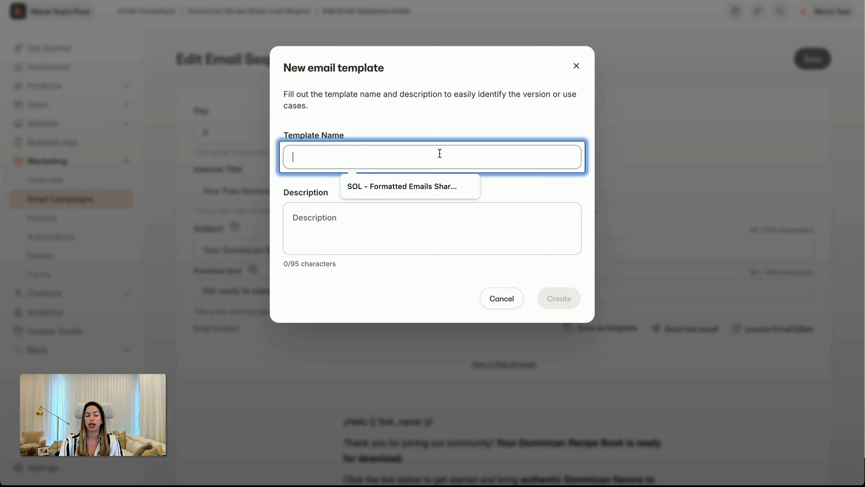
text(Te)
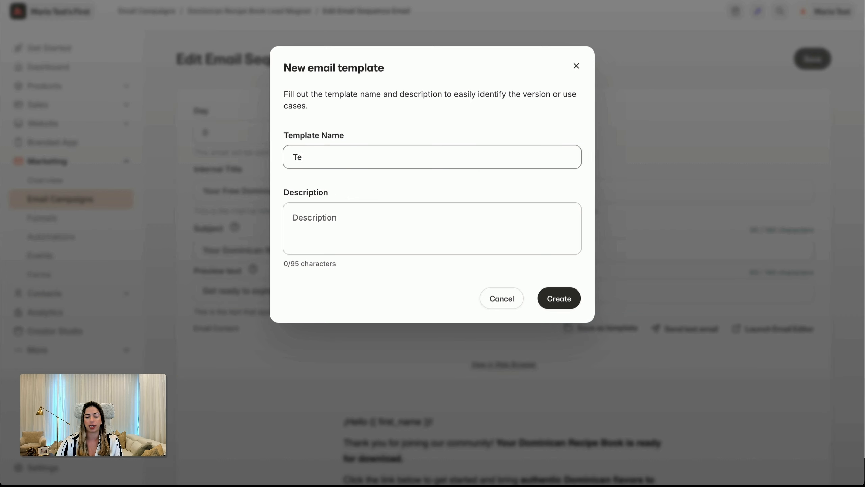
text(st)
click(570, 301)
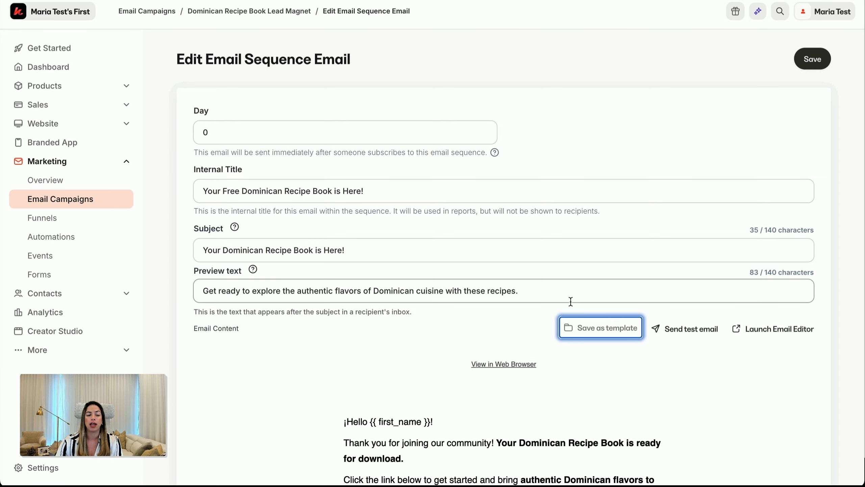
Add a new email to the Dominican Recipe Book Lead Magnet sequence from the Test template, titled "Ready to take your Dominican cooking to the next level?"
click(206, 14)
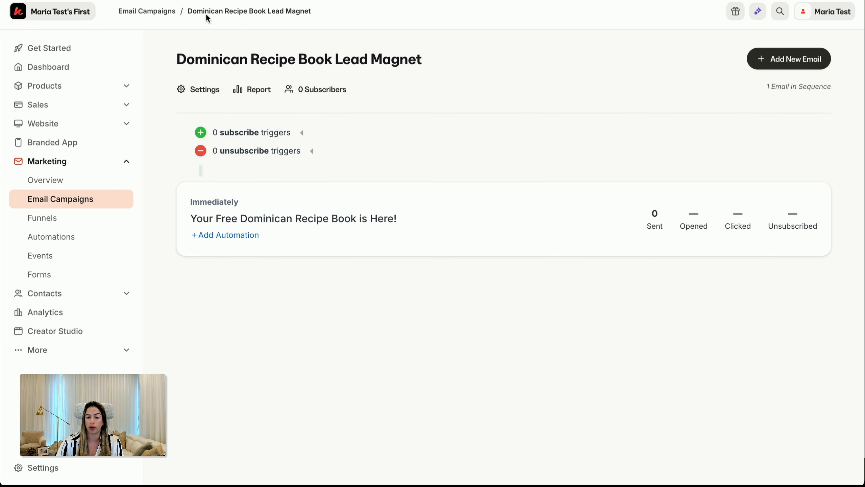
click(752, 66)
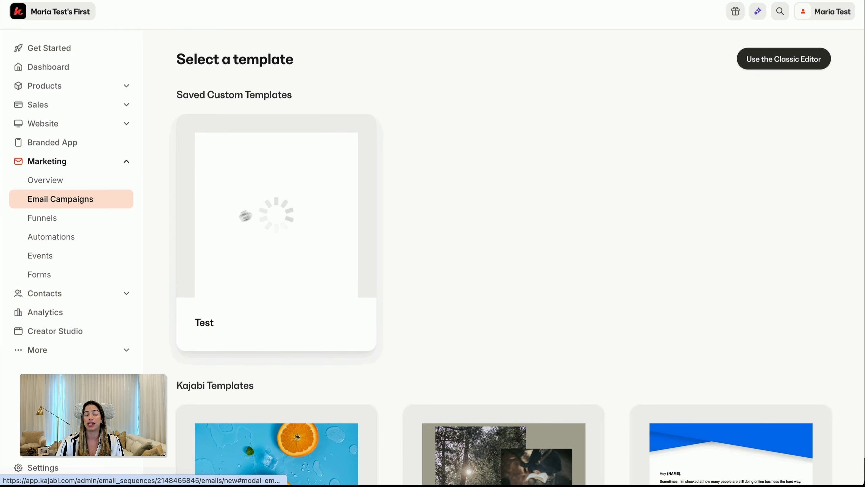
click(294, 205)
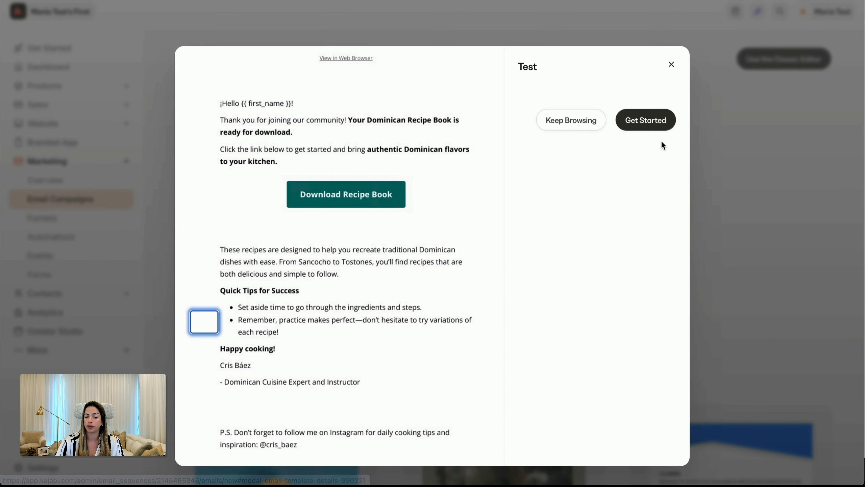
click(635, 129)
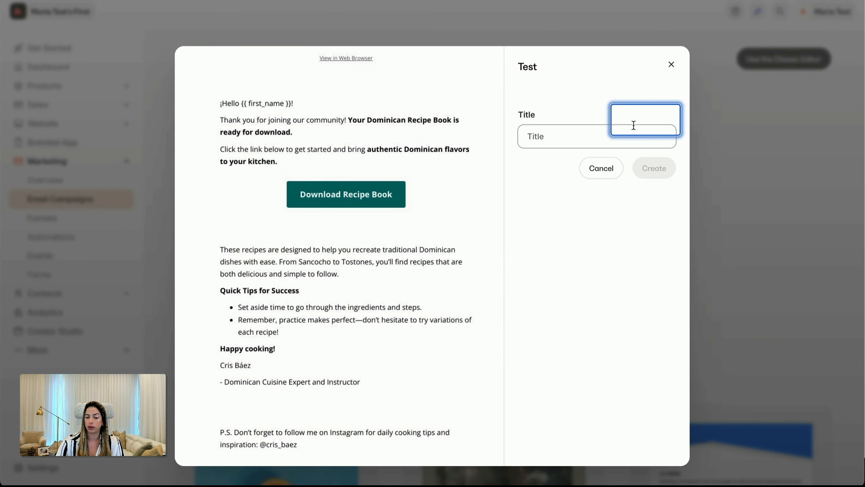
text(Dominican cooking to the next level!)
click(655, 168)
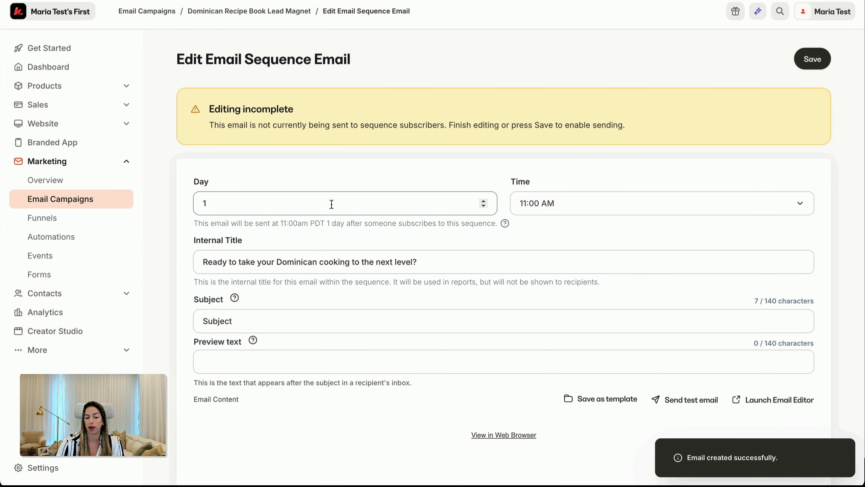
Set the email's send time to 09:00 AM and enter the subject "Ready to take your Dominican cooking to the next level?"
click(549, 204)
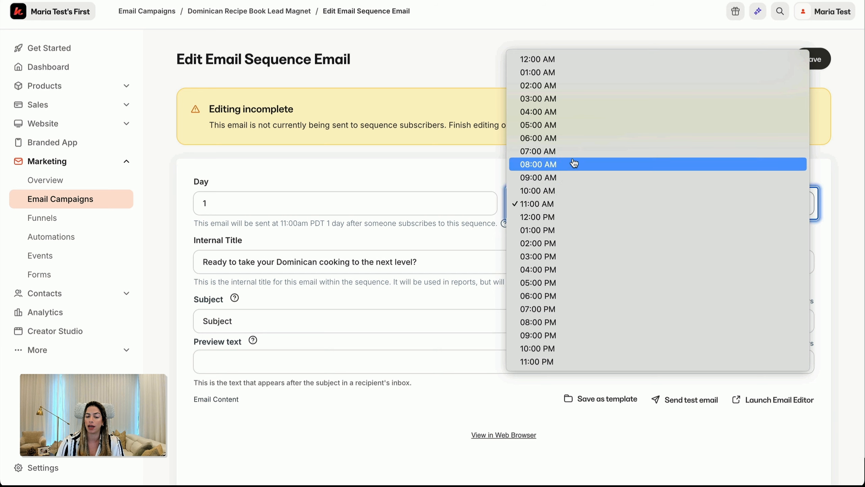
click(571, 178)
click(367, 313)
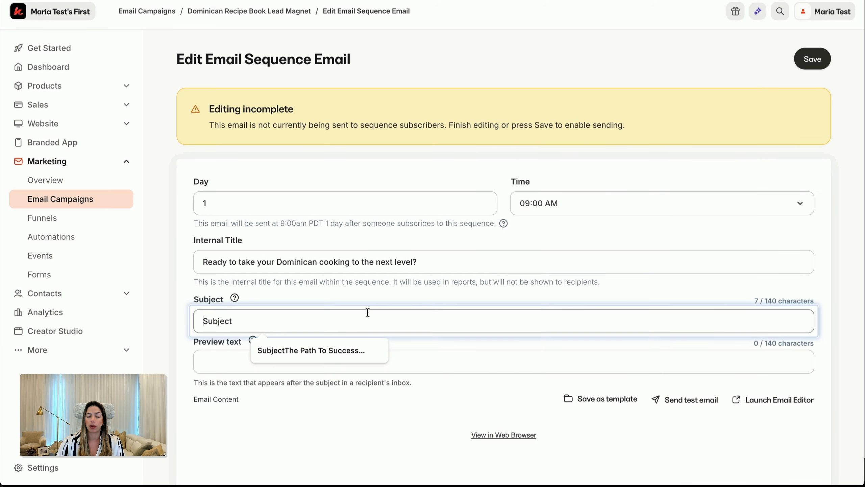
text(Ready to take your Dominican cooking to the next level?)
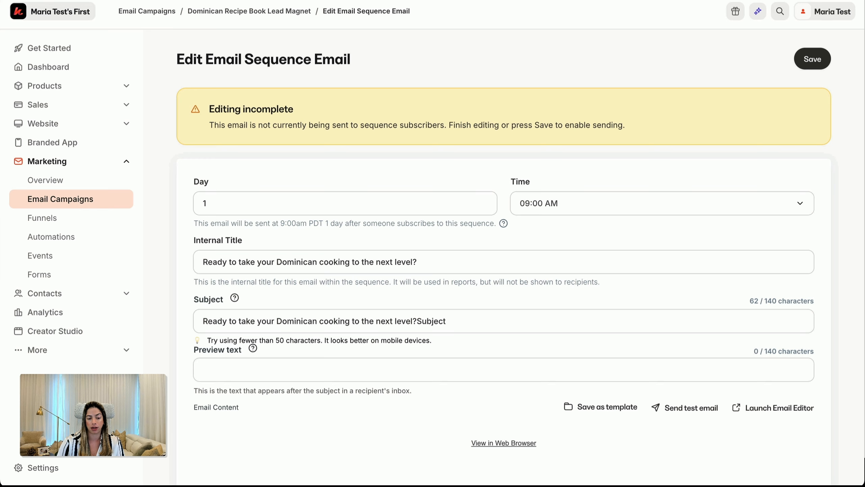
Set the preview text to "Discover new tips to make your Dominican dishes even more authentic." and open the email content for editing
click(543, 369)
text(Discover new tips to make your Dominican dishes even more authentic.)
scroll(560, 261, down, 8)
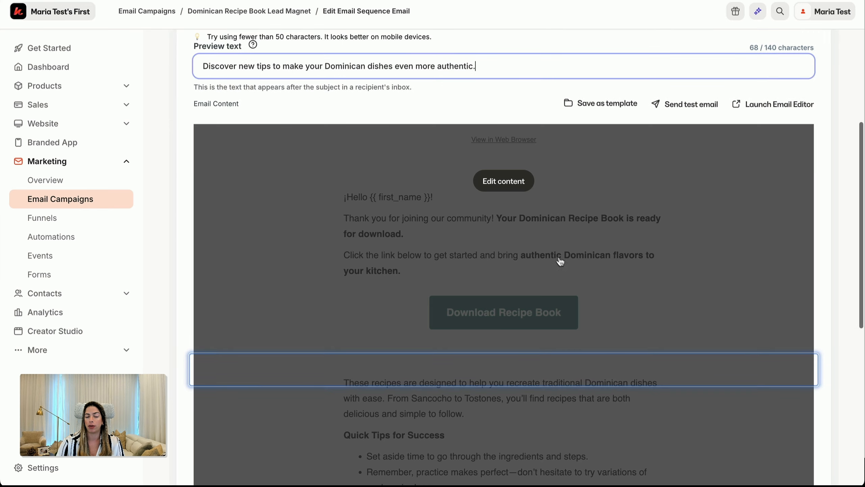
click(503, 181)
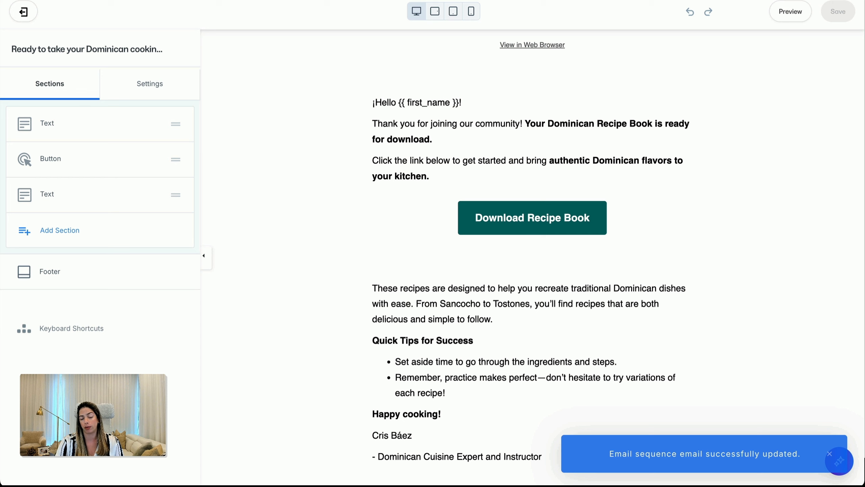
Replace the intro text below the greeting with the copy starting "Have you had a chance to try out one of the recipes yet?"
click(549, 162)
drag(78, 321, 14, 246)
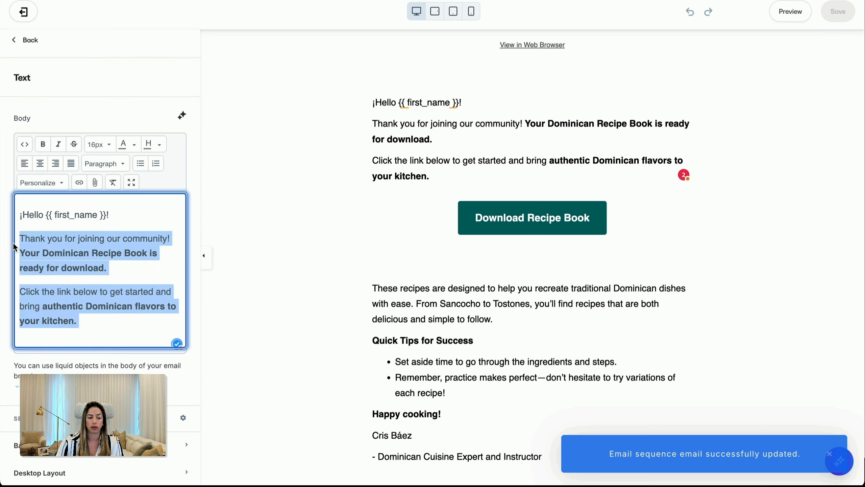
text(Hi [Subscriber’s Name], Have you had a chance to try out one of the recipes yet? Whether you started with the classic Mofongo or delicious Arepitas de Yuca, I’d love to hear how it went! I want to share a few extra tips on ingredient selection and cooking techniques to bring out the authentic flavors in your dishes. These insider tips will be in my upcoming email! Stay tuned! - Cris)
drag(118, 237, 19, 239)
key(BackSpace)
Bold the opening question, break the copy into paragraphs before "Whether you started", "These insider tips" and the sign-off, and save the design
drag(20, 239, 99, 252)
key(super+b)
click(99, 252)
key(Return)
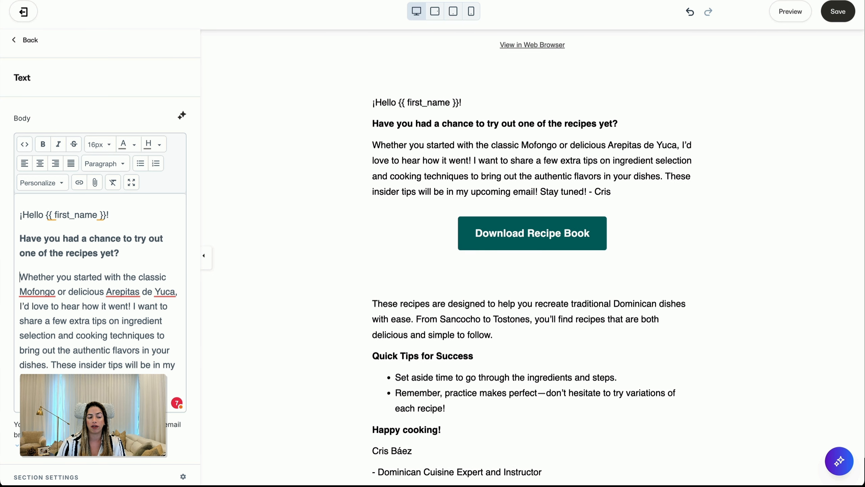
click(49, 364)
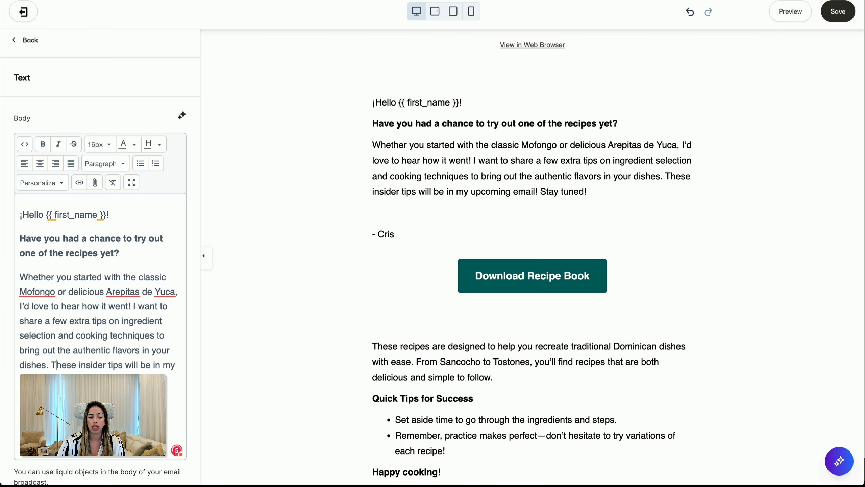
key(Return)
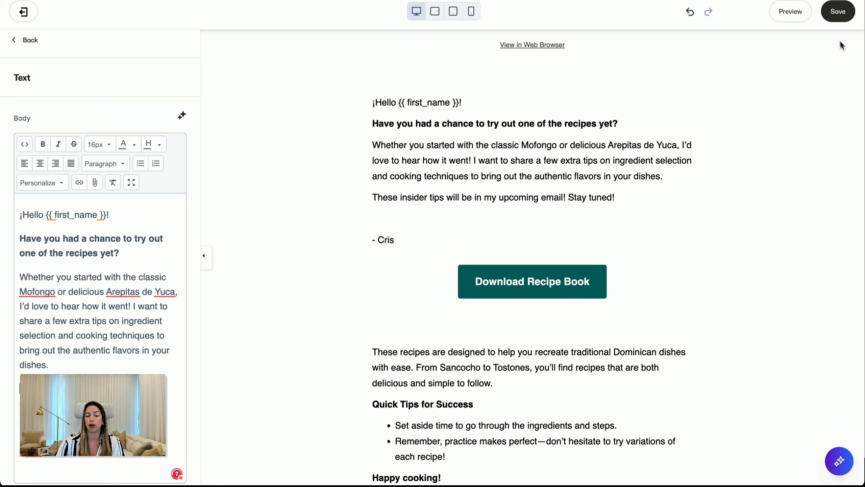
click(838, 11)
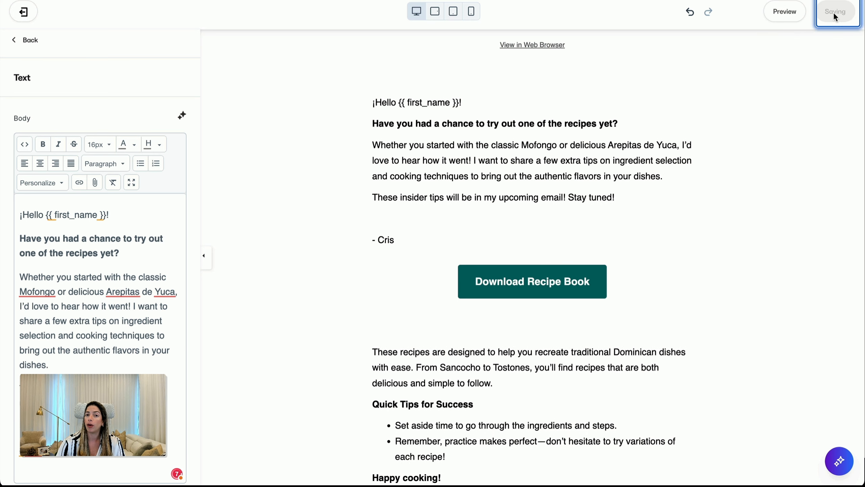
Delete the second text section with the quick tips, hide the Download Recipe Book button section, and save the email
click(470, 351)
scroll(102, 456, down, 5)
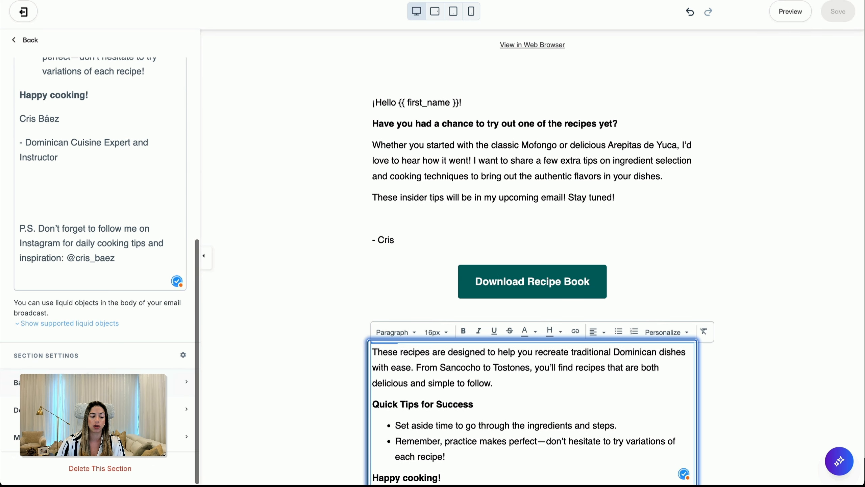
click(100, 468)
click(151, 159)
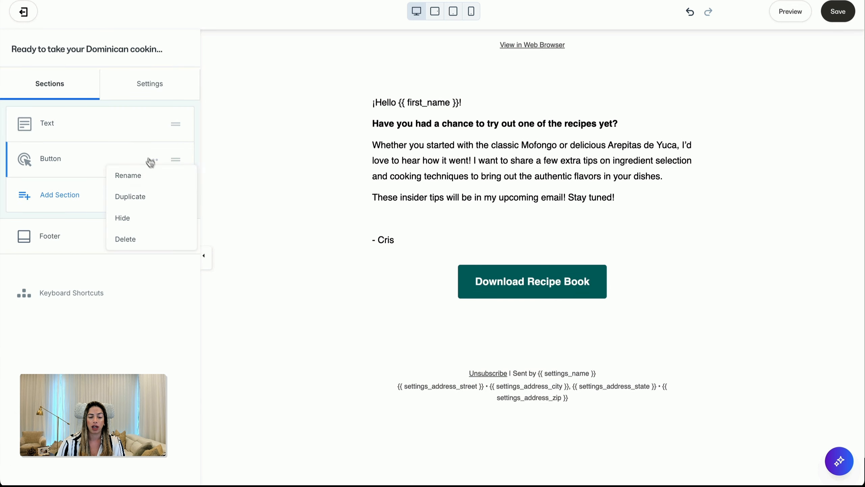
click(155, 218)
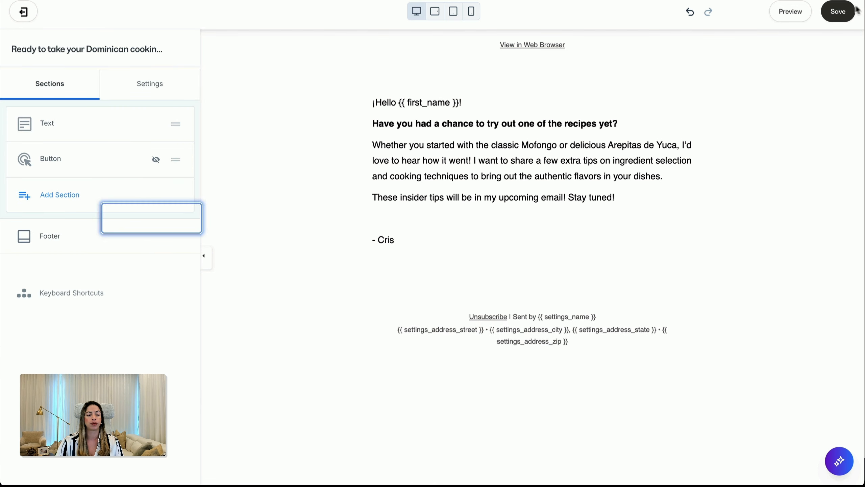
click(837, 11)
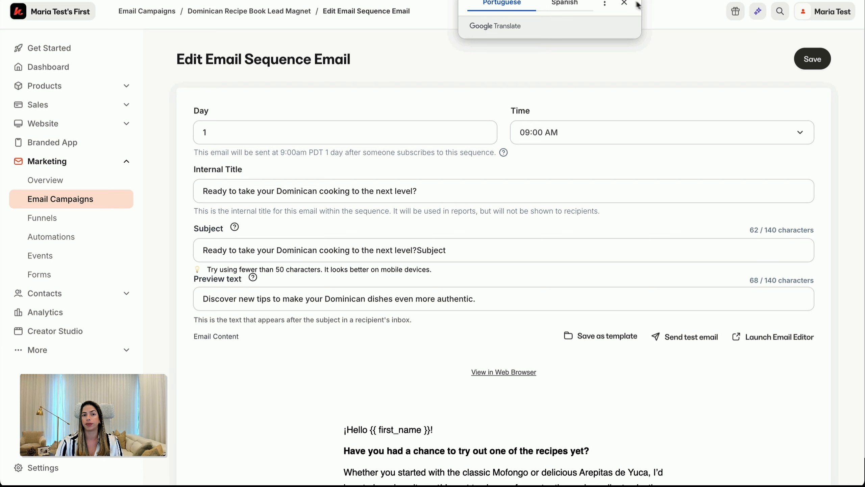
Add a new email to the Dominican Recipe Book Lead Magnet sequence from the Test template, titled "Education & Value"
click(623, 3)
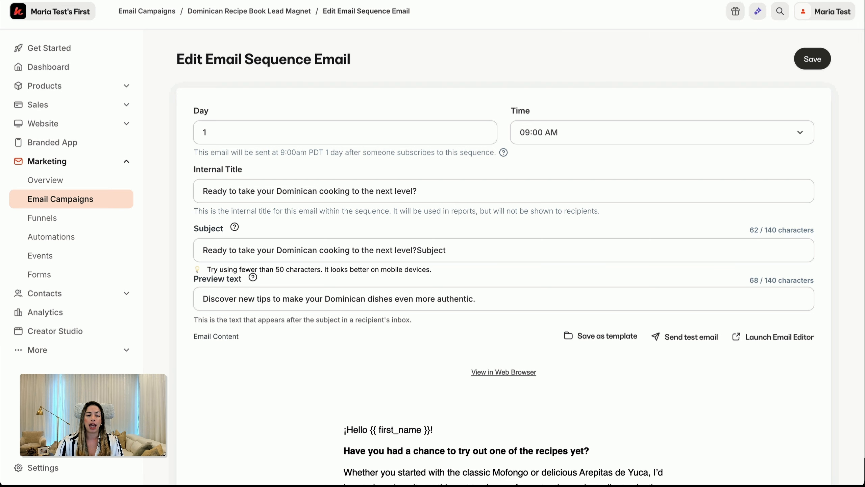
click(261, 11)
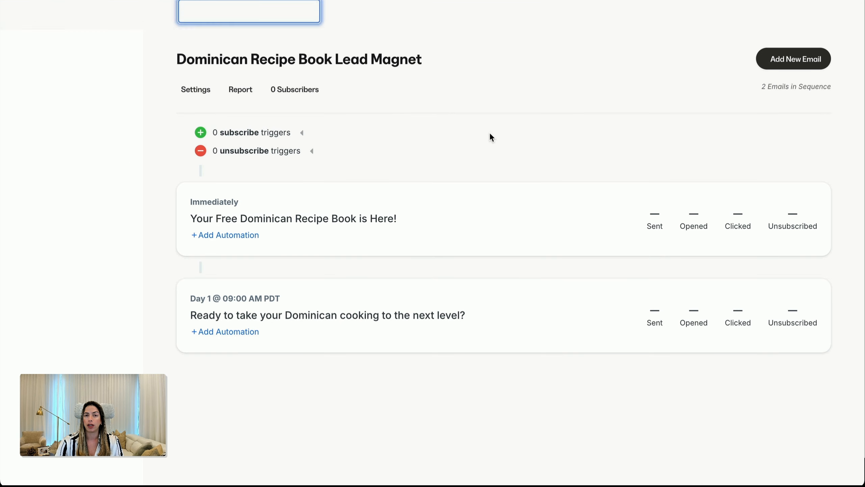
click(798, 58)
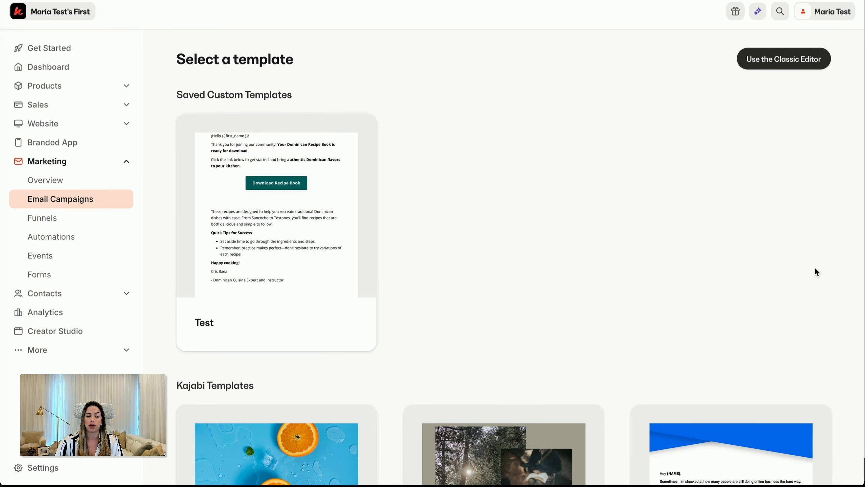
click(352, 262)
click(645, 120)
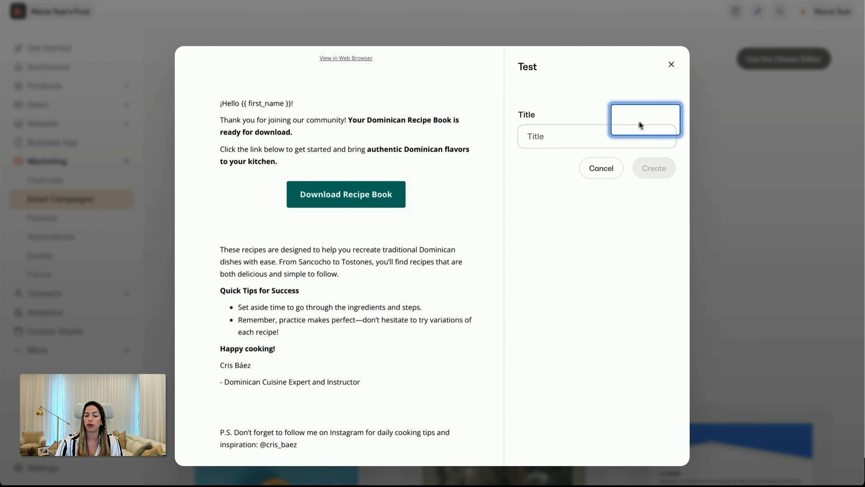
text(Education & Video)
click(653, 166)
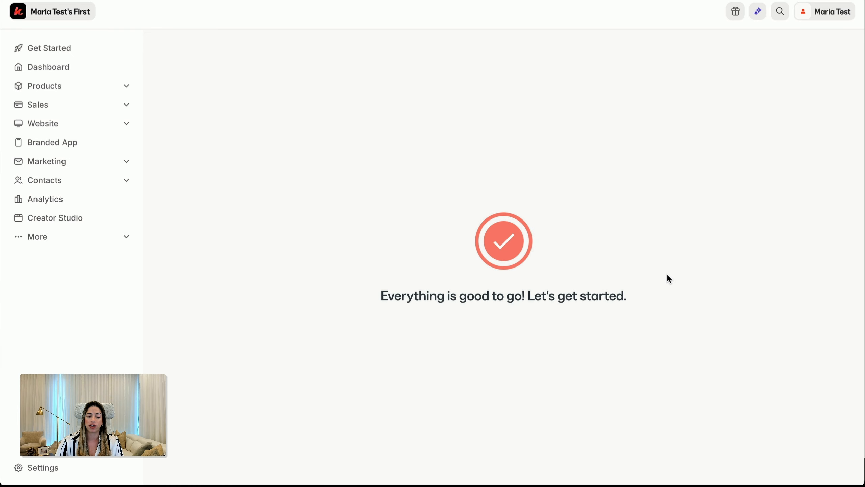
Set the internal title to "The Secret to Perfect Dominican Dishes" and the preview text to "Master key techniques for Dominican cooking."
key(ctrl+a)
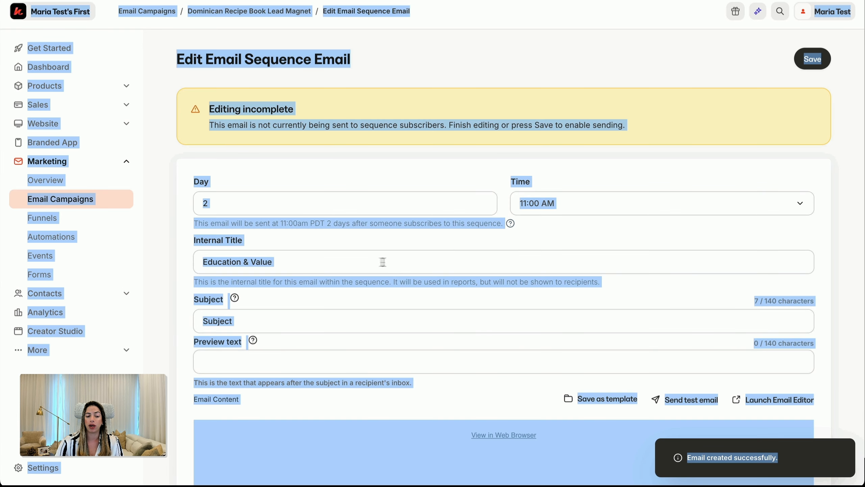
click(312, 253)
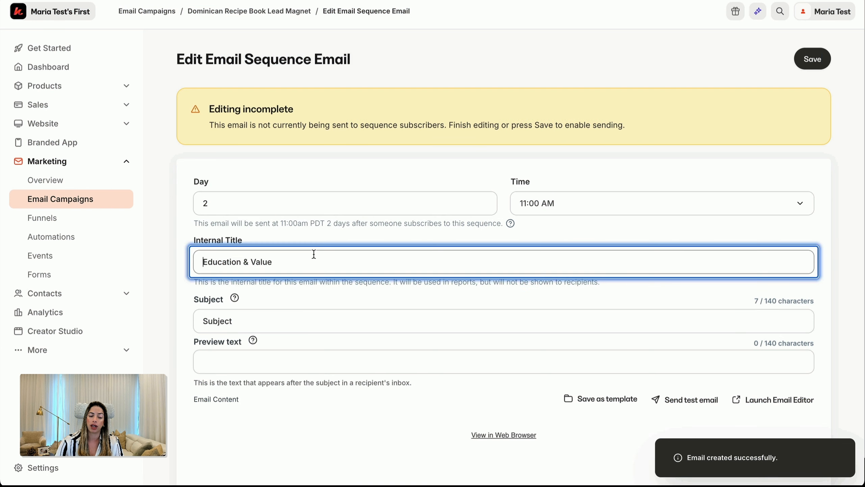
key(ctrl+a)
key(ctrl+v)
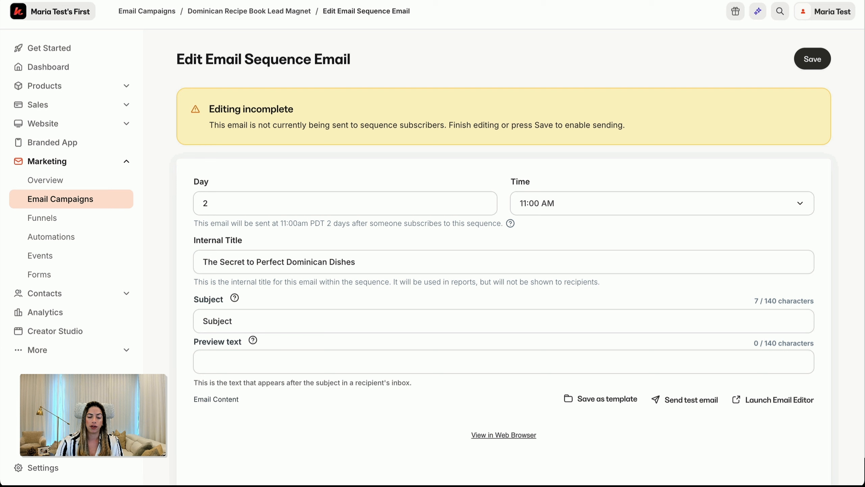
click(511, 362)
text(Master key techniques for Dominican cooking.)
Copy the internal title into the subject so it reads "The Secret to Perfect Dominican Dishes"
click(402, 259)
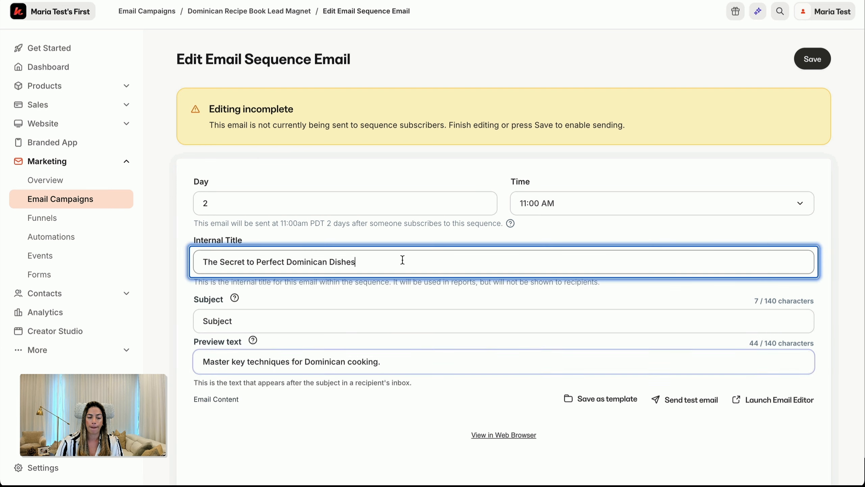
key(ctrl+a)
key(ctrl+c)
click(328, 327)
key(ctrl+a)
key(ctrl+v)
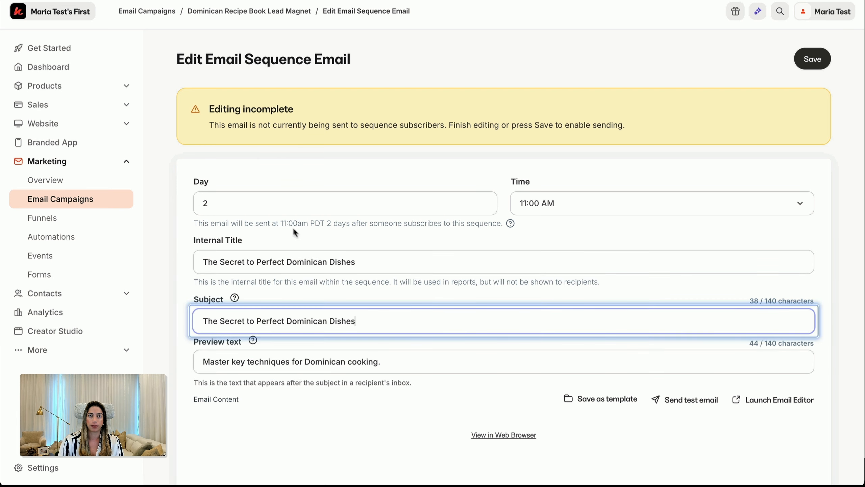
Set the internal title to "Education & Value" and open the email content for editing
click(397, 263)
key(ctrl+a)
text(Educ)
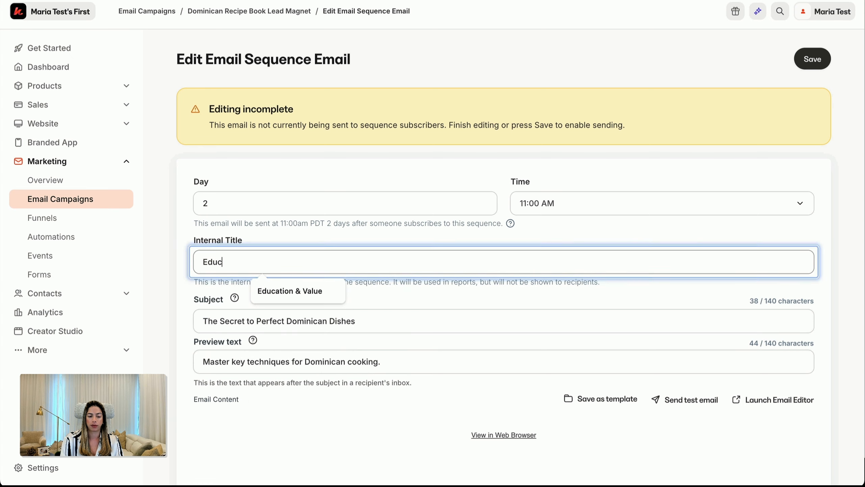
text(ation & Value)
scroll(504, 307, down, 5)
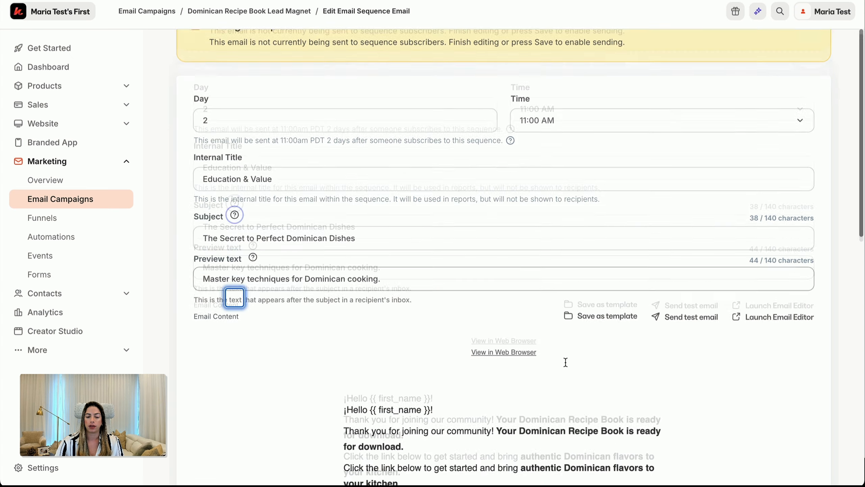
click(516, 320)
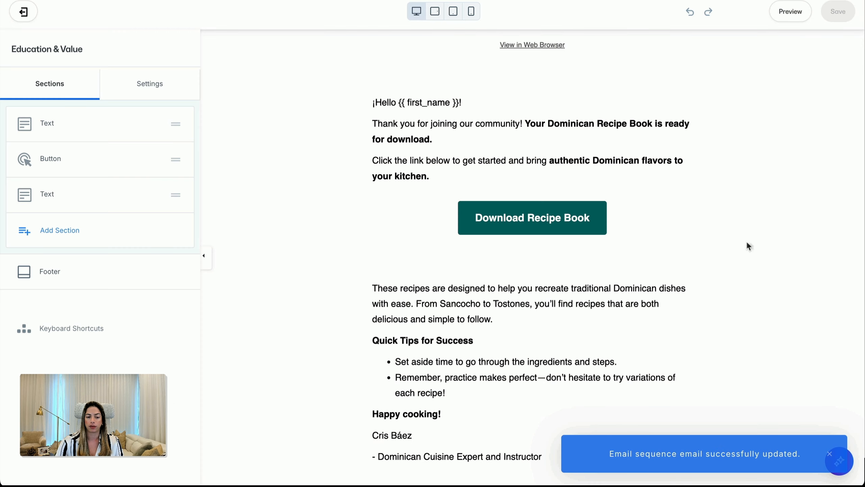
Replace the intro text with the Dominican flavors copy and make "Do you know the secret behind Dominican flavors?" a separate bold paragraph
click(511, 146)
key(ctrl+a)
key(ctrl+v)
click(97, 252)
key(Return)
triple_click(68, 239)
key(ctrl+b)
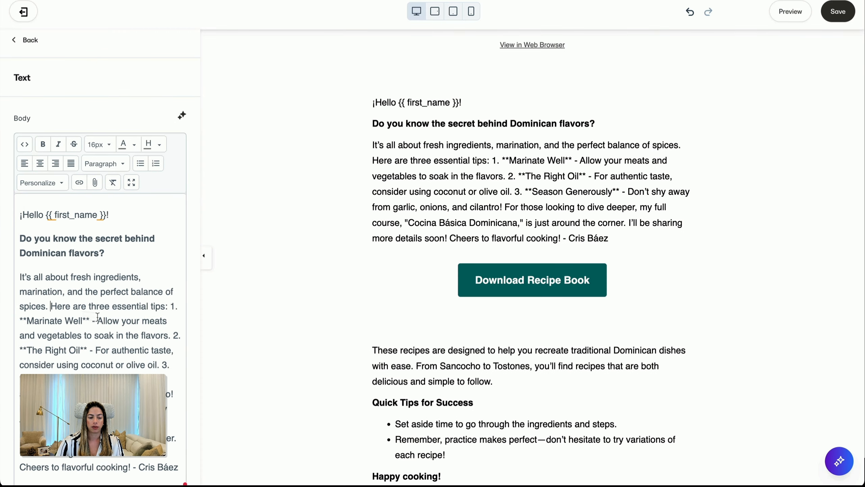
Put "Here are three essential tips:" on its own line and turn the tips text below it into a numbered list
click(48, 307)
key(Return)
scroll(141, 285, down, 1)
click(140, 286)
key(Return)
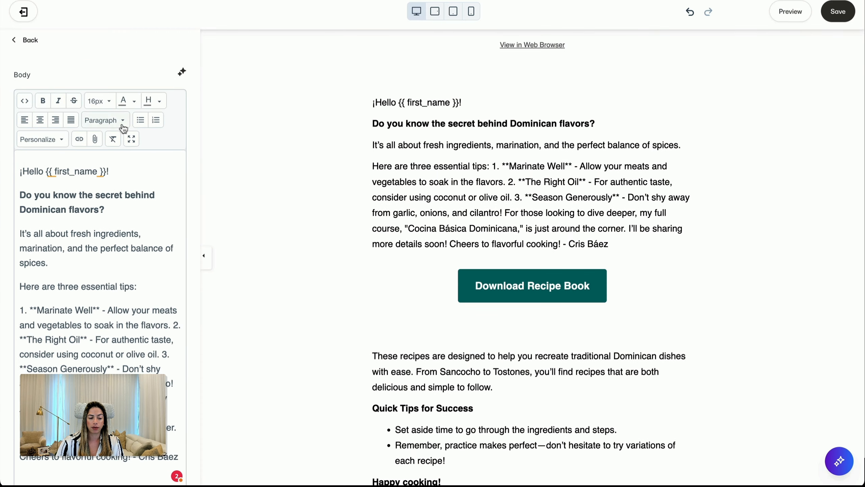
click(158, 123)
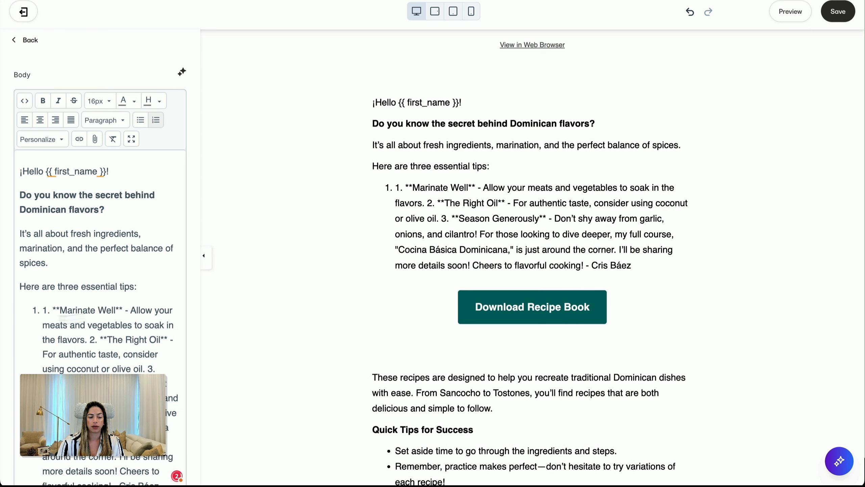
Remove the typed number and asterisks from the first tip and bold "Marinate Well"
click(59, 311)
key(BackSpace)
key(BackSpace)
key(BackSpace)
key(BackSpace)
key(BackSpace)
drag(43, 311, 98, 310)
key(ctrl+b)
click(108, 310)
key(BackSpace)
key(BackSpace)
Split "The Right Oil" into the second list item, removing its typed number and asterisks and bolding the tip name
click(92, 339)
key(BackSpace)
key(BackSpace)
key(BackSpace)
key(BackSpace)
key(BackSpace)
key(BackSpace)
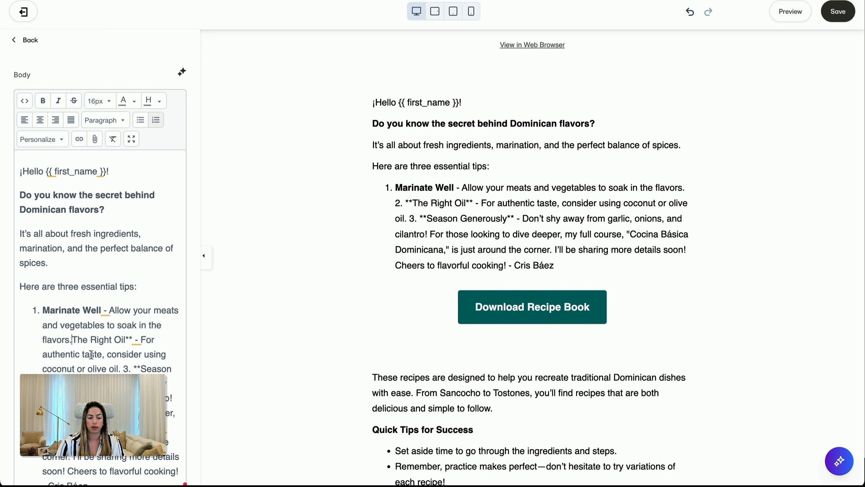
key(Return)
drag(42, 359, 99, 358)
key(ctrl+b)
key(BackSpace)
key(BackSpace)
Split "Season Generously" into the third list item, removing its typed number and asterisks and bolding the tip name
scroll(106, 358, down, 5)
click(75, 224)
key(Return)
key(BackSpace)
key(BackSpace)
key(BackSpace)
key(BackSpace)
key(BackSpace)
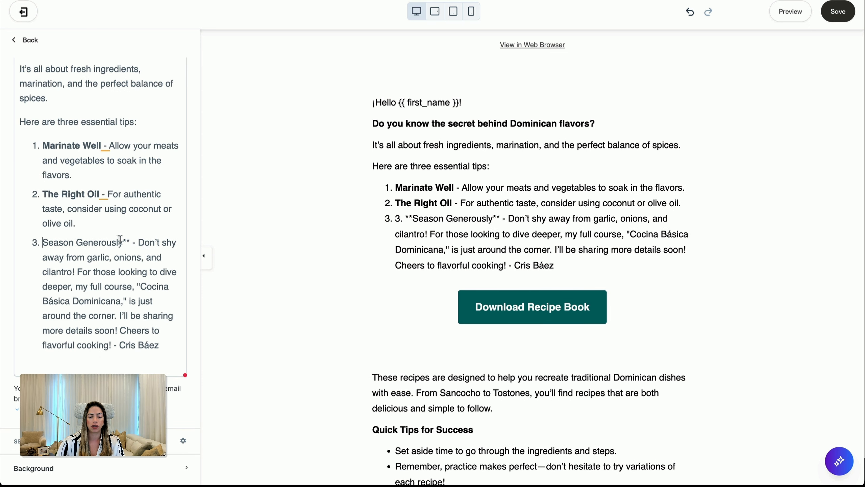
drag(123, 242, 42, 242)
key(ctrl+b)
key(BackSpace)
Separate the closing text starting "I'll be sharing more details soon!" from the third tip with an empty line
click(118, 316)
key(Return)
key(Return)
click(77, 272)
scroll(98, 294, up, 6)
click(156, 163)
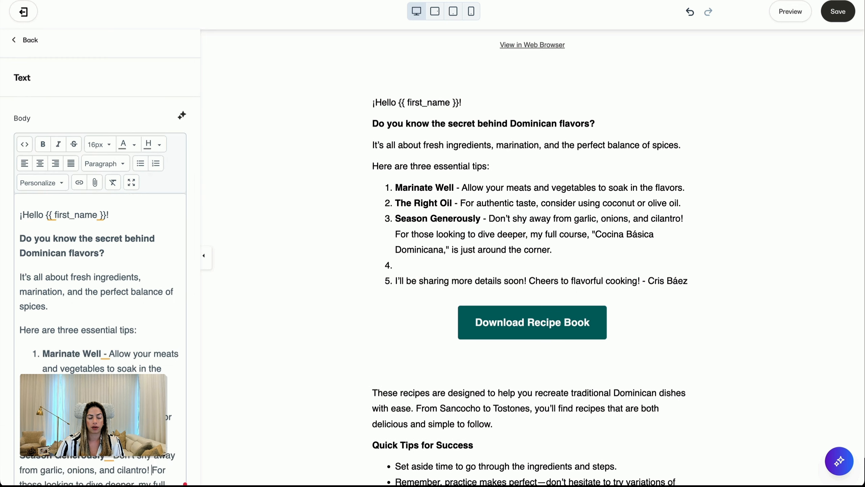
Separate the course text starting "For those looking to dive deeper" from the third tip with an empty line
scroll(134, 322, down, 5)
click(78, 304)
key(Return)
key(Return)
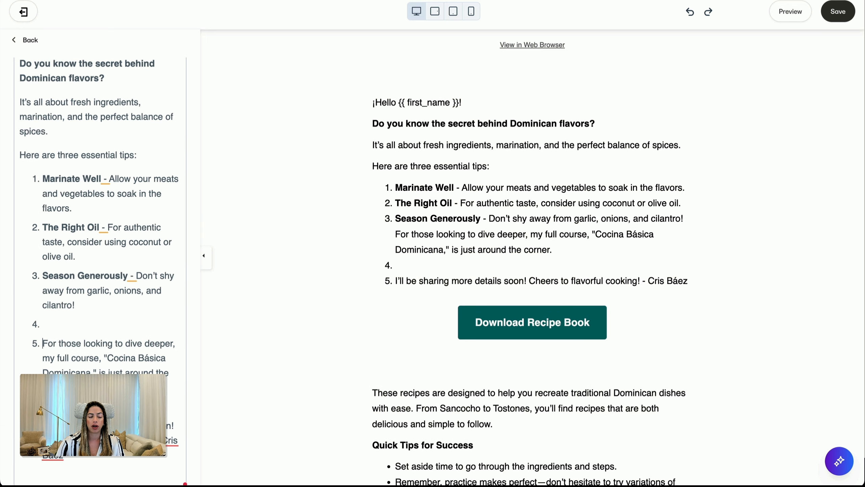
scroll(140, 288, up, 5)
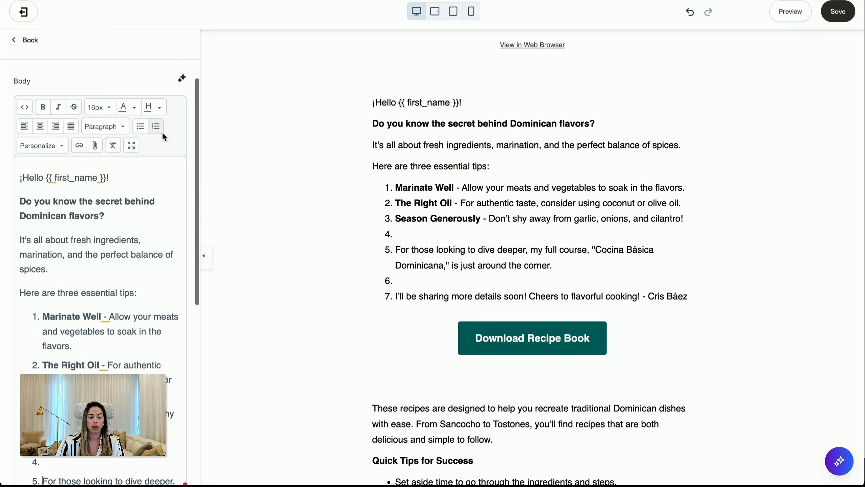
Take the course paragraph out of the numbered list and delete the empty items and the closing "I'll be sharing more details soon!" text
scroll(117, 365, down, 3)
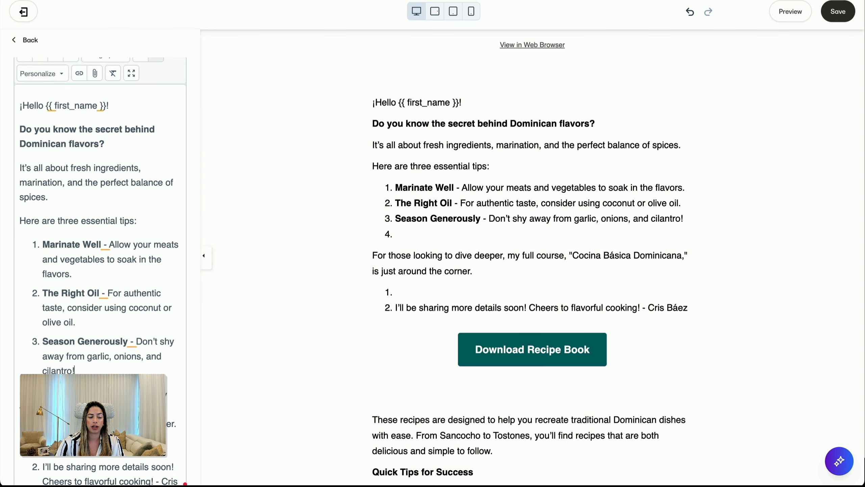
scroll(117, 409, down, 3)
drag(43, 385, 135, 480)
key(BackSpace)
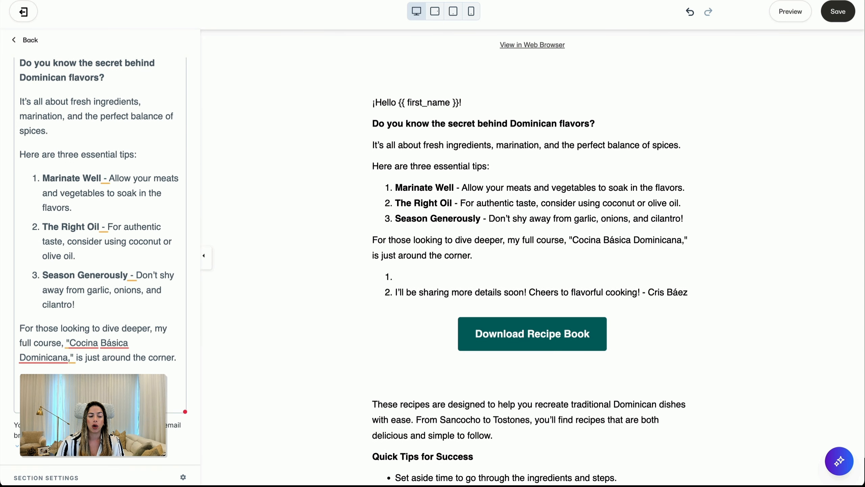
key(BackSpace)
Link the words "Cocina Básica Dominicana," in the course paragraph to the website's online-course page
drag(76, 358, 73, 344)
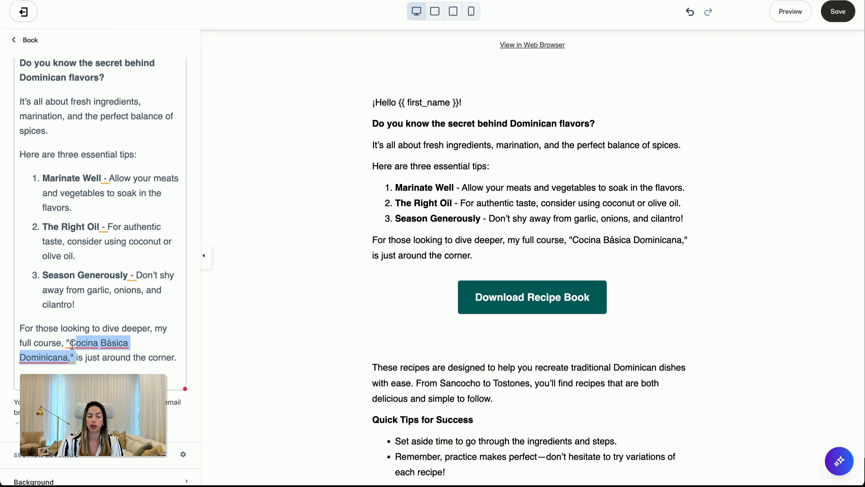
key(ctrl+k)
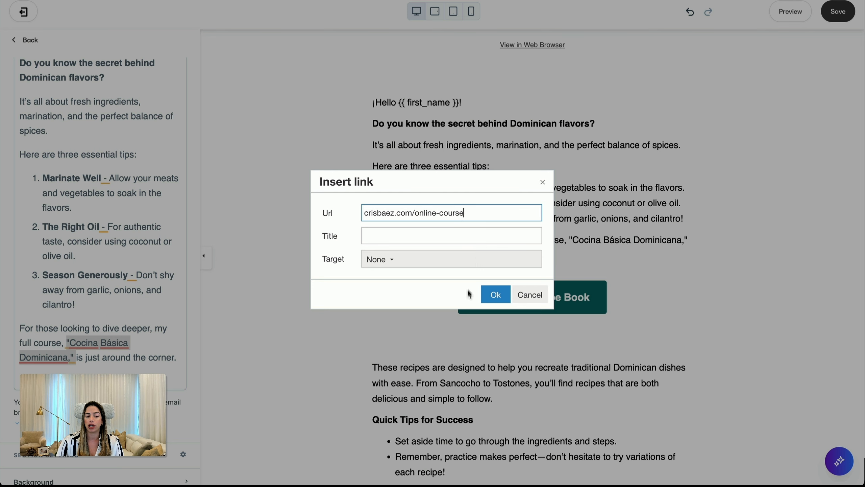
click(381, 259)
click(400, 303)
click(493, 293)
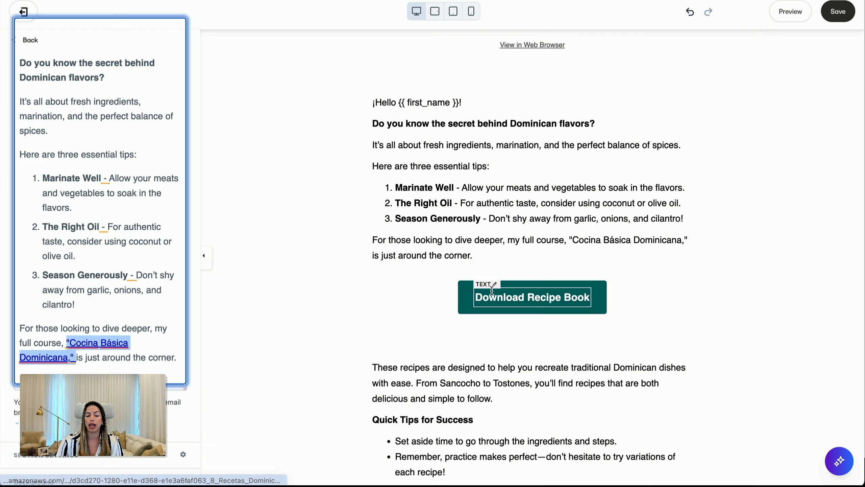
Change the download button's text to "Learn More about the Course" and its URL to the placeholder "#"
click(525, 297)
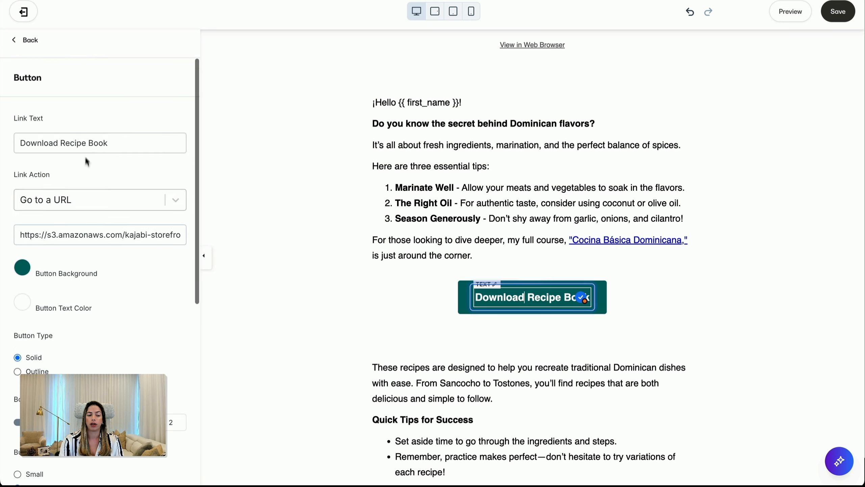
triple_click(87, 143)
text(Learn More about)
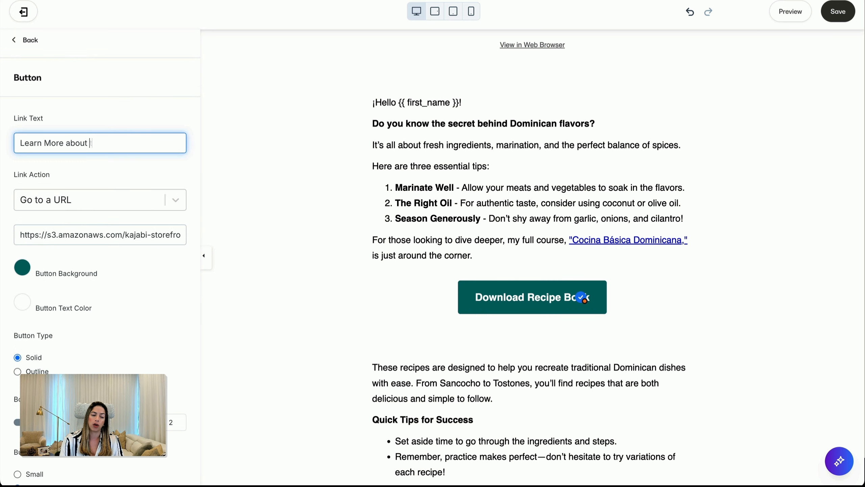
key(Tab)
key(Tab)
text(#)
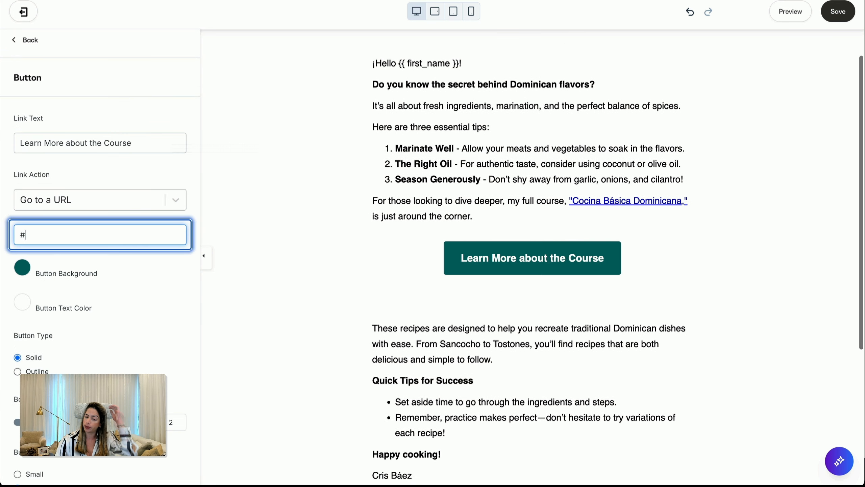
Delete the recipe intro and Quick Tips above "Happy cooking!" in the second text section, save the email and leave the editor
click(503, 344)
scroll(178, 335, down, 9)
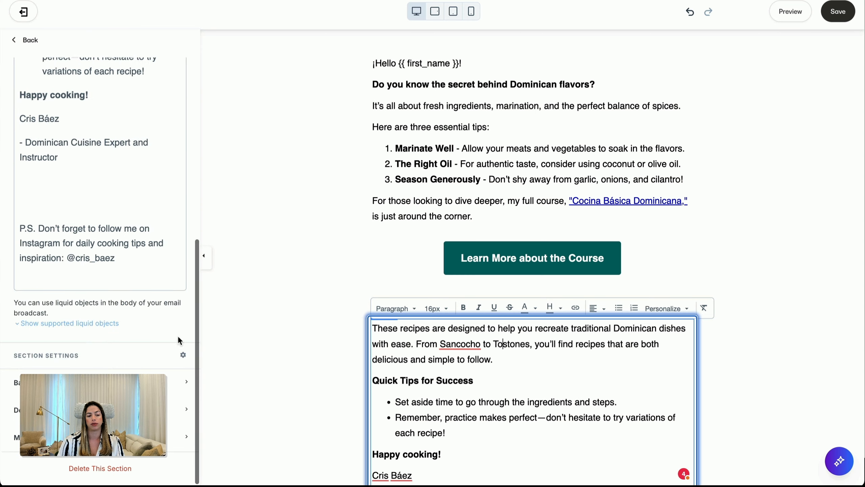
scroll(158, 183, up, 4)
drag(146, 193, 19, 170)
key(BackSpace)
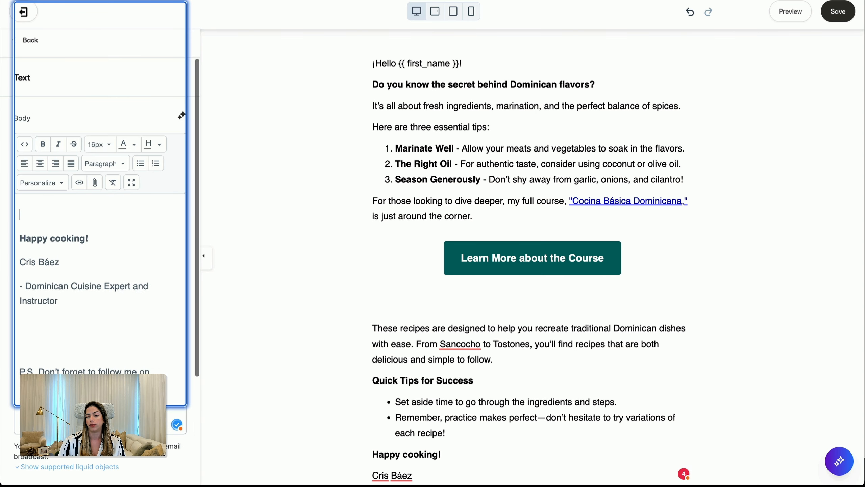
click(845, 8)
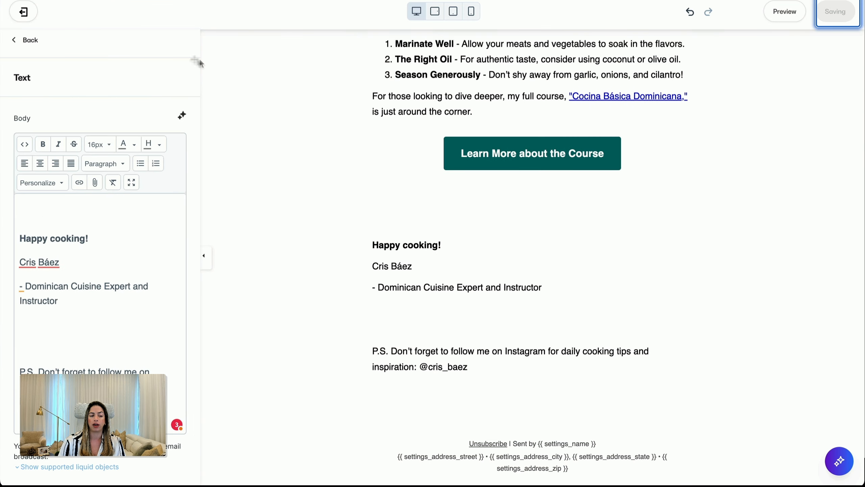
click(23, 12)
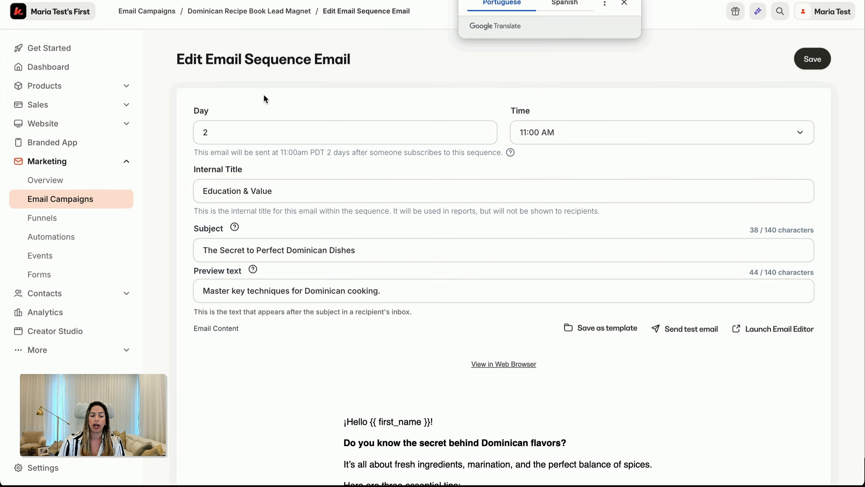
Add a new email to the Dominican Recipe Book Lead Magnet sequence from the saved "Test" template, titled "Product Teaser"
click(289, 13)
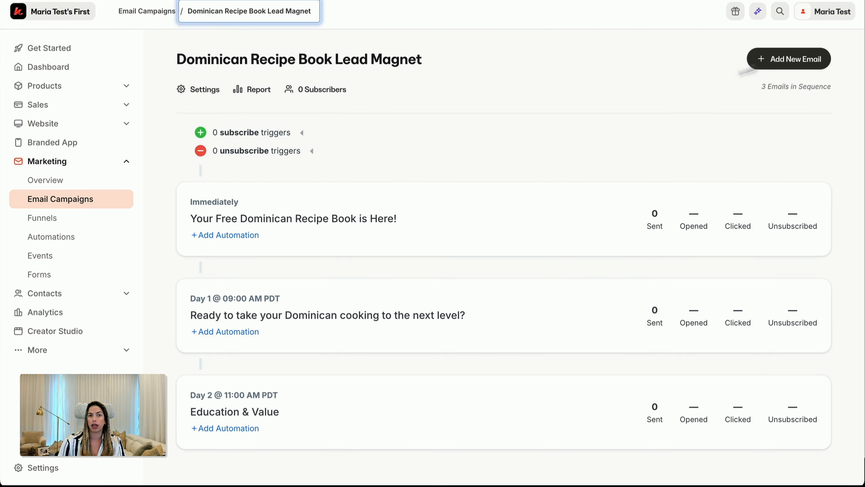
click(761, 57)
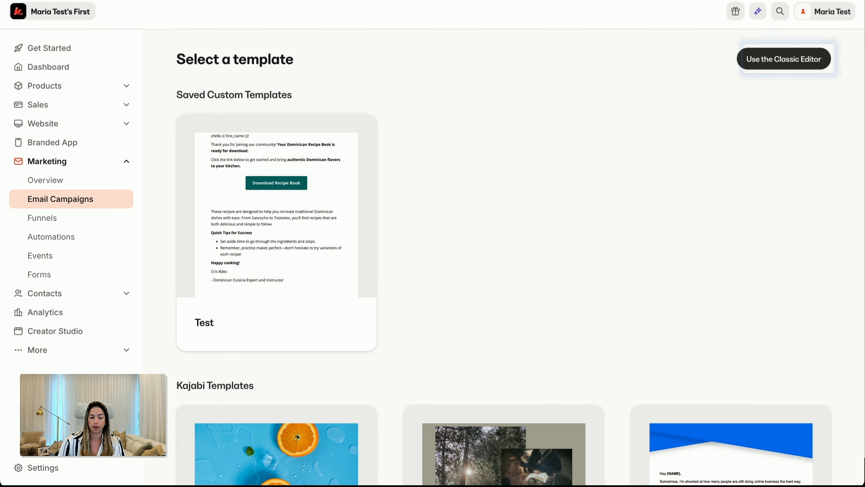
click(294, 190)
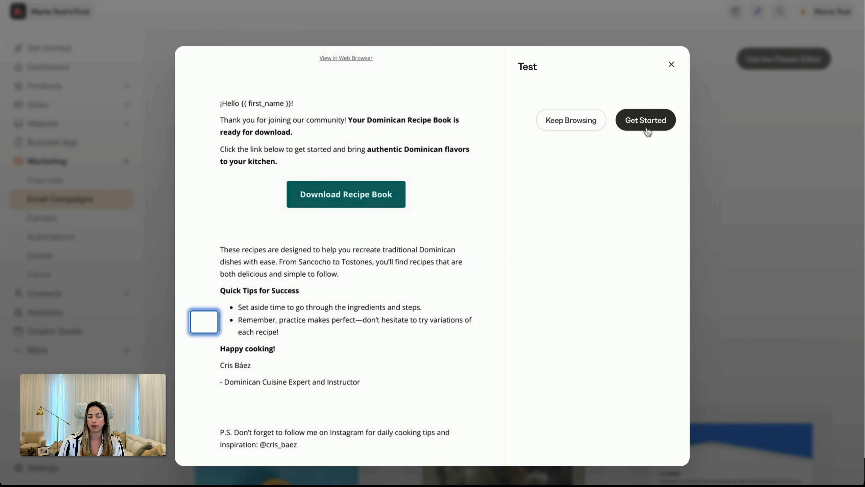
click(645, 128)
text(Product Teaser)
click(659, 168)
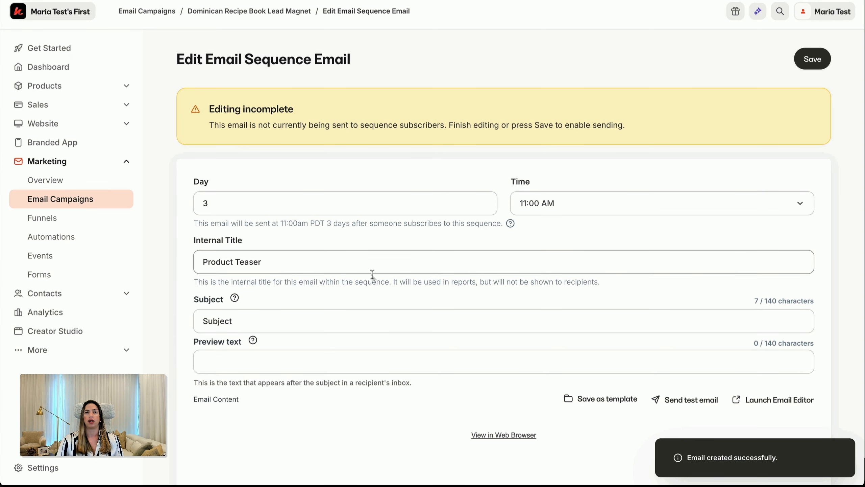
Set the subject to "Want to become a Dominican cooking pro?" and the preview text to "Exclusive offer coming soon for the Cocina Básica Dominicana course!"
click(392, 326)
key(ctrl+a)
text(Want to become a Dominican cooking pro?)
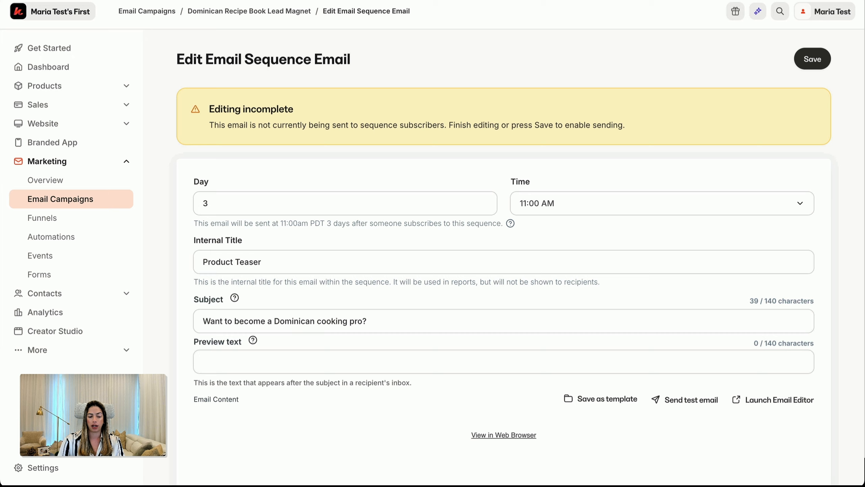
click(517, 368)
text(Exclusive offer coming soon for the Cocina Básica Dominicana course!)
In the email editor, replace the text below the greeting with the "Imagine the joy of creating a full Dominican feast" copy, without a leading space
scroll(515, 386, down, 3)
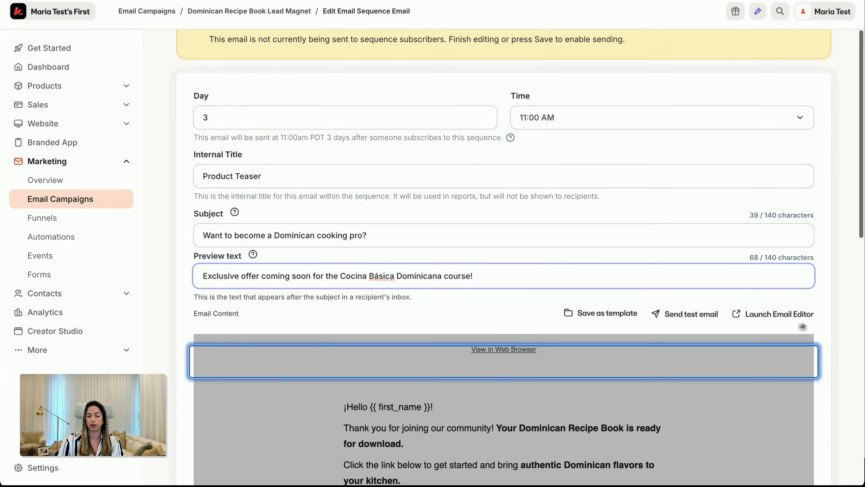
click(753, 316)
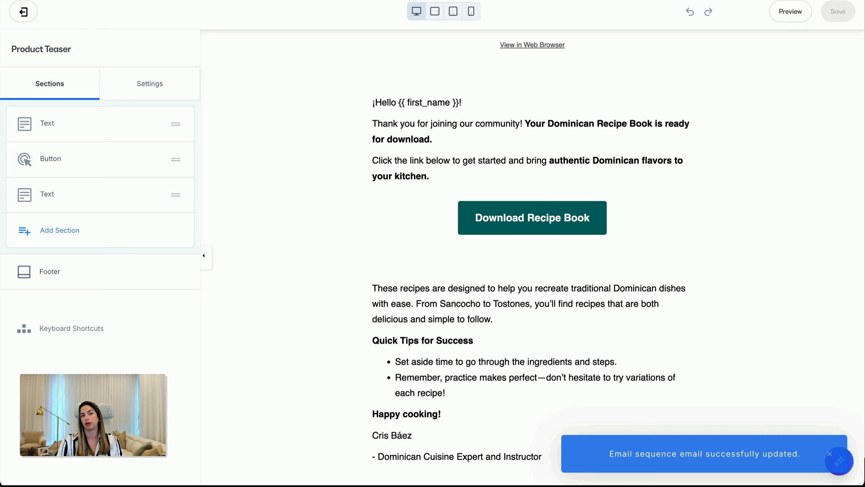
click(584, 161)
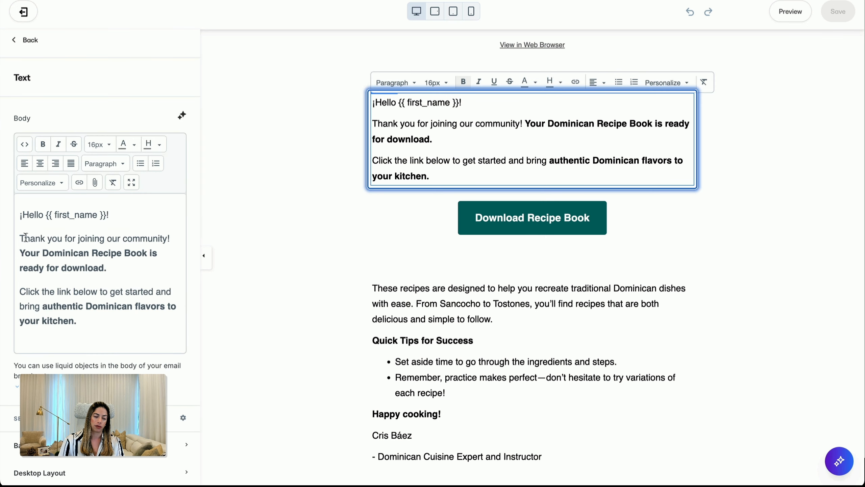
drag(25, 237, 76, 320)
text(Imagine the joy of creating a full Dominican feast for your friends and family, with recipes that bring back memories of home. If you’re ready to step up, I have an exciting offer coming up just for you. My "Cocina Básica Dominicana" course will cover everything from the essentials to advanced techniques, helping you master iconic dishes like Pollo Guisado, Sancocho, and more. Look out for the next email for an exclusive discount. ¡Nos vemos pronto! - Cris)
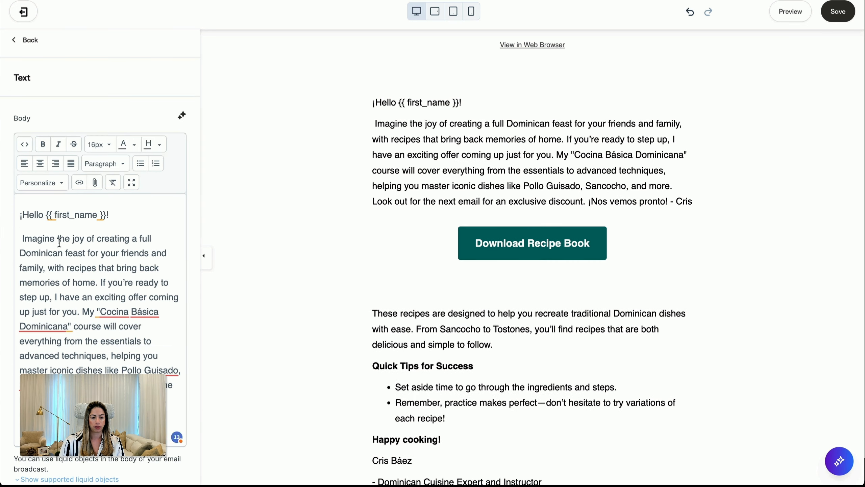
click(22, 237)
key(BackSpace)
Split off the opening "Imagine the joy" sentence as its own paragraph before "If you're ready to step up" and format it as a heading
click(101, 282)
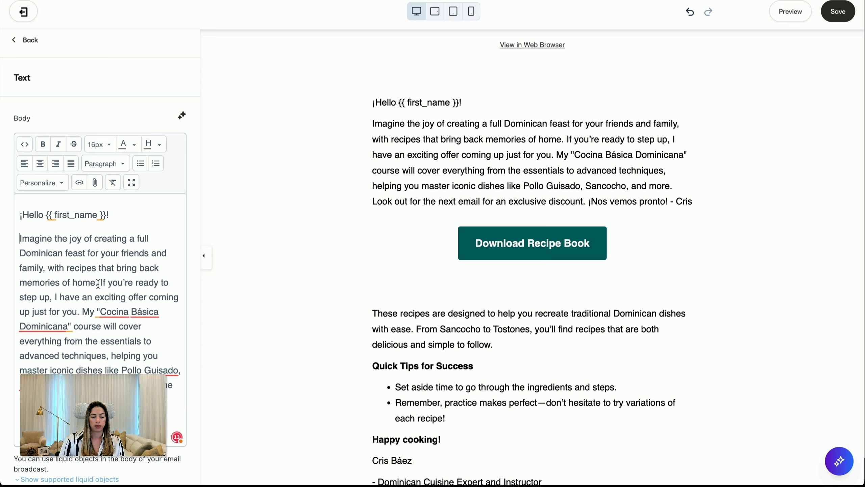
key(Return)
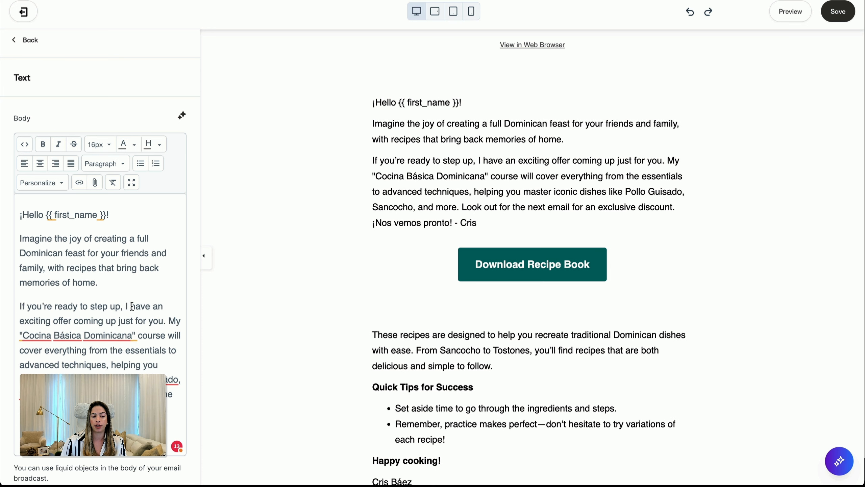
drag(110, 282, 12, 240)
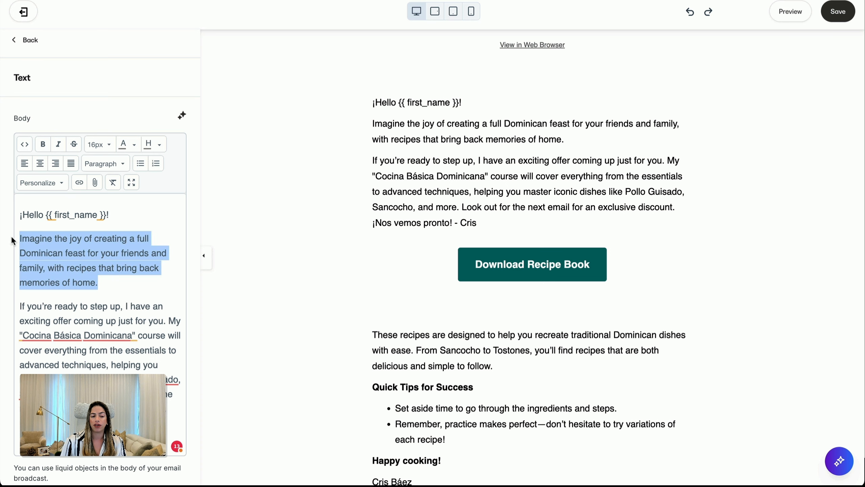
click(105, 164)
click(135, 296)
Start new paragraphs at "My "Cocina Básica Dominicana" course" and at "¡Nos vemos pronto!", and delete the text section below the button
scroll(102, 273, down, 4)
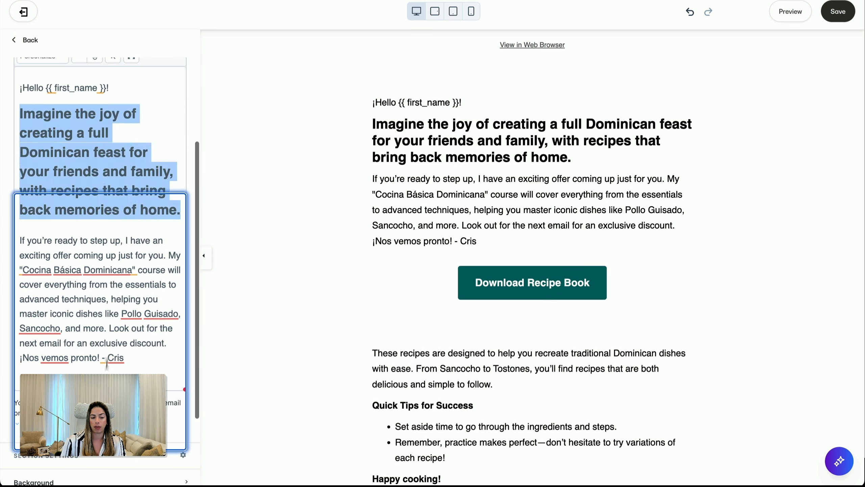
click(106, 348)
click(167, 256)
key(Return)
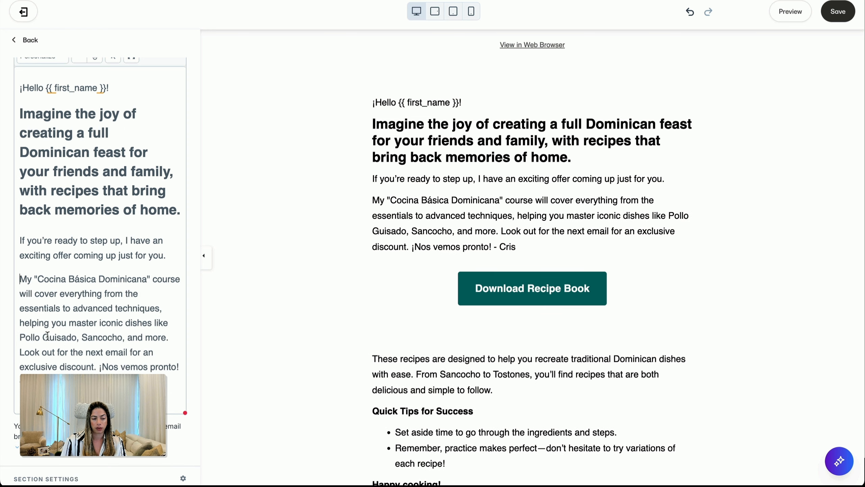
click(98, 363)
key(Return)
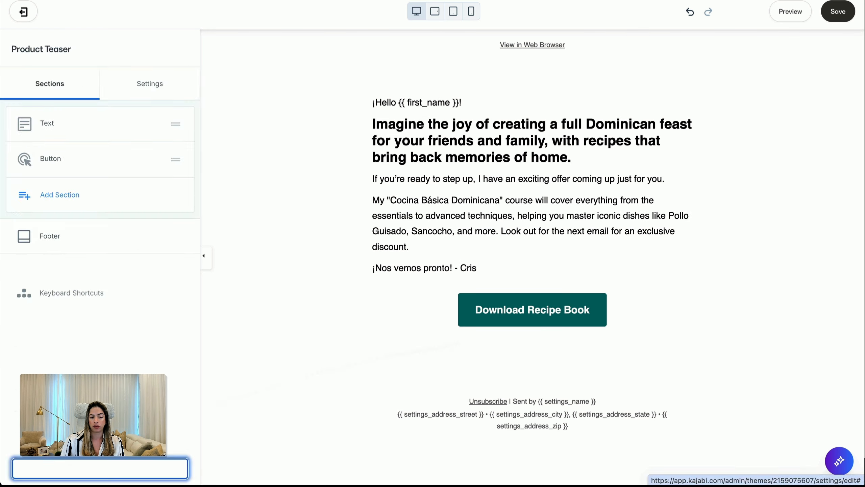
Change the button's text to "Buy Now!" and its URL to "#", then save the email and leave the editor
click(576, 309)
triple_click(124, 141)
text(Buy Now!)
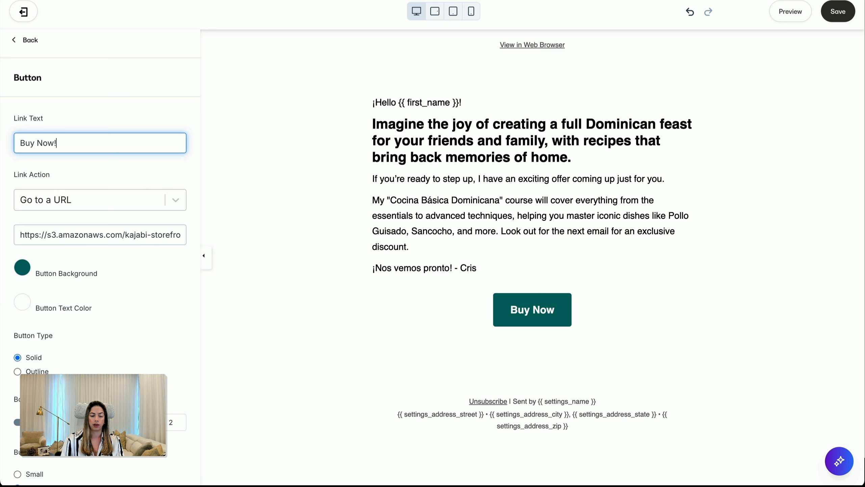
triple_click(100, 234)
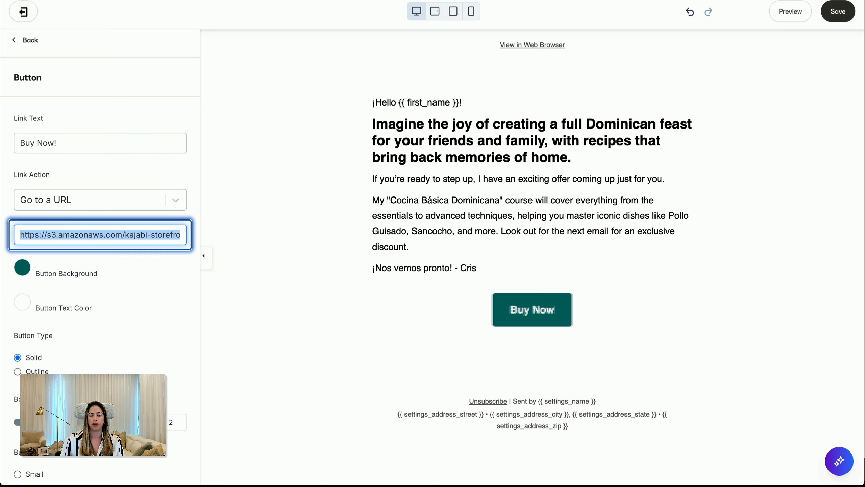
text(#)
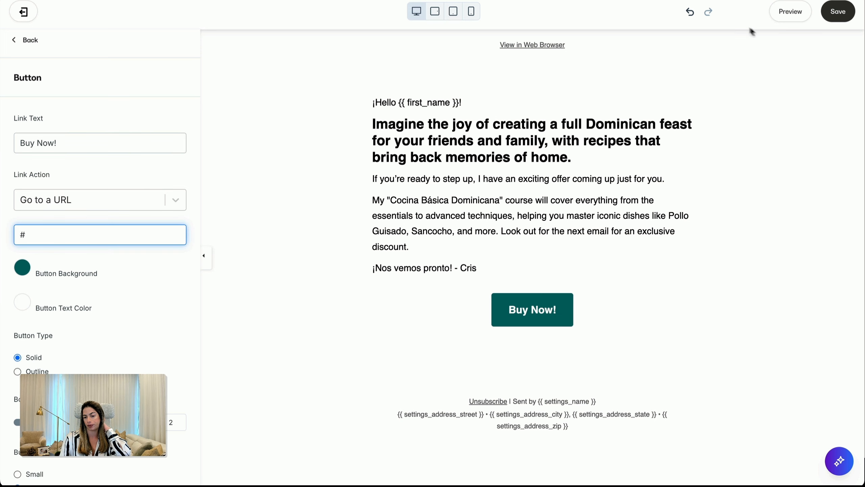
click(832, 14)
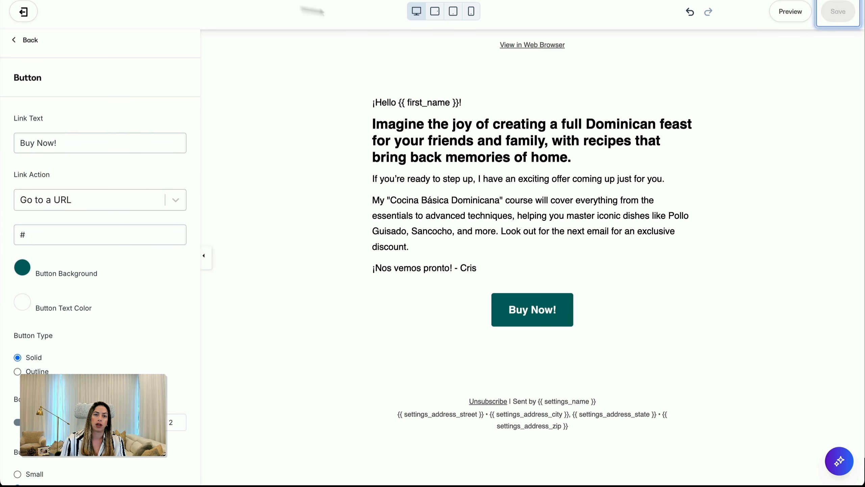
click(23, 11)
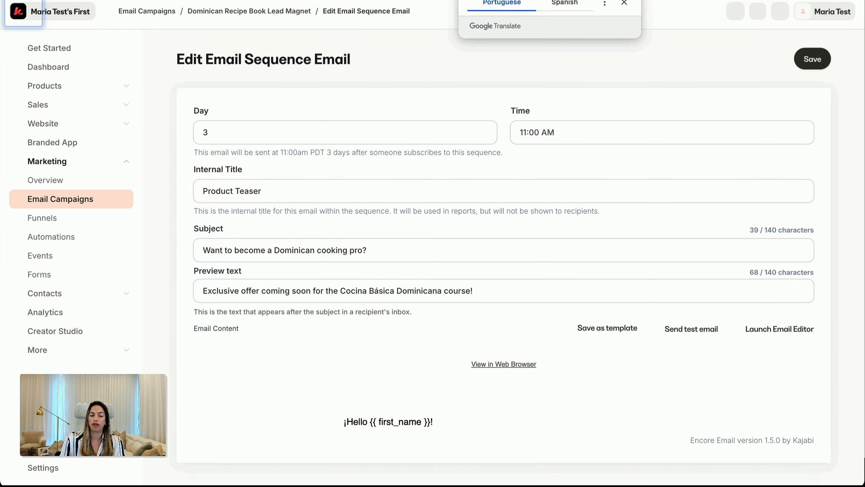
Return to the Dominican Recipe Book Lead Magnet sequence, set the Day 1 email's internal title to "Build Engagement" and save it
click(201, 14)
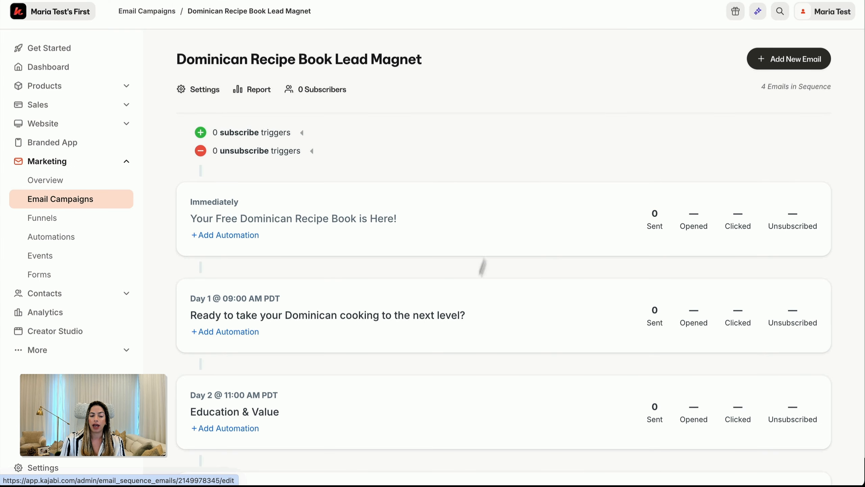
click(448, 315)
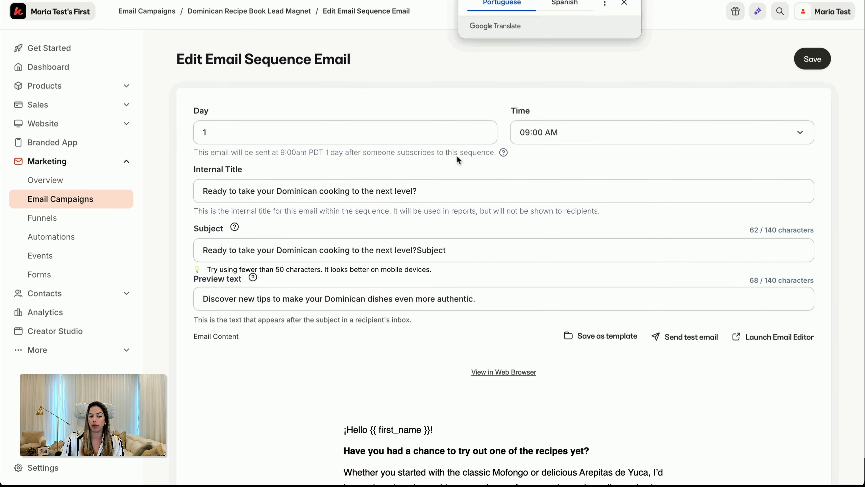
click(347, 188)
key(super+a)
text(Bu)
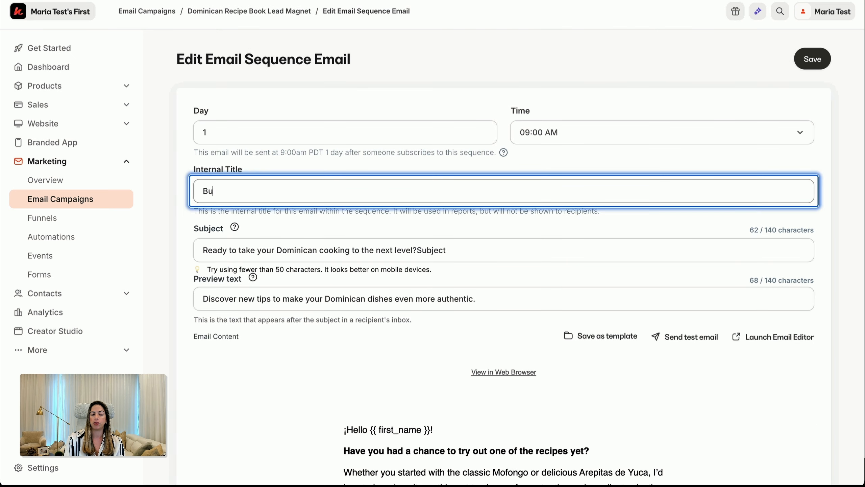
text(ild Engagement)
click(812, 59)
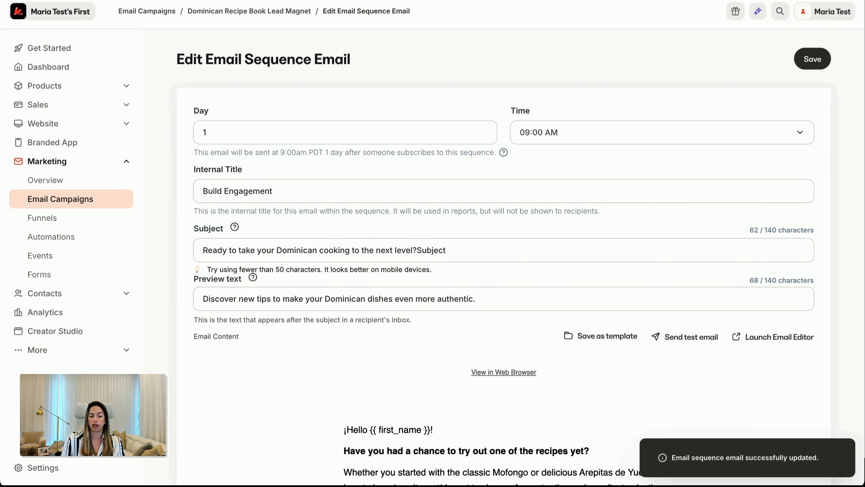
Go back to the sequence, set the immediately sent email's internal title to "Delivery Email" and save it
click(209, 16)
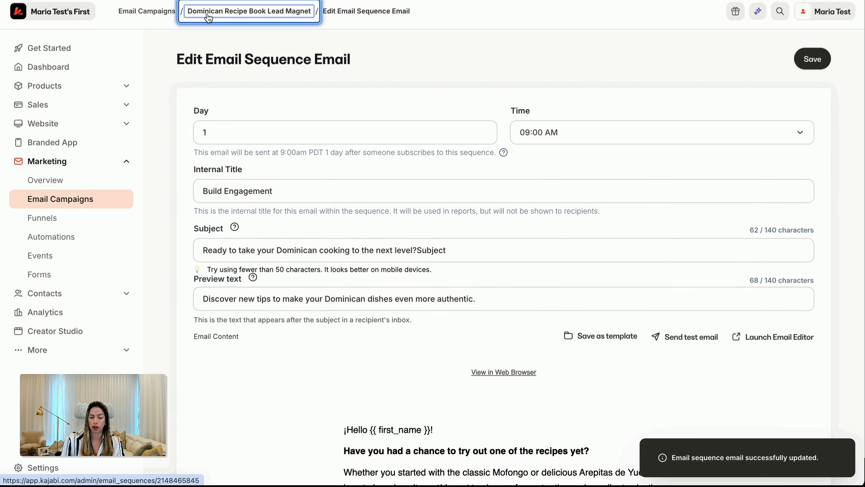
click(250, 226)
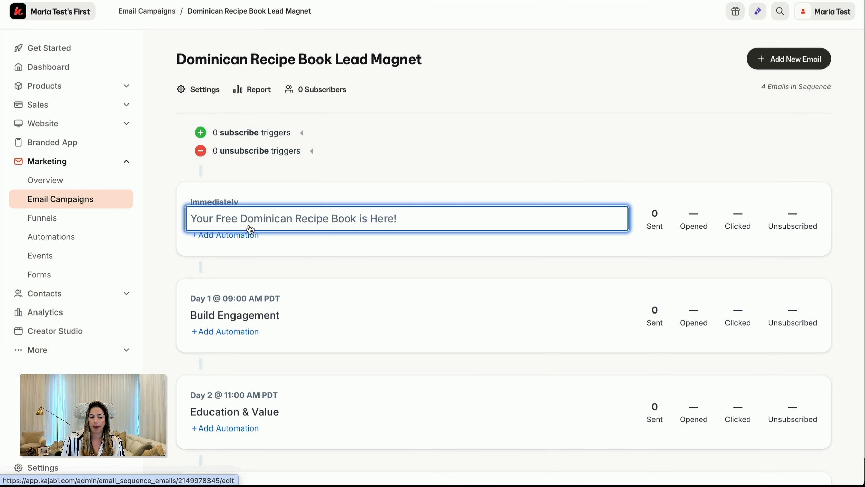
click(324, 180)
key(ctrl+a)
text(D)
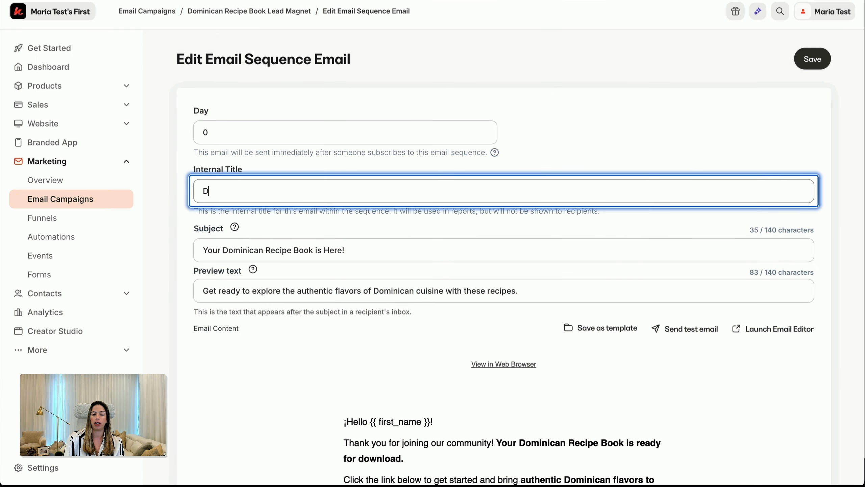
text(elivery Email)
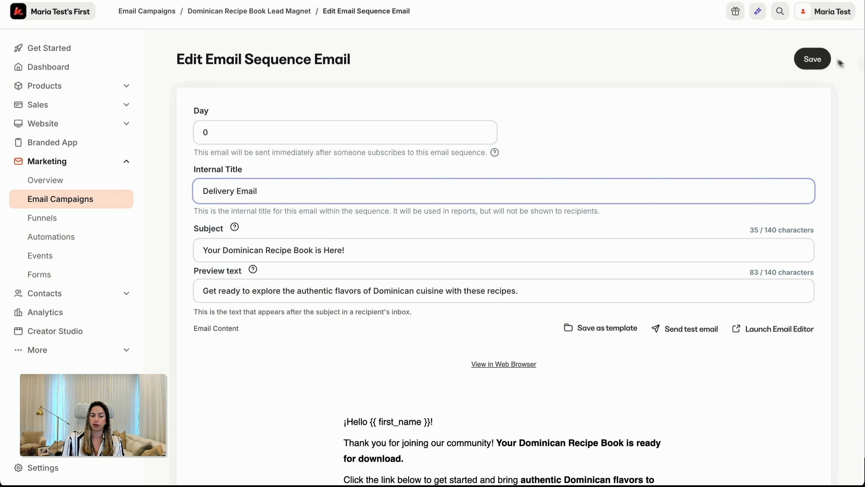
click(828, 60)
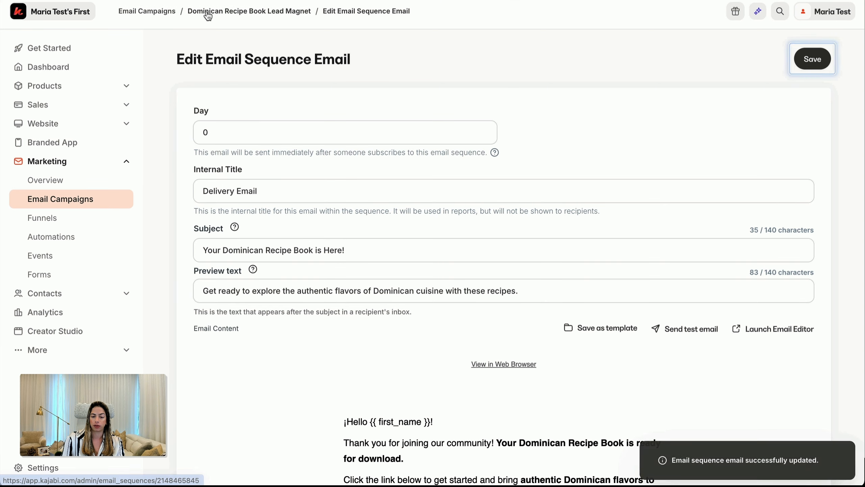
Add a new email titled "Final Offer" to the Dominican Recipe Book Lead Magnet sequence from the saved Test template
click(207, 14)
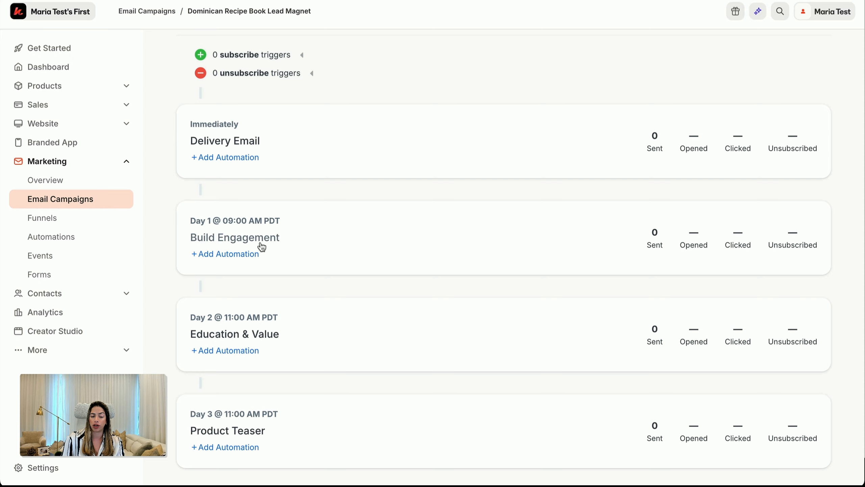
scroll(494, 373, up, 3)
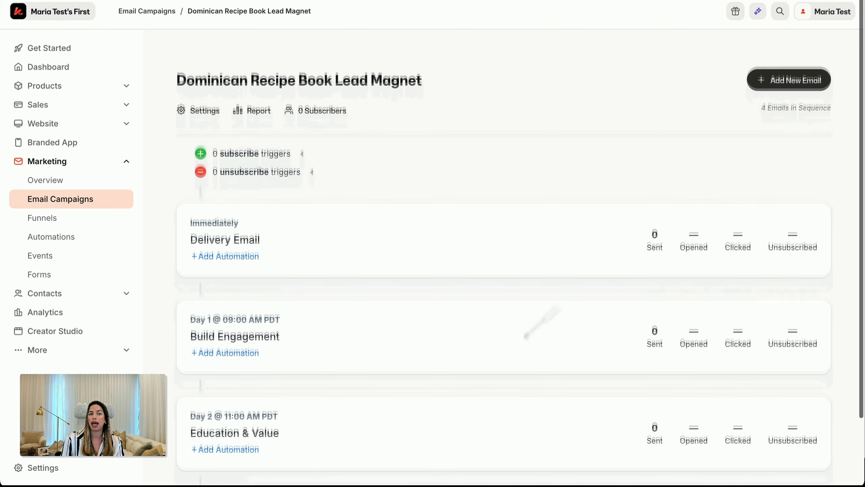
click(807, 61)
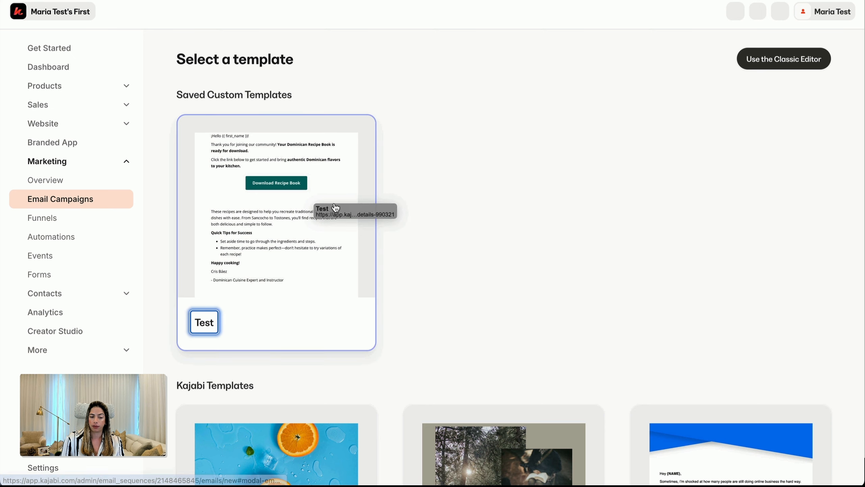
click(272, 230)
click(625, 128)
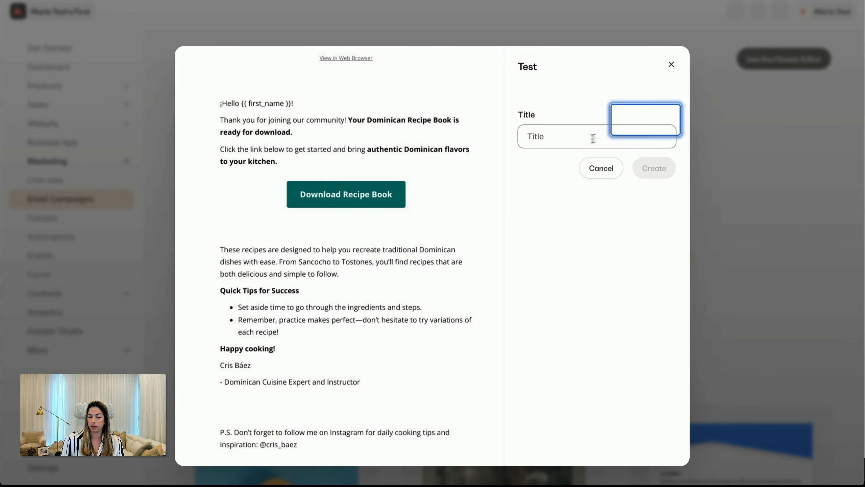
text(Final Offer)
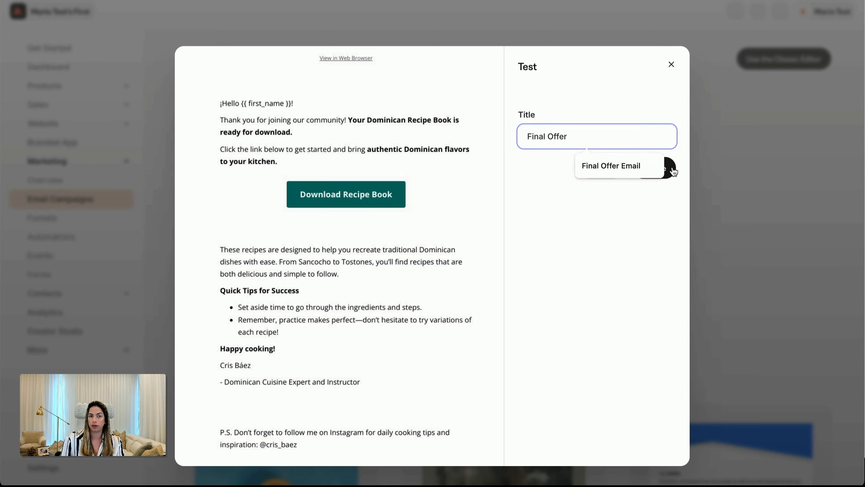
click(664, 167)
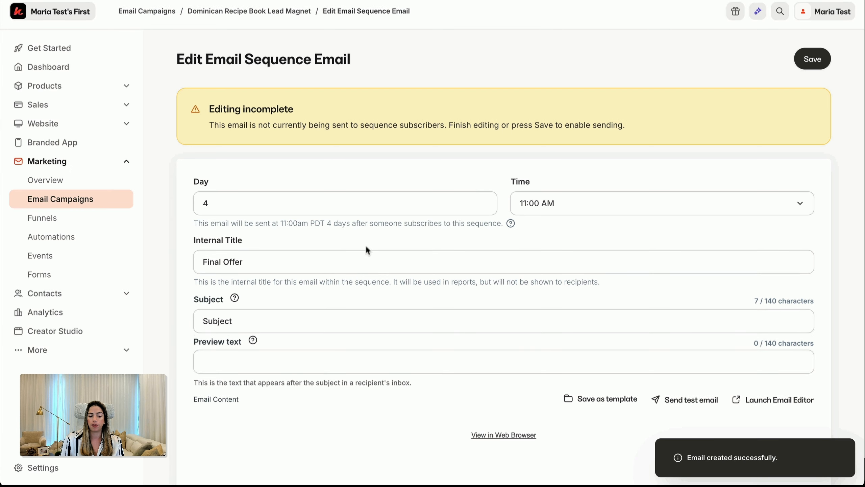
Set the subject to "Your Exclusive Discount on Cocina Básica Dominicana!" and the preview text to "Unlock the secrets of Dominican cuisine with a special offer!"
triple_click(347, 319)
text(Your Exclusive Discount on Cocina Básica Dominicana!)
click(251, 349)
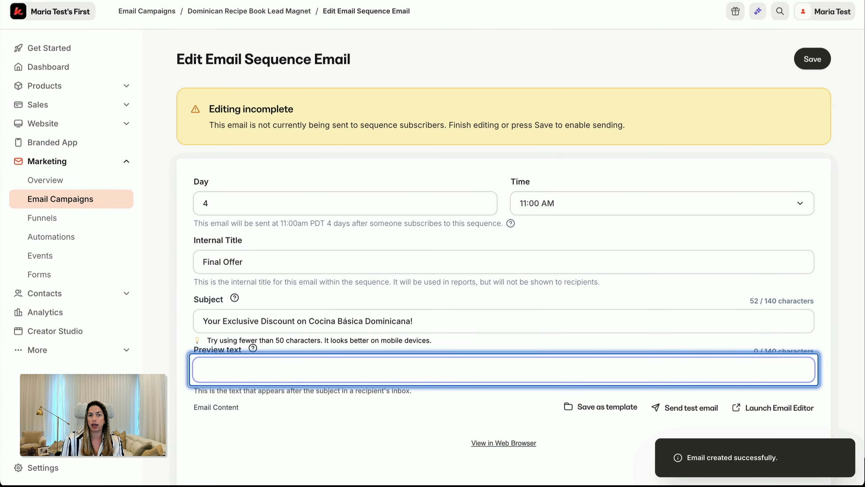
click(429, 374)
text(Unlock the secrets of Dominican cuisine with a special offer!)
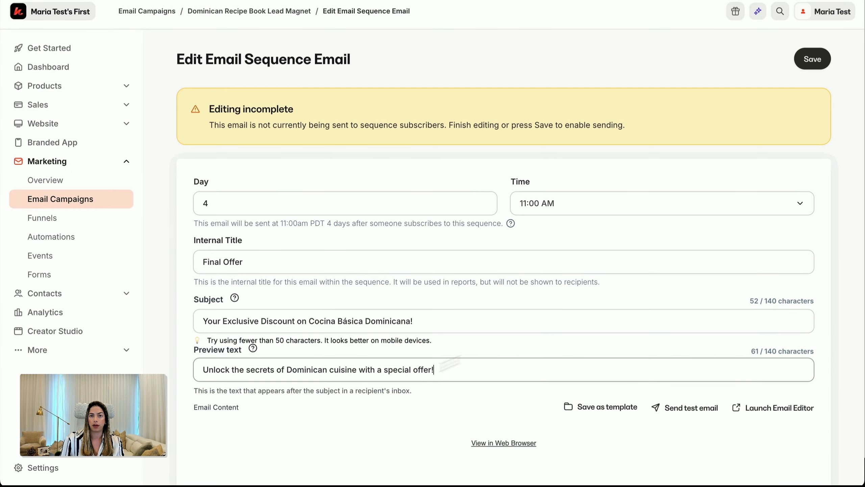
Open the email content for editing and replace the text below the greeting with the "I’m thrilled to invite you to join" copy, without a leading space
scroll(642, 362, down, 5)
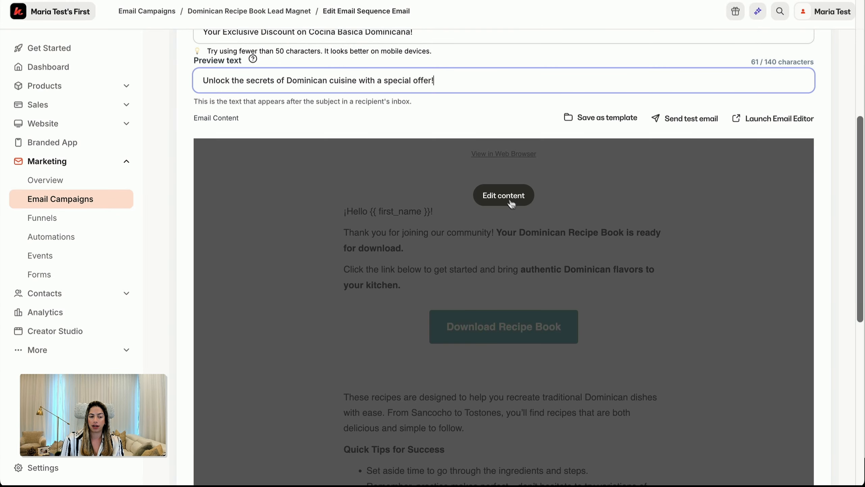
click(510, 203)
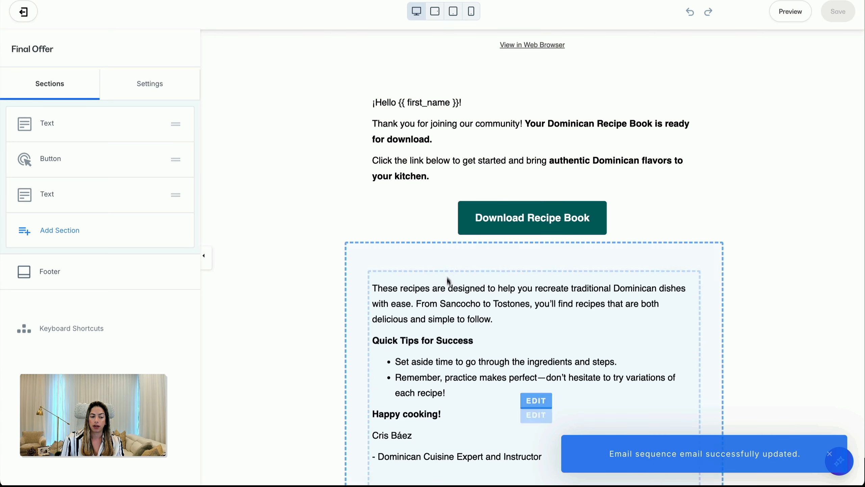
click(422, 154)
drag(20, 237, 77, 321)
text(I’m thrilled to invite you to join "Cocina Básica Dominicana," my in-depth cooking course that will guide you through the most beloved Dominican dishes. And as a thank-you for being part of my community, I’m offering you a 20% discount! **Here’s what’s included**: - 10 video modules covering traditional Dominican recipes - A downloadable recipe book with 25+ dishes - Bonus tips on meal planning and kitchen organization **Special Offer**: Get started for just $60 instead of the regular $75. [Enroll Now Button] This discount is only available for a limited time, so join now and bring authentic Dominican flavors to your home. ¡Hasta pronto en la cocina! - Cris Báez)
click(23, 238)
key(BackSpace)
Start new paragraphs at "And as a thank-you for being part of my community" and at "**Here’s what’s included**"
click(51, 297)
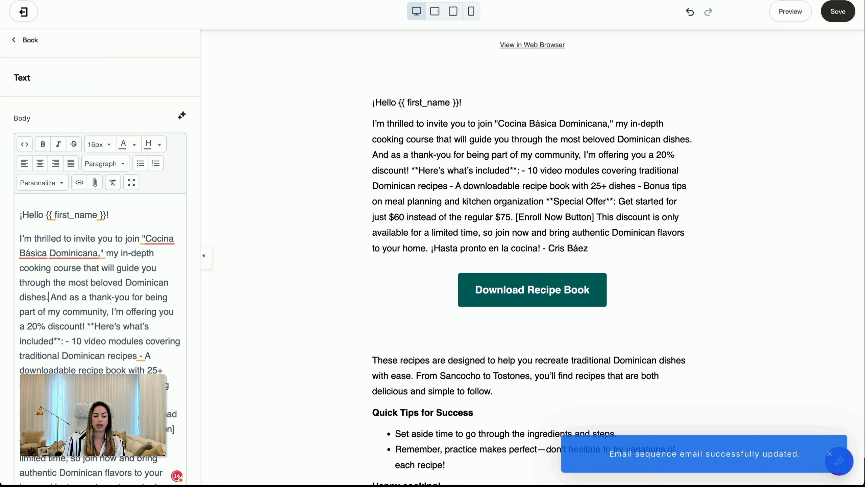
key(Return)
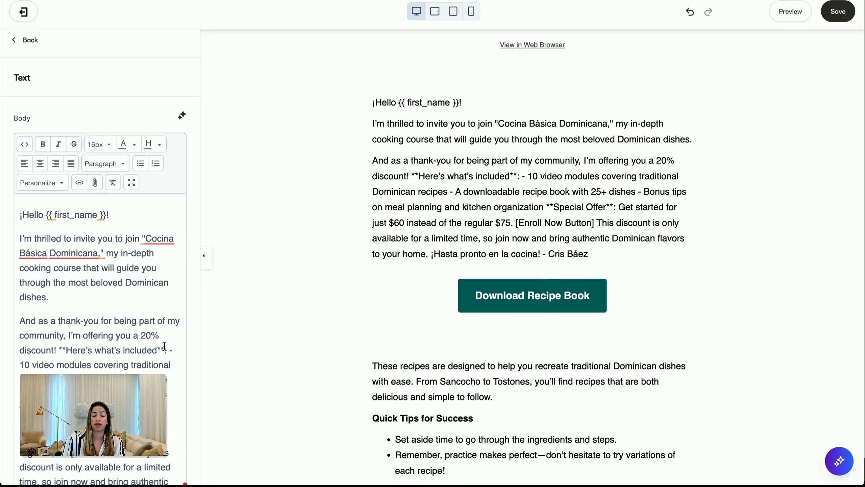
drag(164, 348, 65, 349)
click(57, 350)
key(Return)
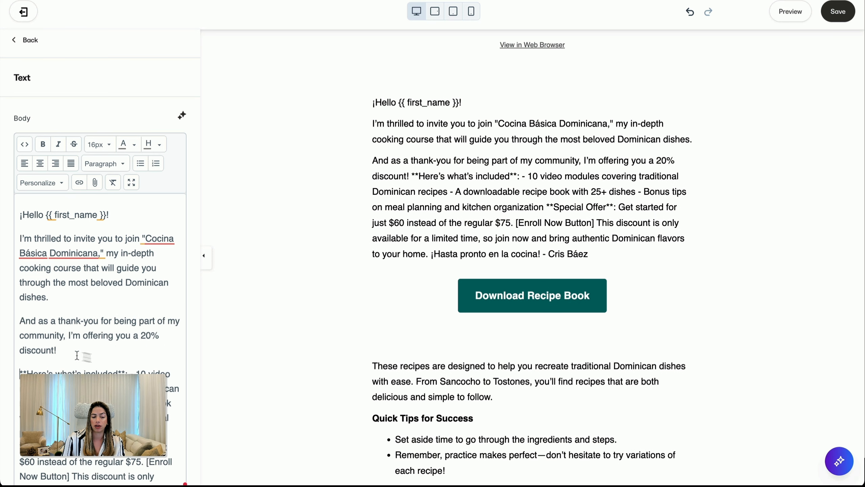
Make the "**Here’s what’s included**" text bold
drag(128, 372, 20, 373)
key(ctrl+b)
key(Right)
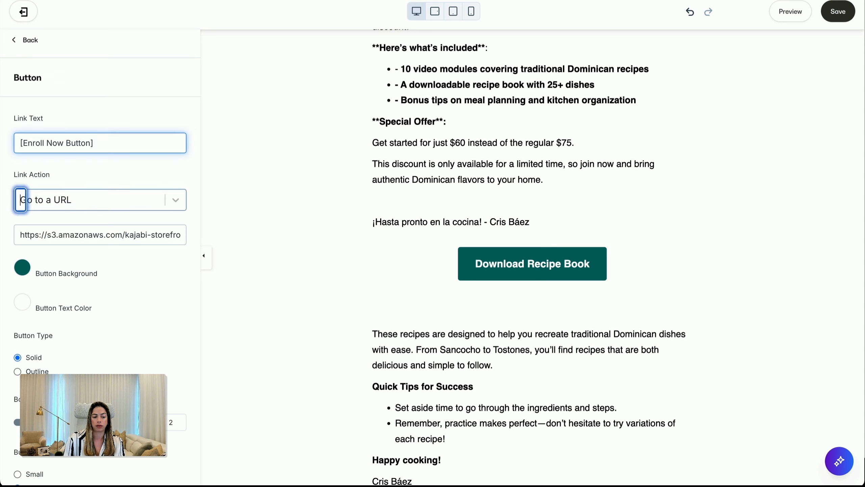
Set the button's URL to "#" and its text to "Enroll Now Button", and open the settings of the text section below it
triple_click(99, 233)
text(#)
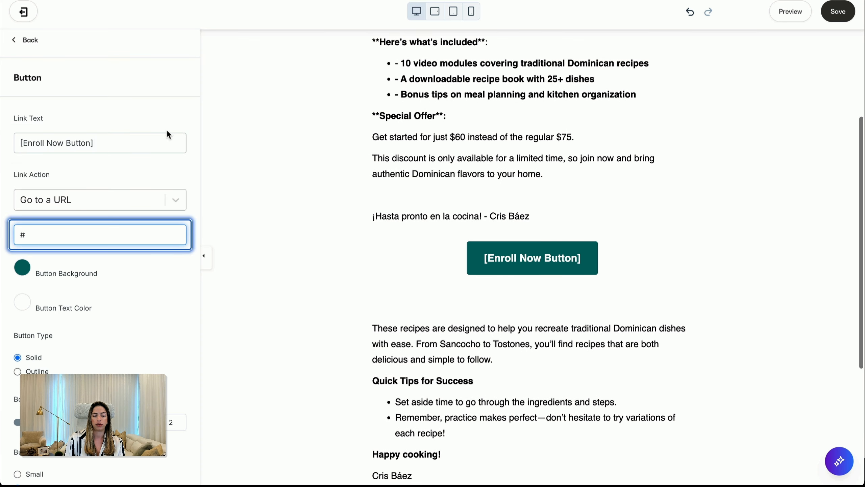
click(138, 150)
key(BackSpace)
key(BackSpace)
click(23, 144)
key(BackSpace)
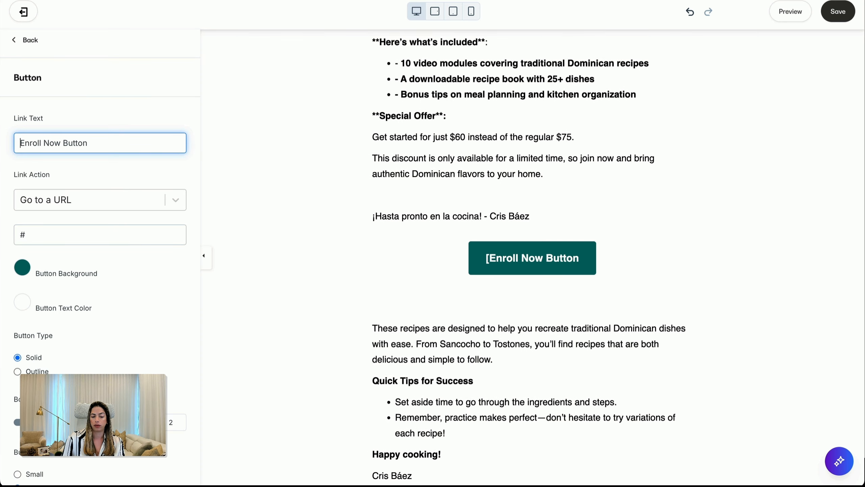
click(478, 345)
scroll(89, 426, down, 10)
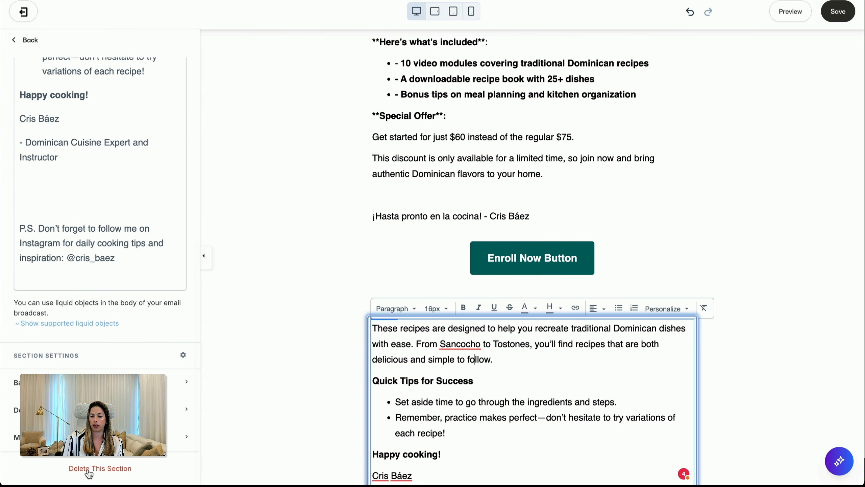
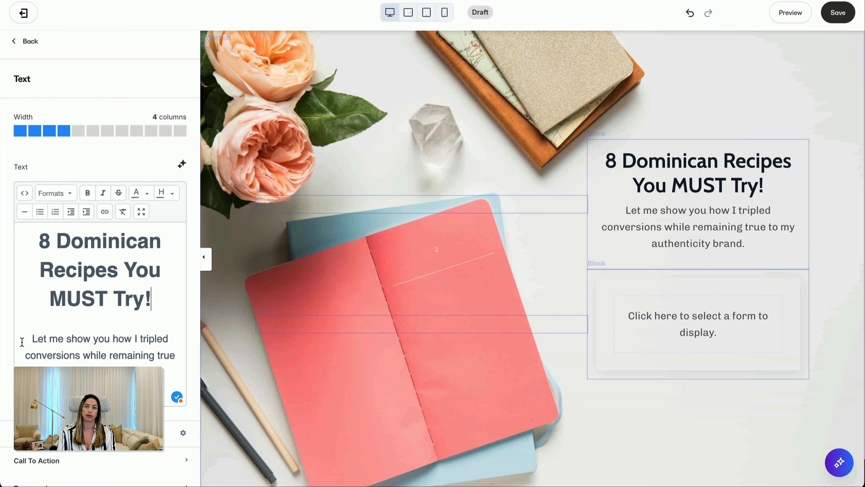
On the landing page, replace the text under the "8 Dominican Recipes You MUST Try!" heading with the "Unlock the authentic taste of the Dominican Republic" copy
triple_click(20, 339)
key(ctrl+v)
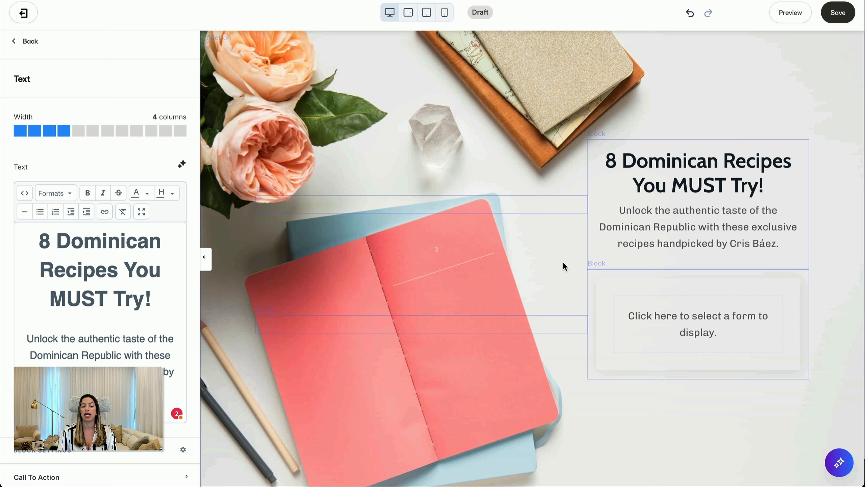
Assign the "Get Your Free Dominican Recipe Book" form to the landing page's empty form block
click(662, 322)
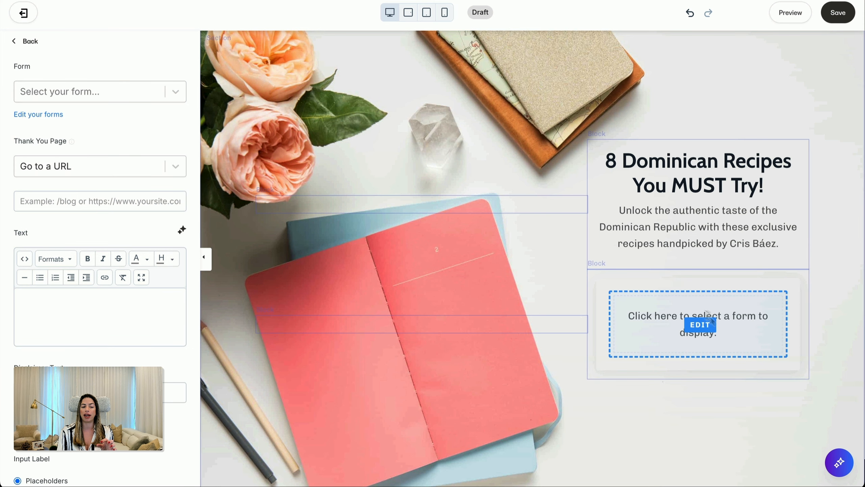
scroll(170, 234, up, 3)
click(85, 193)
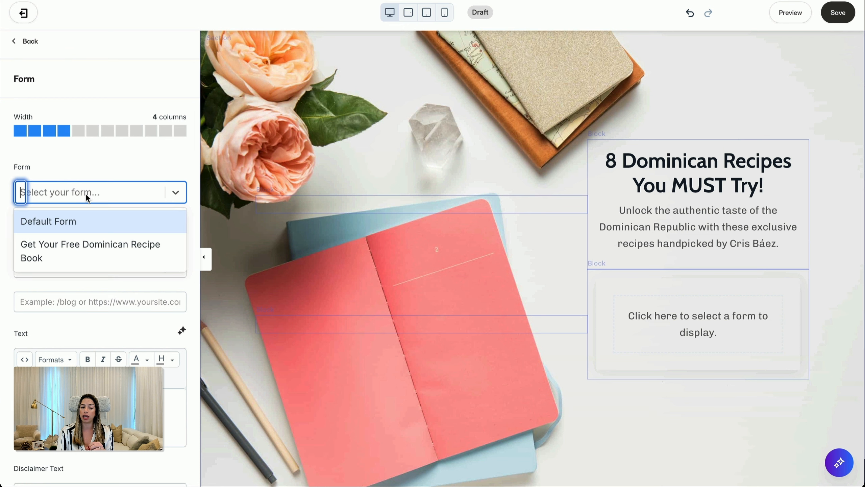
click(77, 243)
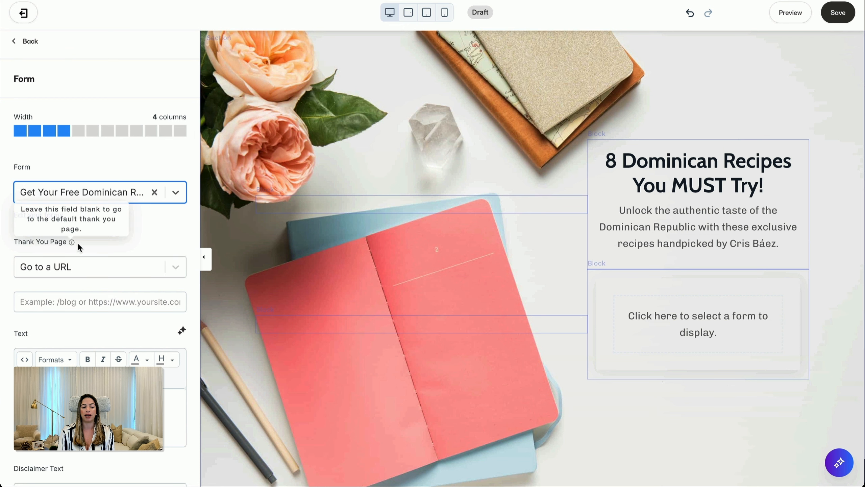
Make the form's thank you page go to the landing page "LM Thank you page", save the page and return to the section's content list
click(77, 265)
click(77, 288)
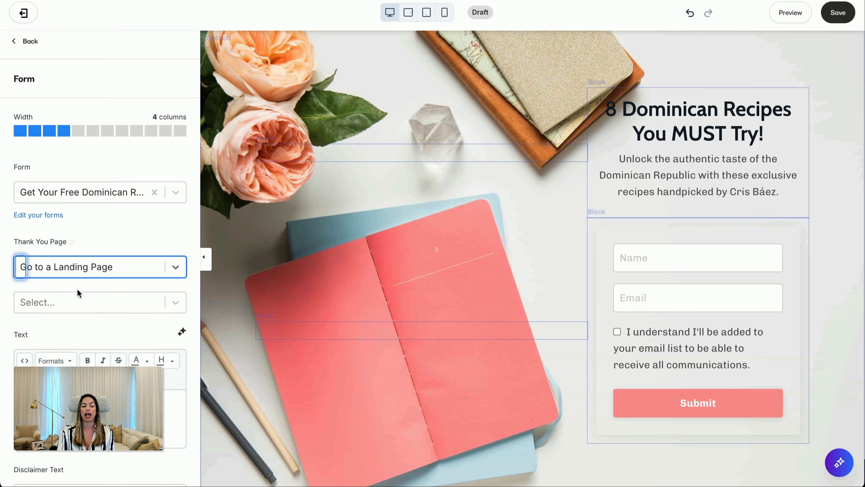
click(74, 305)
click(70, 353)
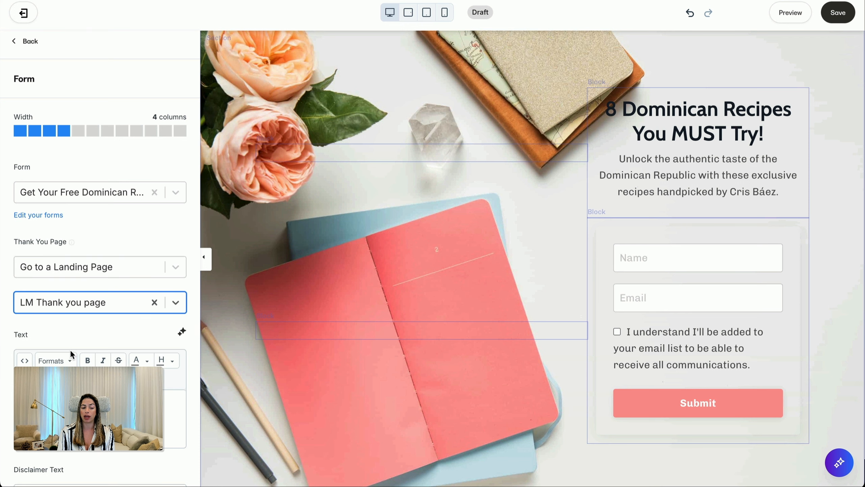
click(837, 19)
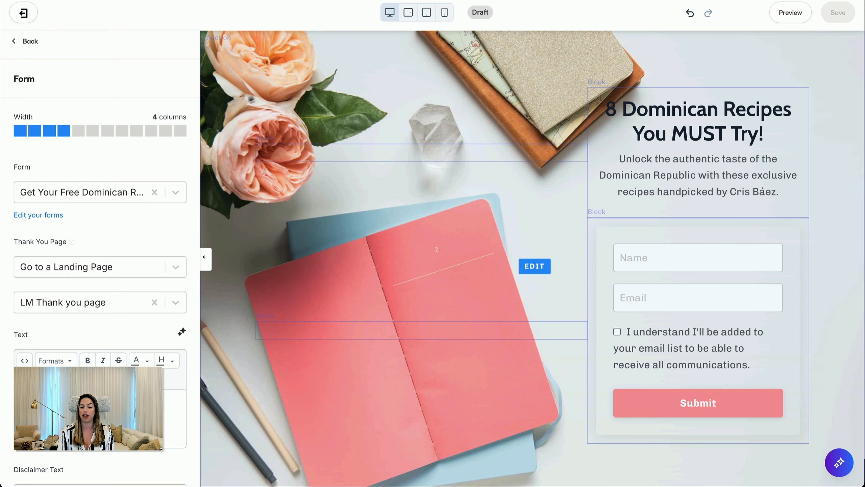
click(34, 47)
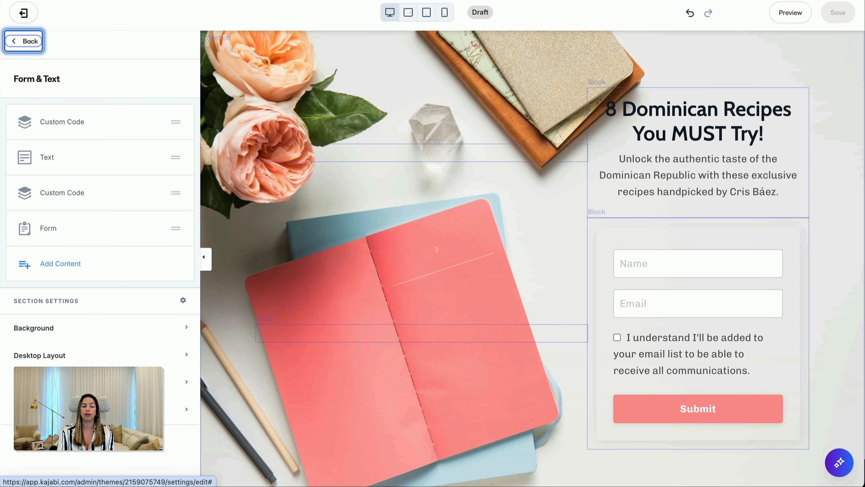
Set the Form & Text section's background color to dark teal with RGB 0, 102, 102
click(69, 331)
scroll(68, 323, down, 10)
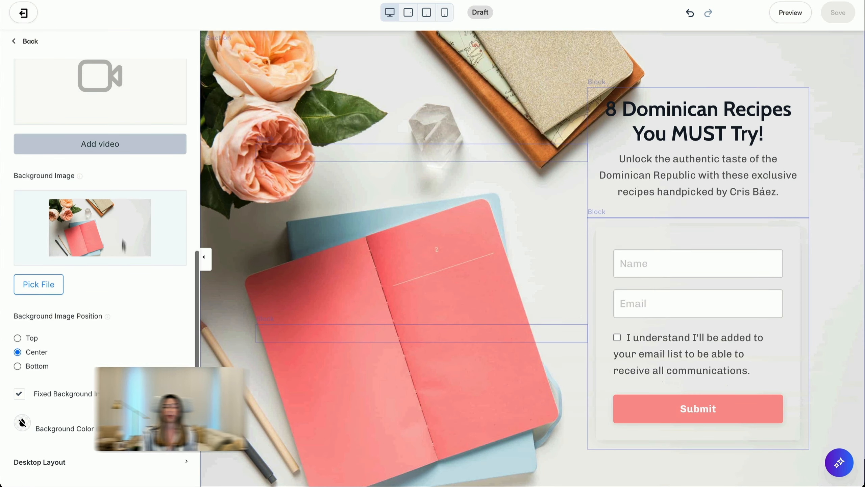
click(23, 422)
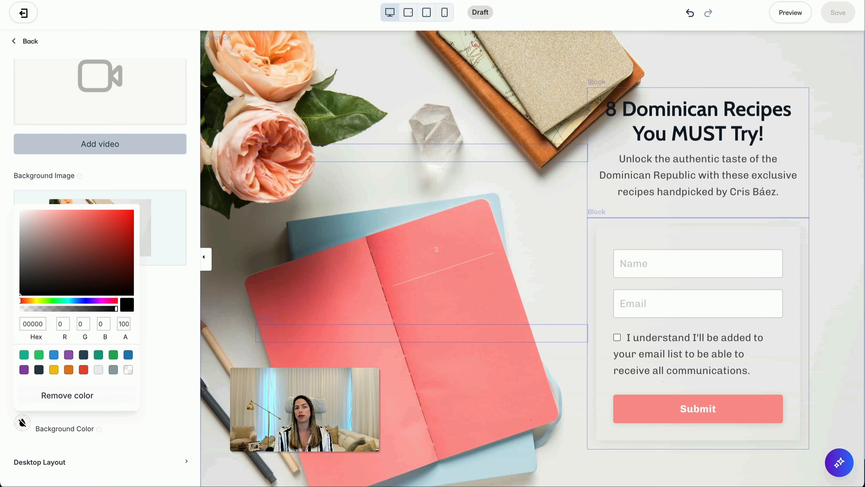
click(33, 323)
key(ctrl+v)
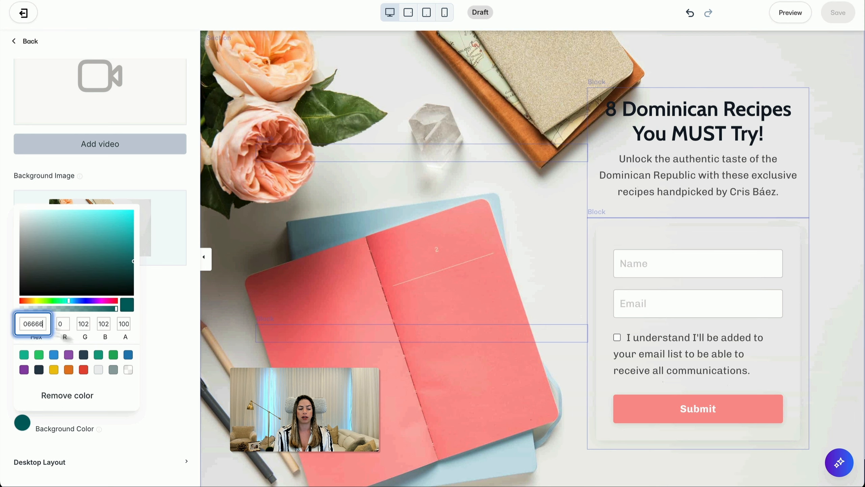
click(187, 360)
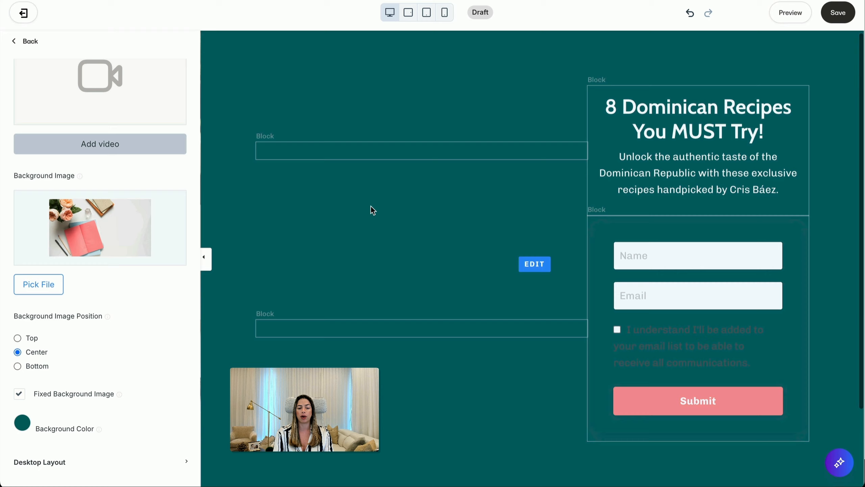
scroll(73, 136, up, 10)
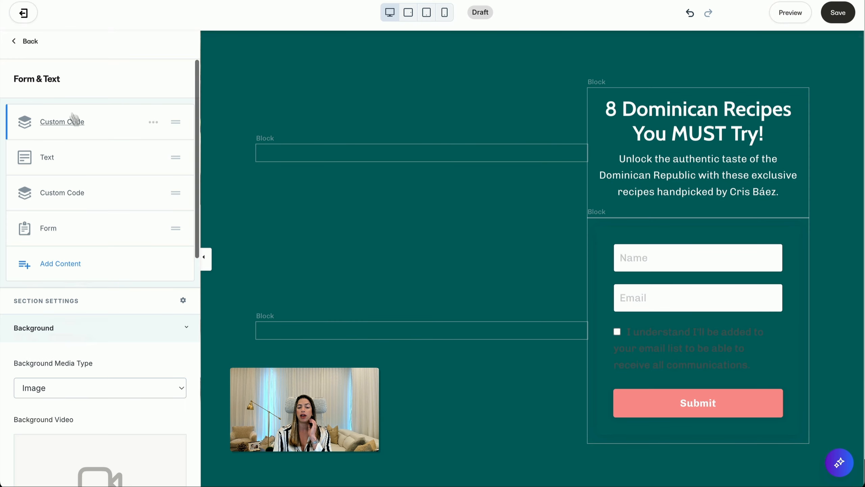
click(26, 39)
click(62, 201)
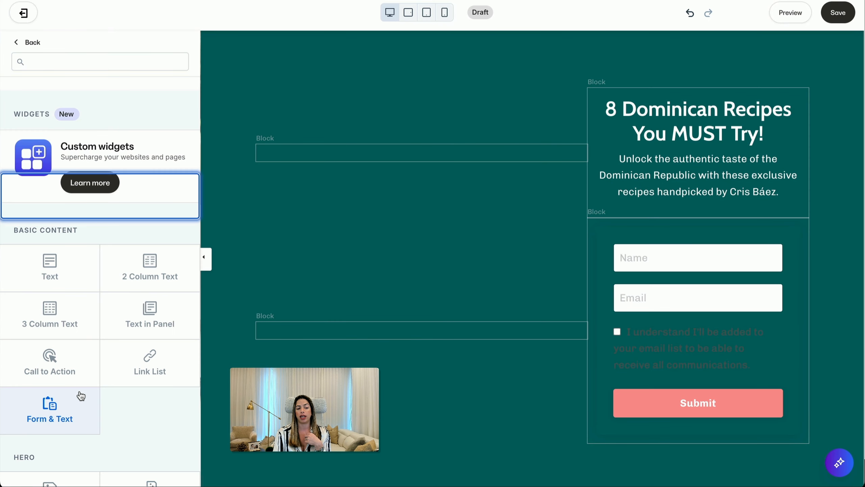
scroll(147, 340, down, 9)
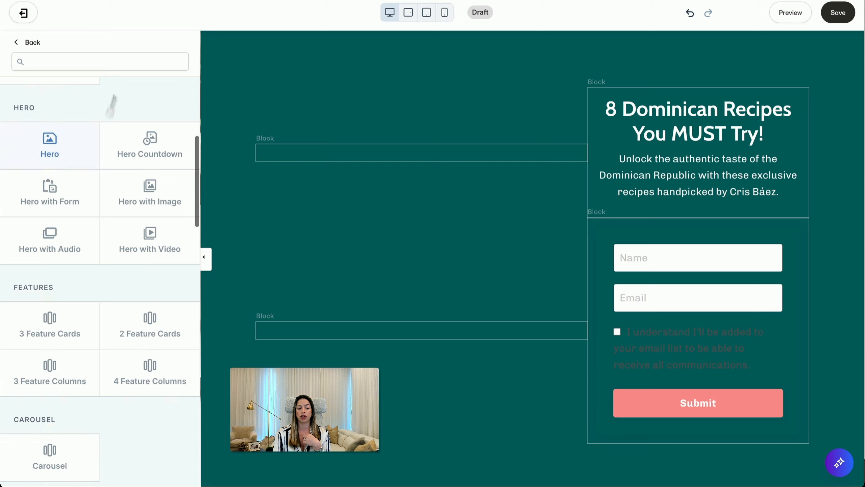
click(103, 62)
text(imag)
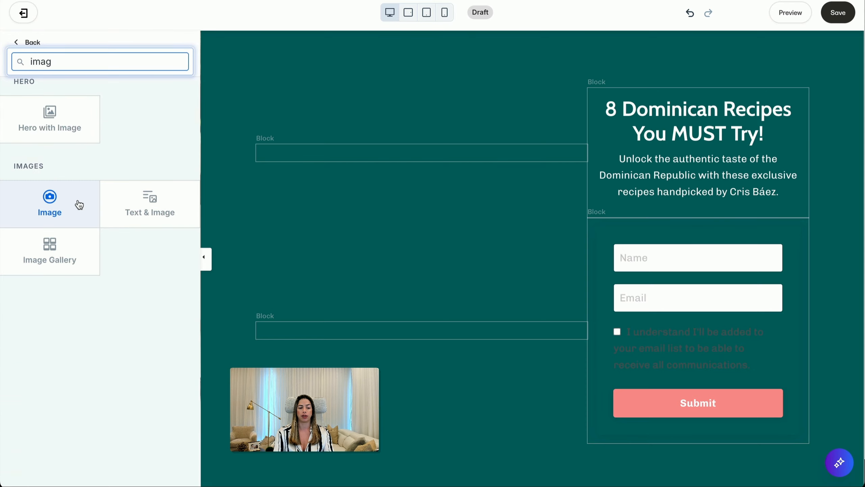
click(64, 204)
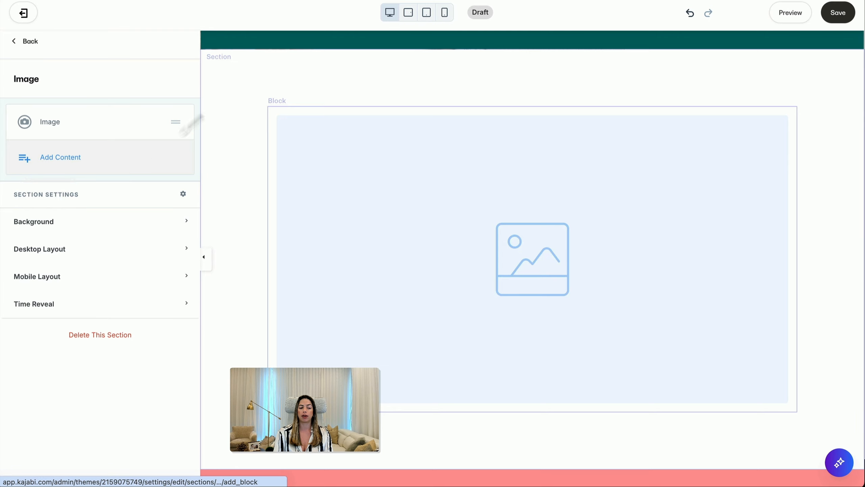
click(109, 336)
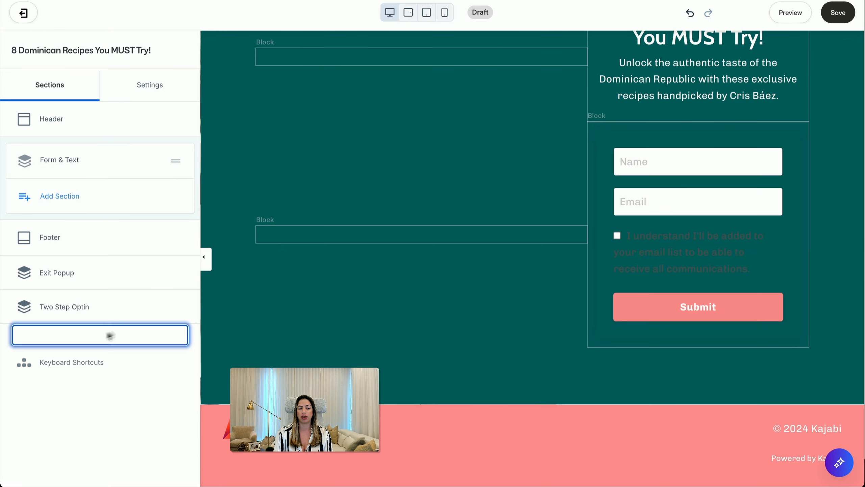
Add an Image block to the Form & Text section and set its width to 7 columns
click(237, 151)
click(92, 264)
scroll(116, 362, down, 5)
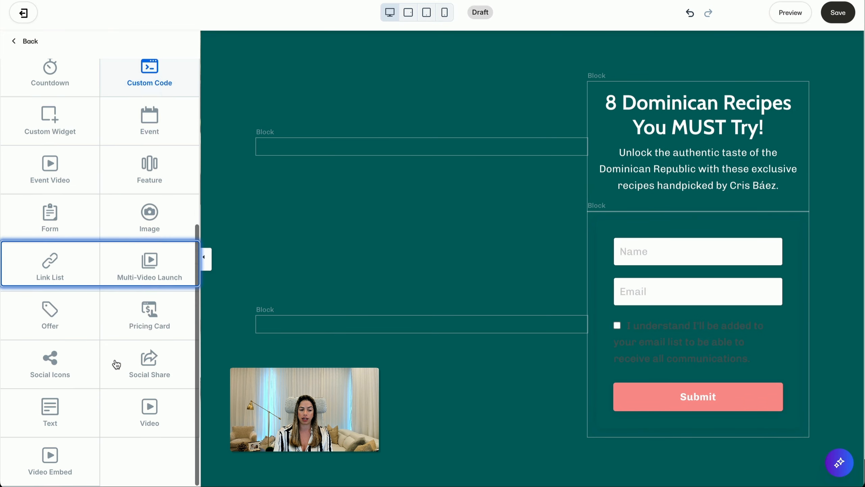
click(148, 212)
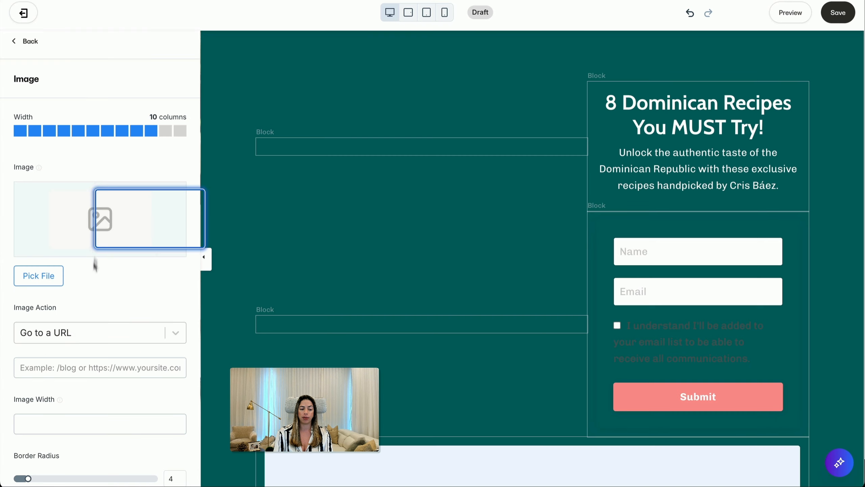
click(103, 132)
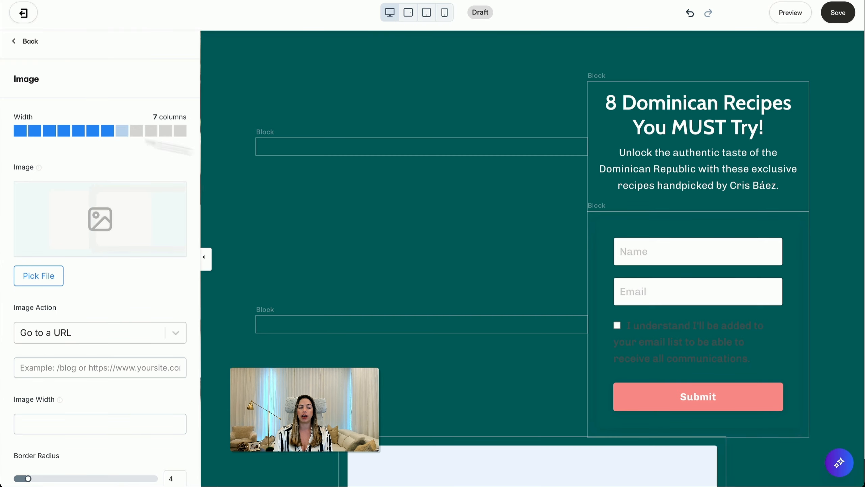
Delete both empty Custom Code blocks from the Form & Text section
click(402, 141)
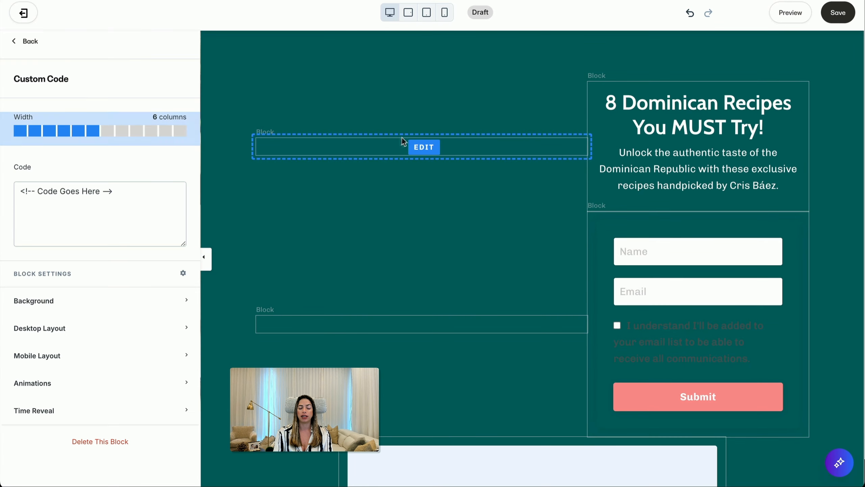
click(110, 440)
key(ctrl+z)
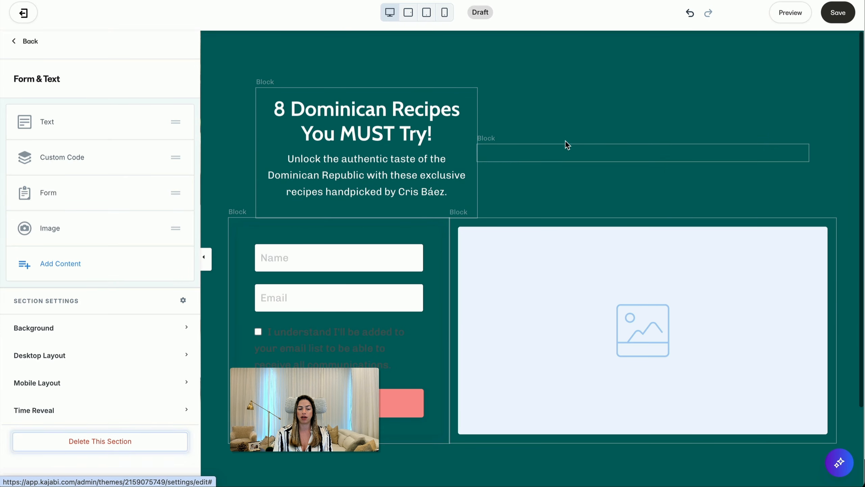
click(560, 153)
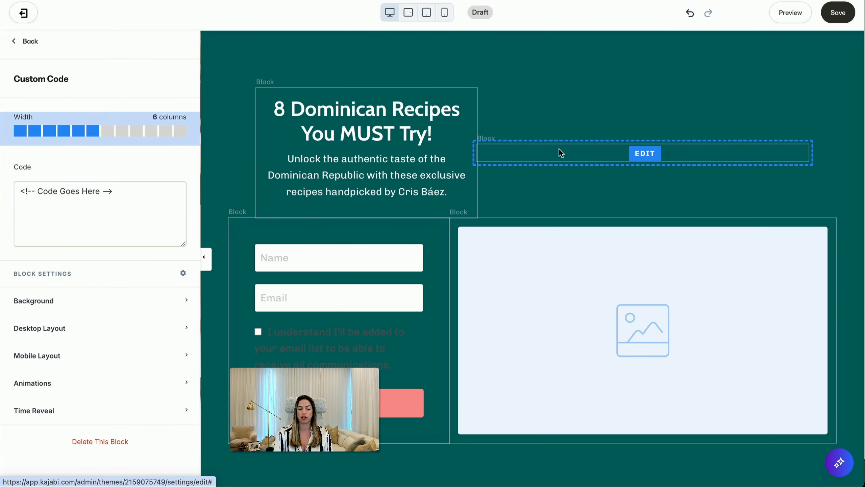
click(100, 442)
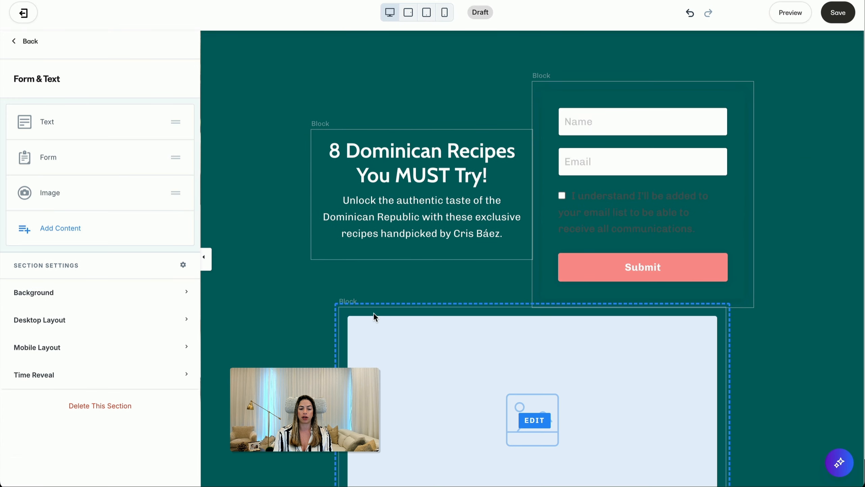
Widen the "8 Dominican Recipes You MUST Try!" text block to 10 columns
scroll(376, 317, down, 3)
scroll(376, 317, up, 2)
scroll(376, 317, down, 1)
scroll(376, 317, up, 2)
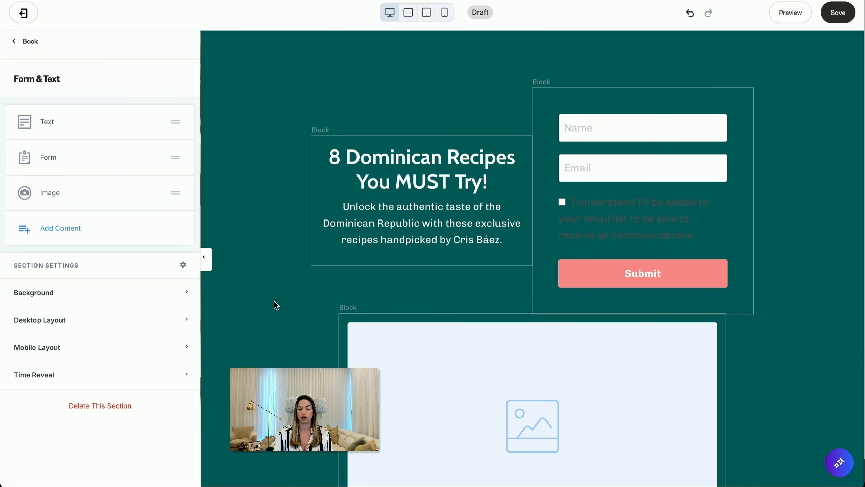
click(444, 239)
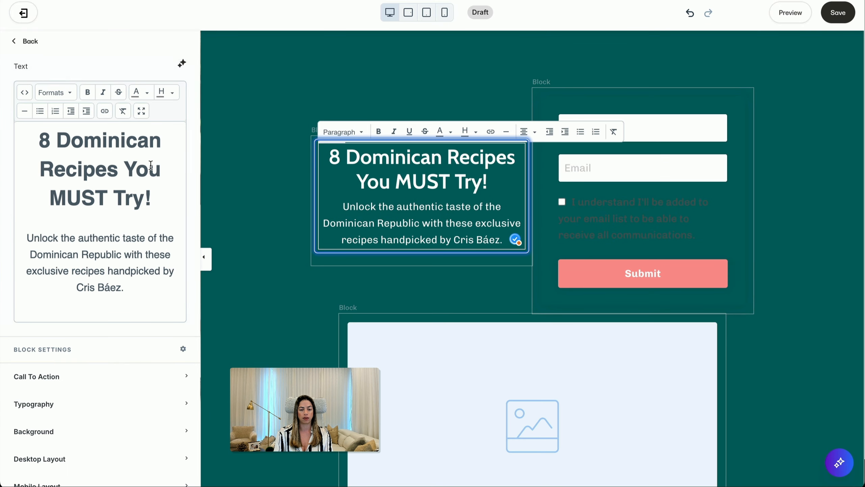
click(152, 133)
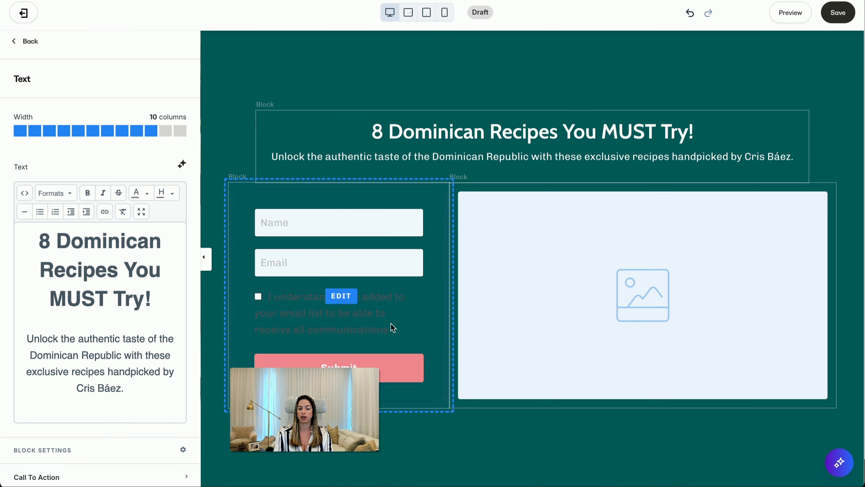
Set the form block's background color to white
click(246, 325)
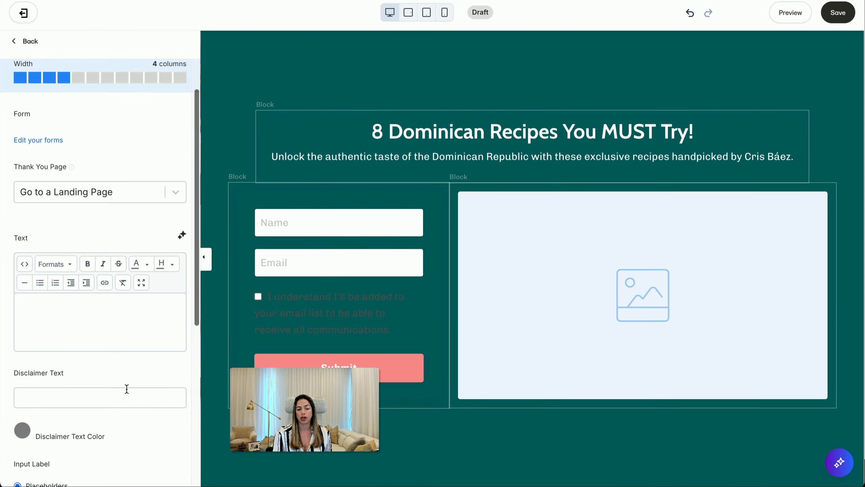
scroll(126, 388, down, 10)
click(81, 327)
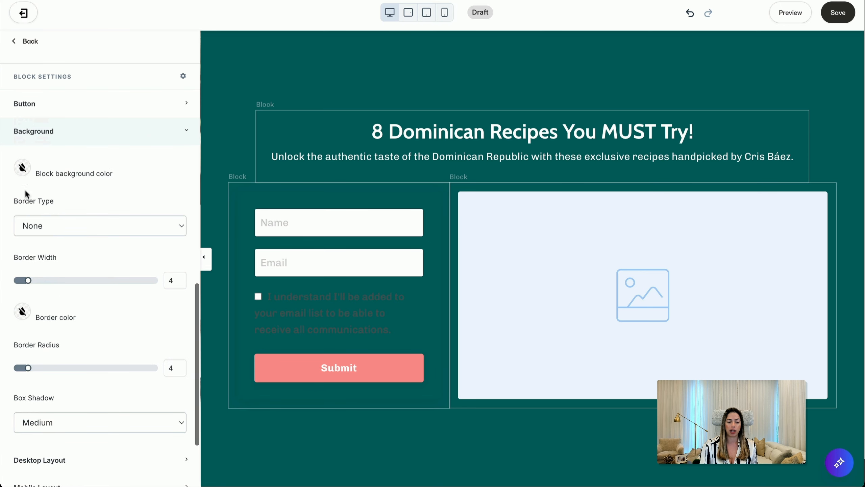
click(22, 167)
click(152, 152)
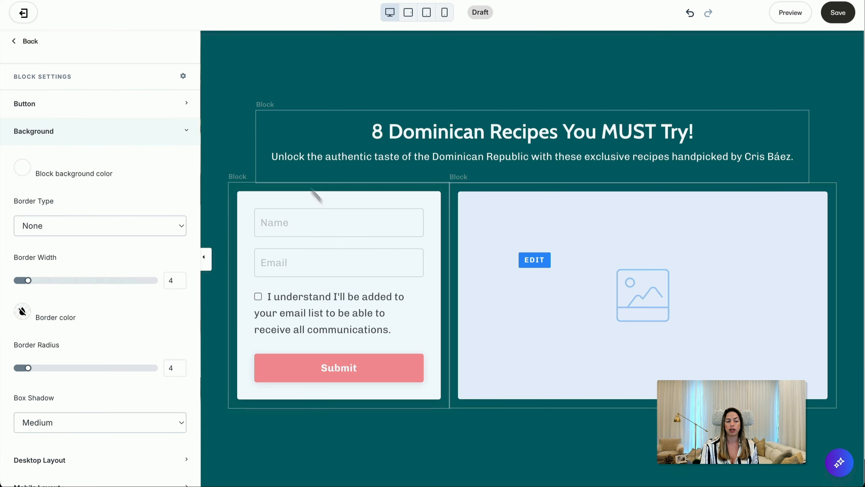
click(534, 259)
scroll(133, 177, up, 3)
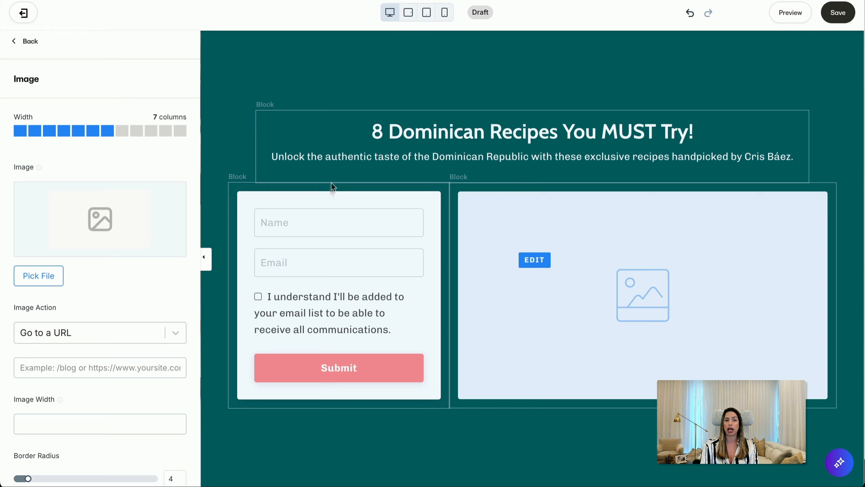
scroll(473, 348, down, 3)
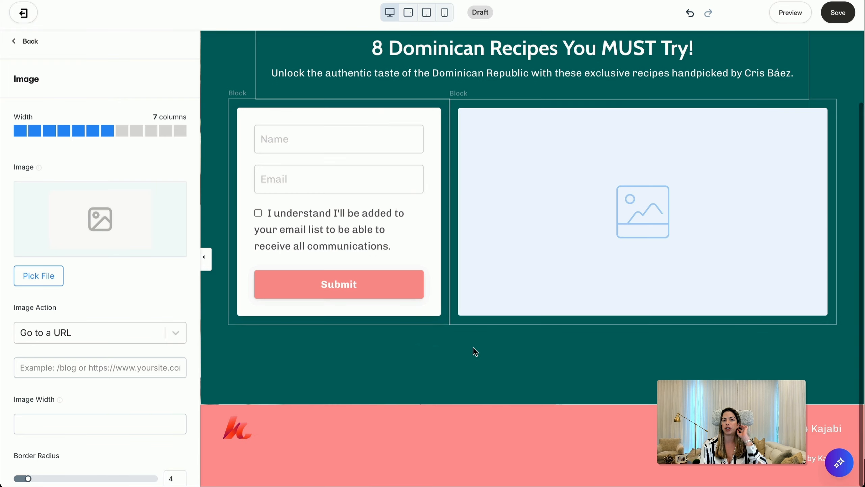
click(277, 333)
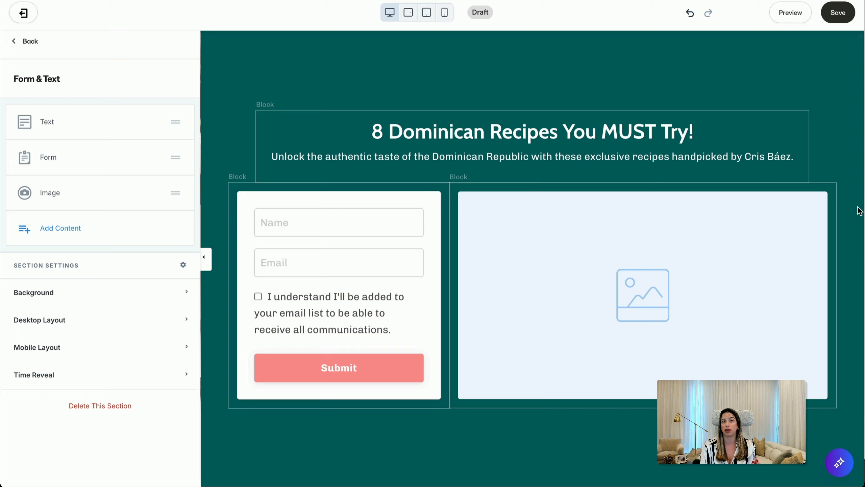
Add a 3 Column Text section to the landing page below the form section
click(28, 42)
click(73, 204)
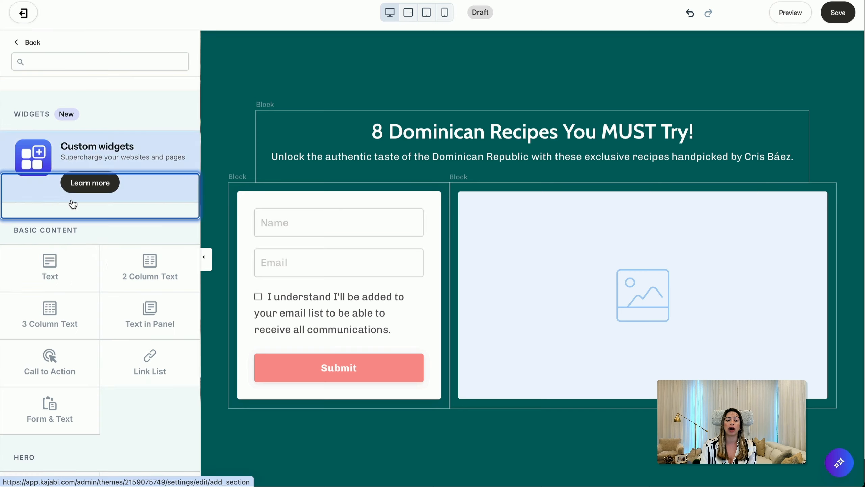
scroll(124, 359, down, 2)
scroll(124, 305, up, 2)
click(130, 55)
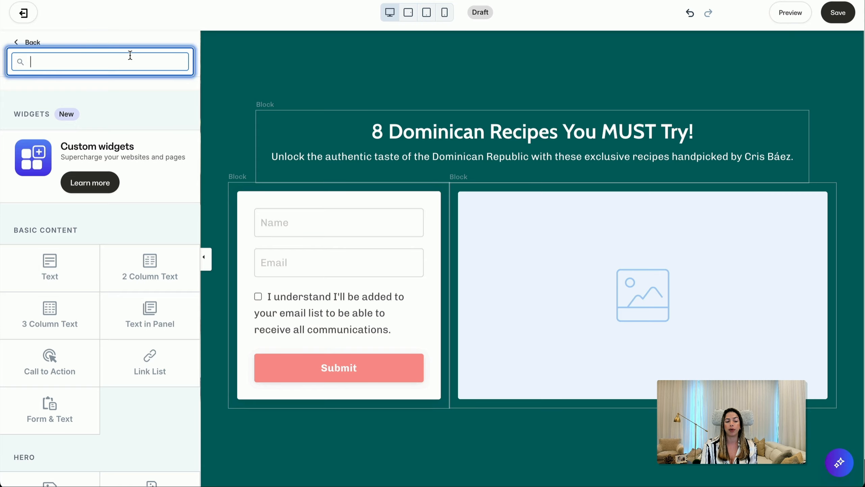
text(3)
mouse_move(73, 164)
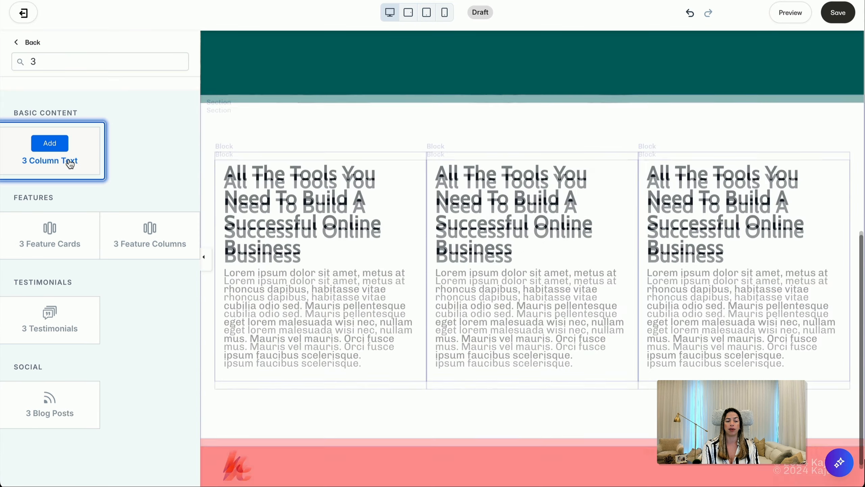
click(56, 143)
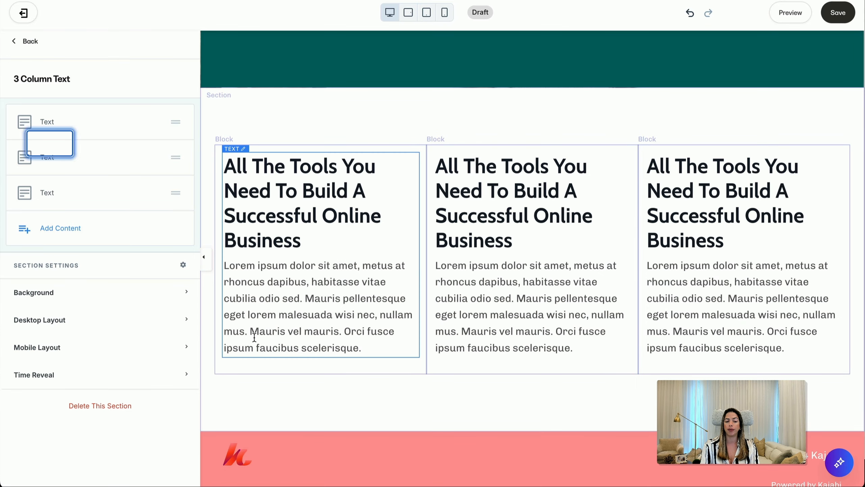
Add a Text block to the 3 Column Text section and replace its placeholder text with "Top 3 Outcomes!"
click(84, 234)
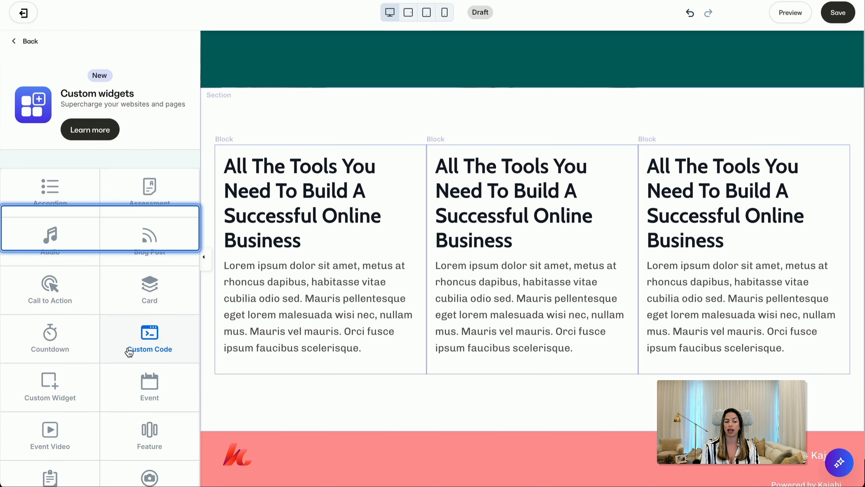
scroll(130, 347, down, 6)
click(50, 406)
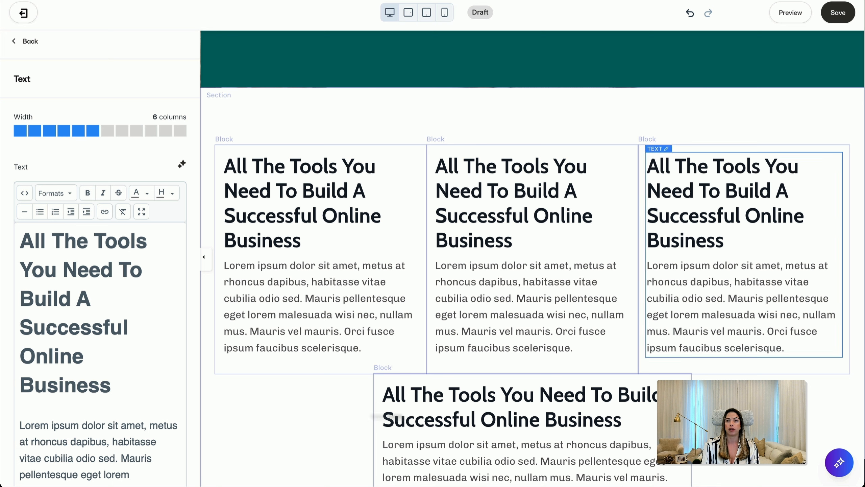
click(120, 386)
key(ctrl+a)
text(Top 3 )
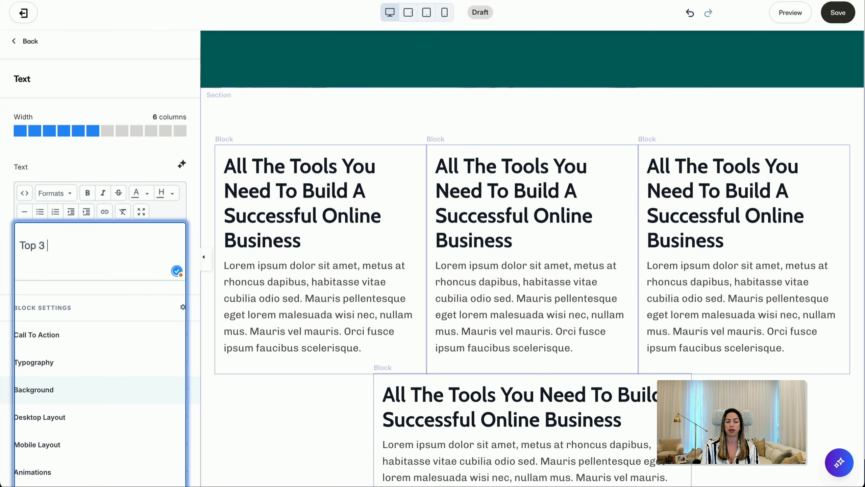
text(Outcomes!)
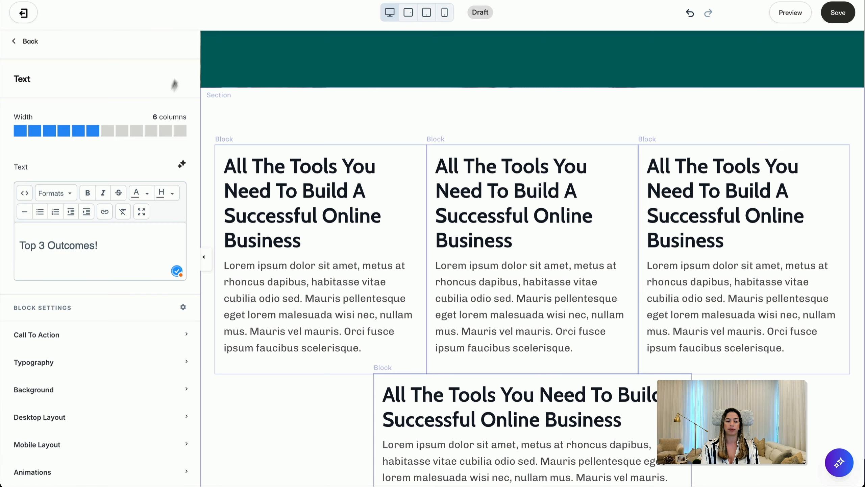
Widen the "Top 3 Outcomes!" text block to 9 columns and format its text as a heading
click(136, 131)
click(99, 254)
key(ctrl+a)
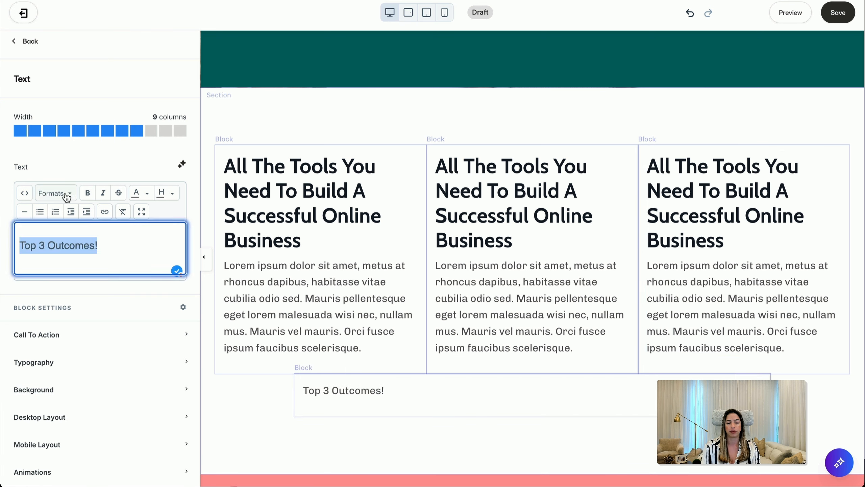
click(55, 192)
mouse_move(60, 212)
click(178, 307)
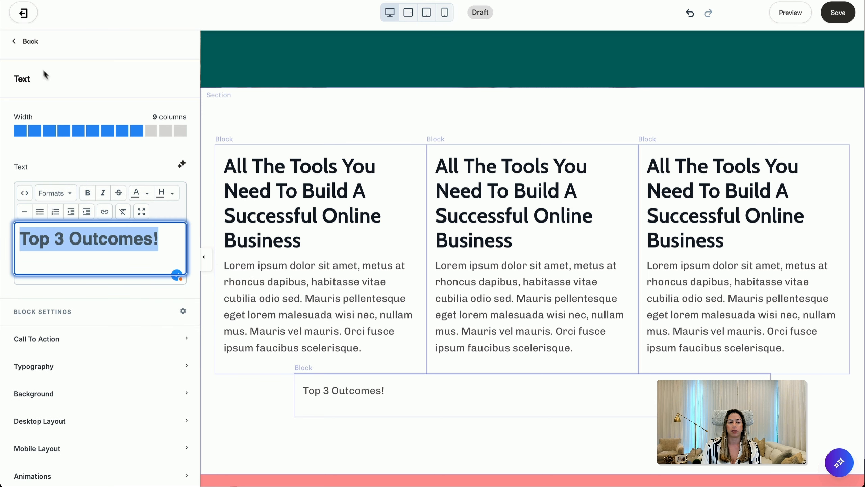
Move the "Top 3 Outcomes!" block above the three column blocks in the 3 Column Text section
click(30, 41)
drag(176, 229, 171, 123)
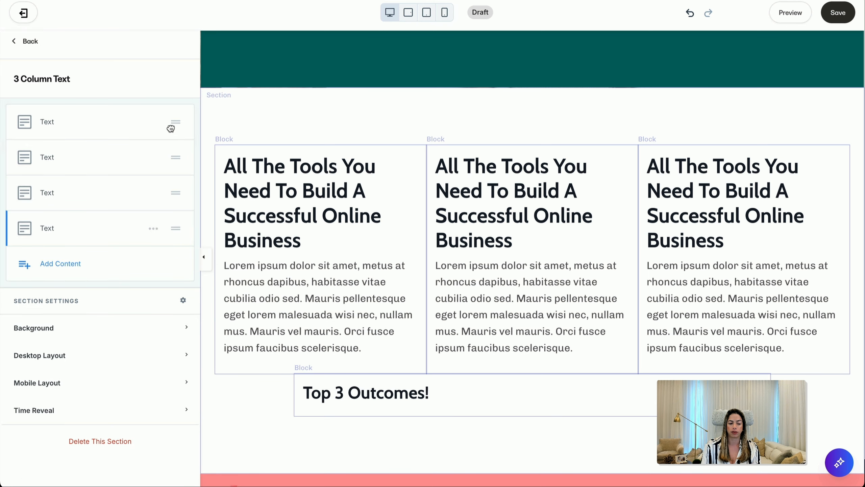
Replace the first column's placeholder content with the heading "Discover traditional flavors that make Dominican cuisine unique." and remove its body paragraph
click(359, 258)
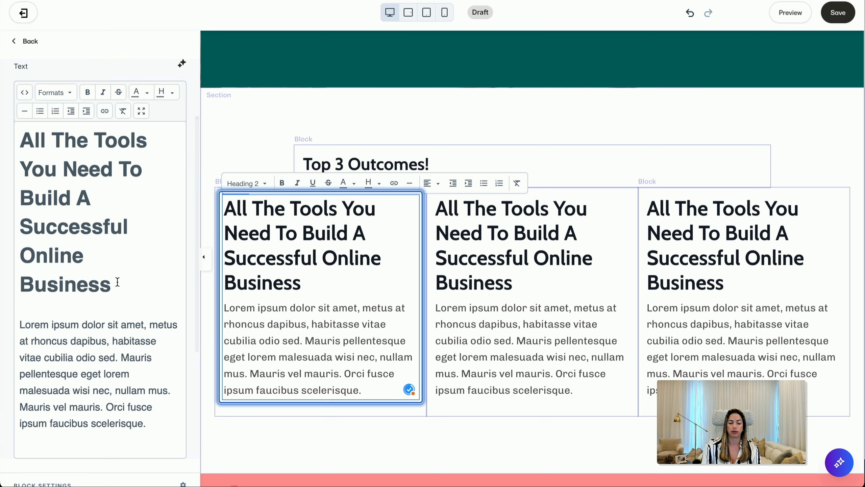
drag(120, 282, 19, 138)
text(Discover traditional flavors that make Dominican cuisine unique.)
drag(19, 324, 167, 429)
key(BackSpace)
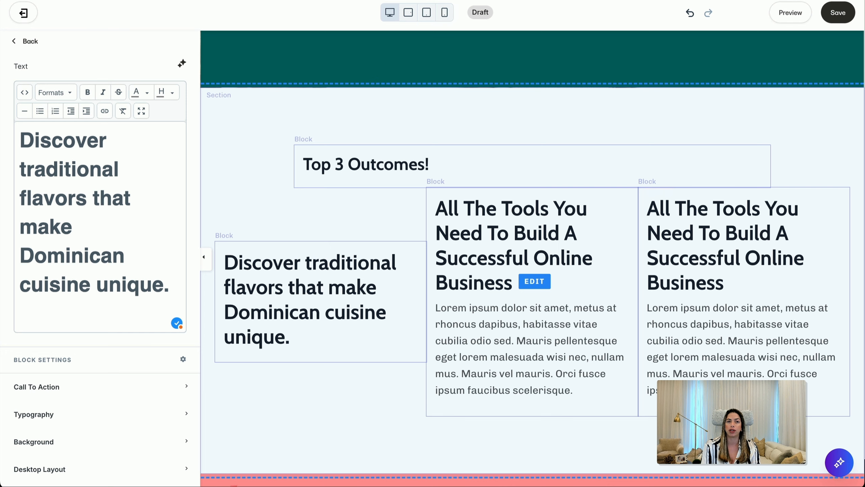
Replace the second column's placeholder content with "Easily recreate these dishes at home, even with minimal cooking experience."
click(503, 305)
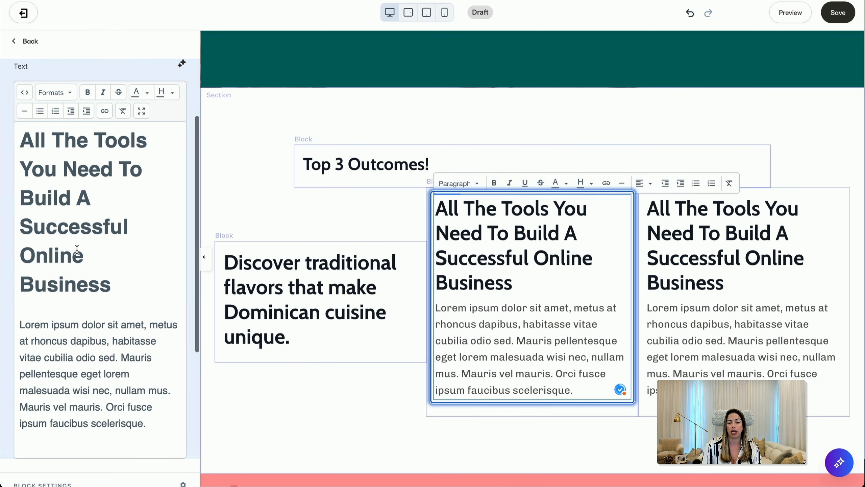
click(102, 269)
key(ctrl+a)
text(Easily recreate these dishes at home, even with minimal cooking experience.)
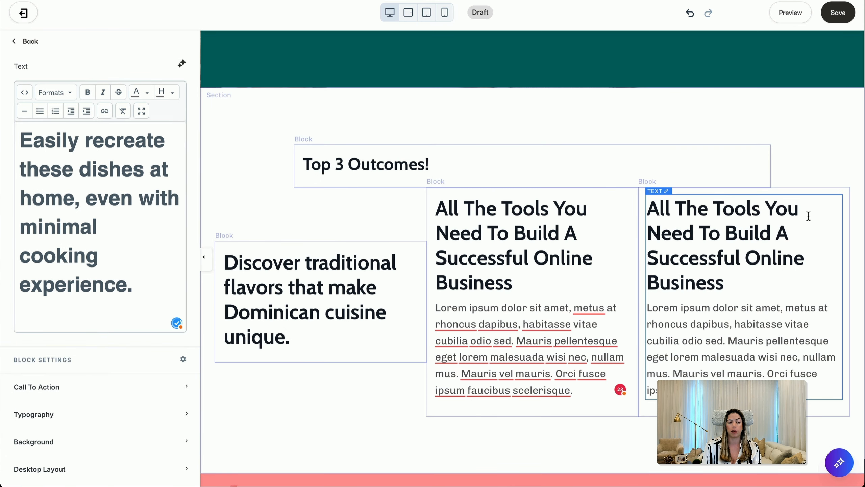
Replace the third column's placeholder content with "Enjoy the tastes of home or introduce new flavors to your family." and save the page
click(793, 259)
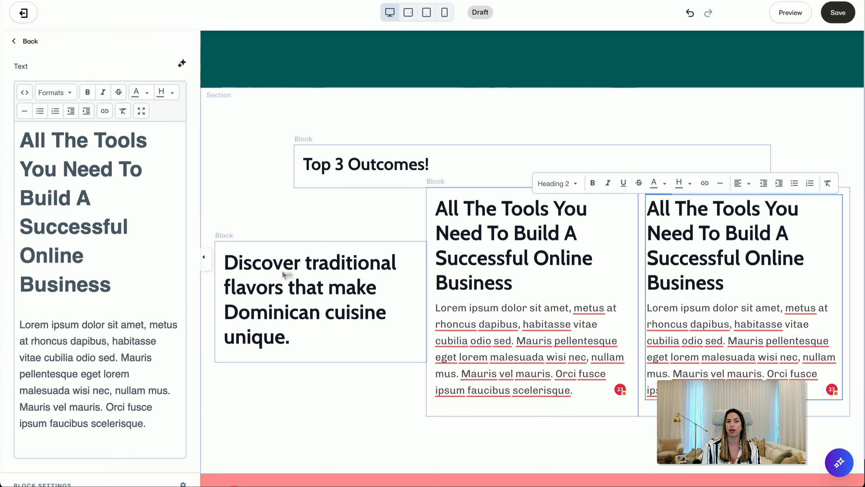
click(104, 265)
key(ctrl+a)
text(Enjoy the tastes of home or introduce new flavors to your family.)
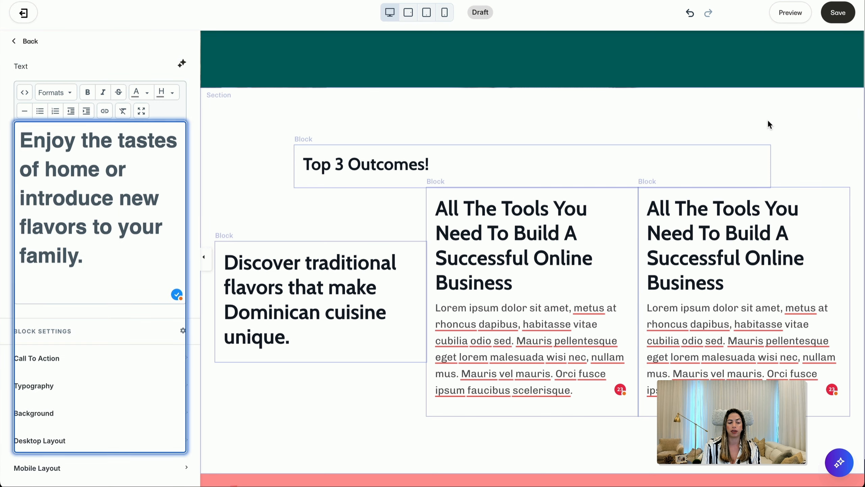
click(836, 13)
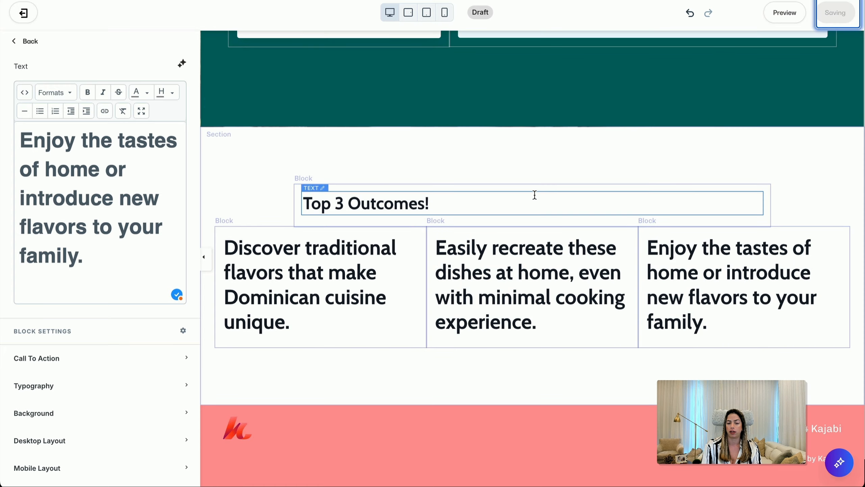
Center the "Top 3 Outcomes!" heading in the desktop layout and save the landing page
click(353, 202)
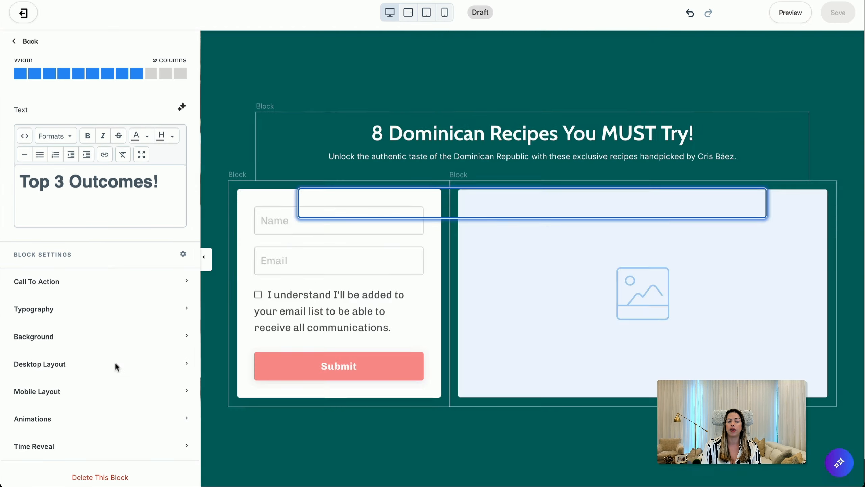
click(100, 360)
click(100, 345)
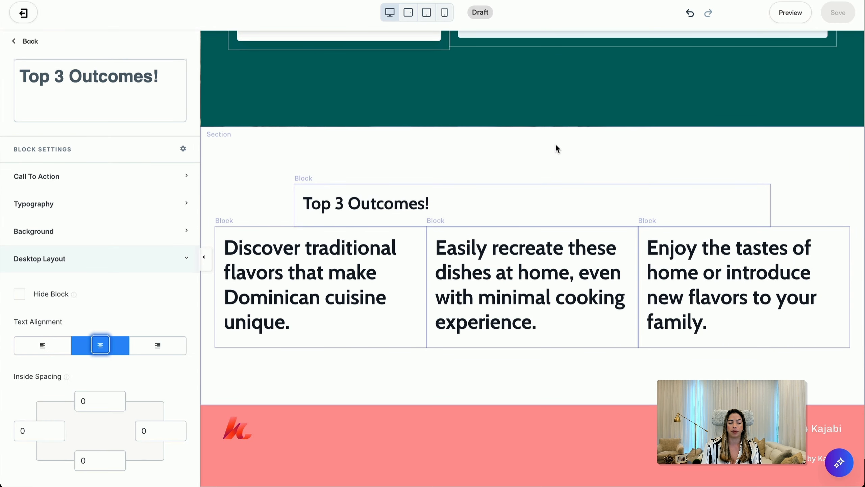
click(599, 166)
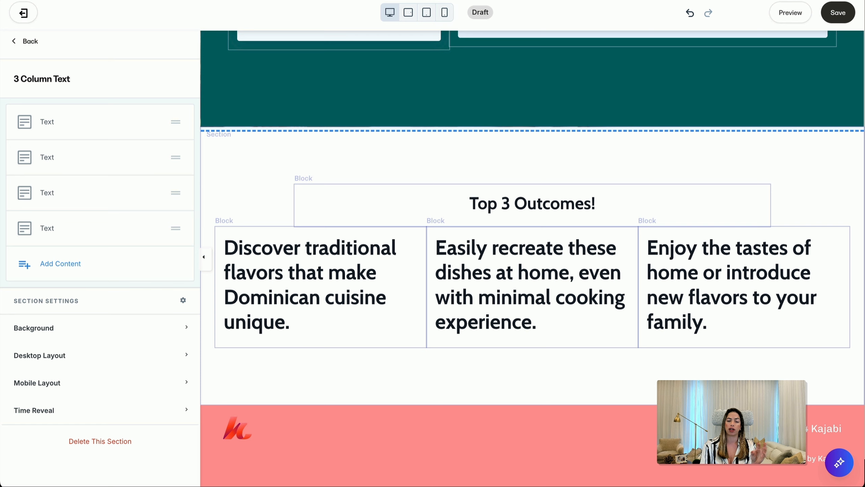
scroll(514, 213, up, 10)
click(839, 13)
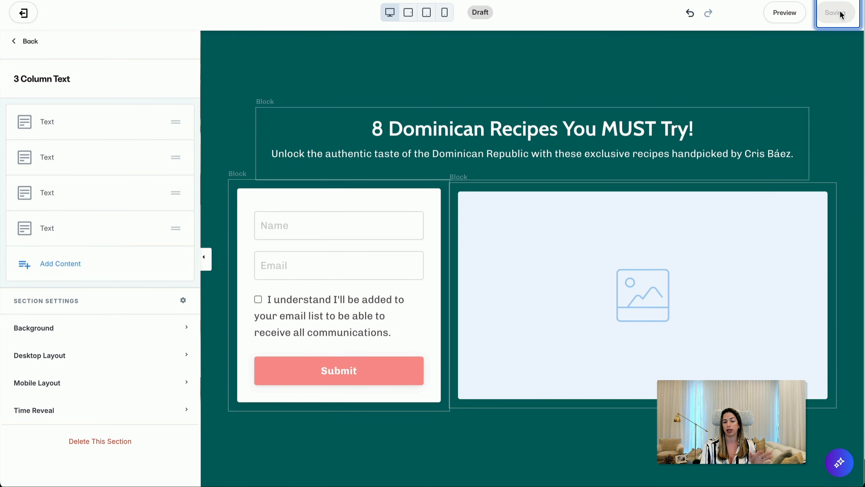
Leave the page editor for the marketing funnel templates and preview the Freebie funnel's overview
click(34, 17)
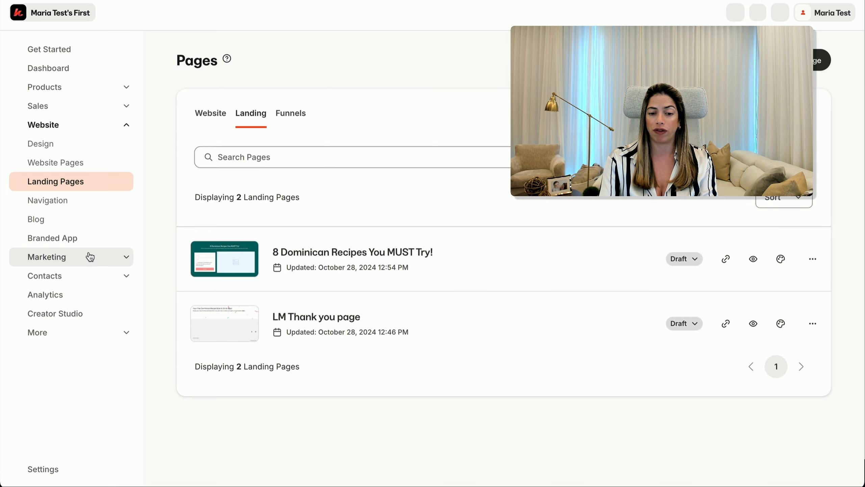
click(91, 256)
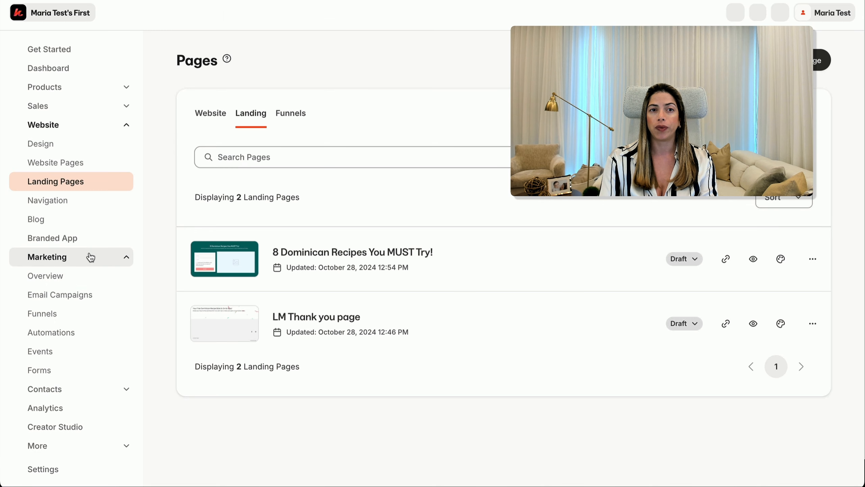
click(68, 314)
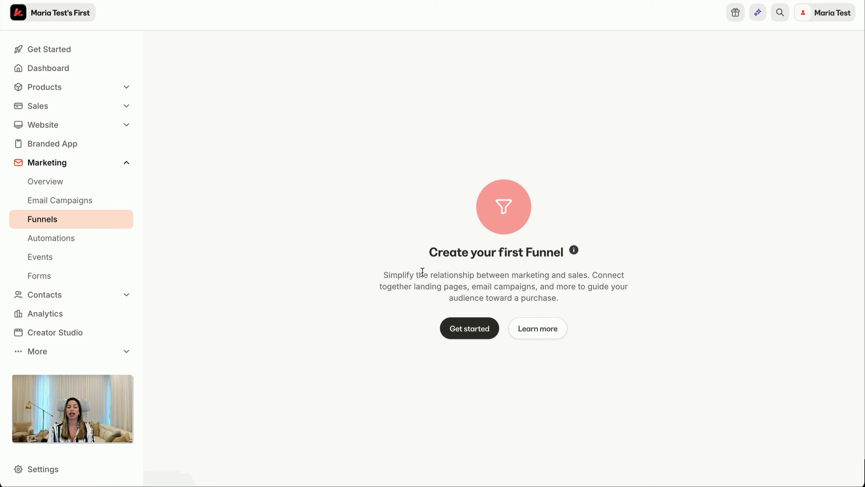
click(470, 329)
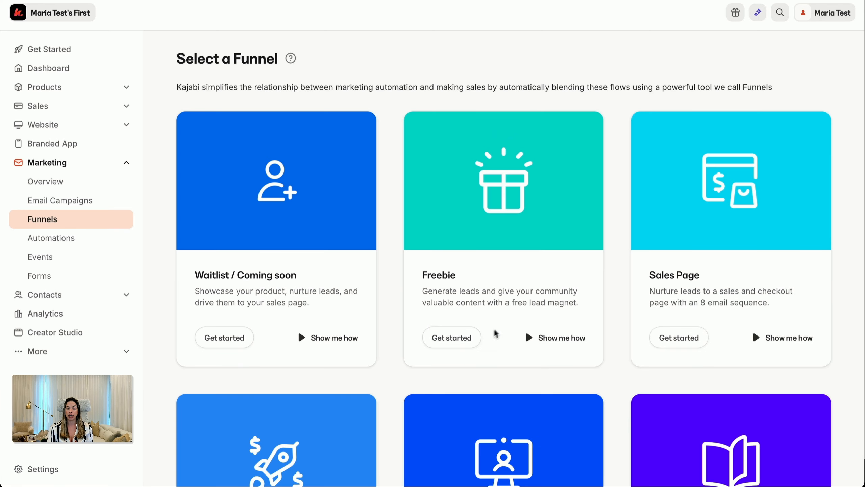
click(551, 342)
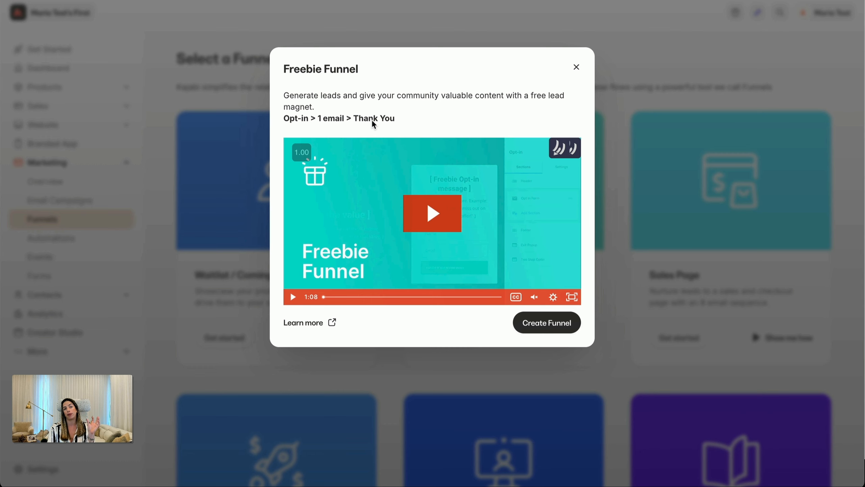
click(576, 68)
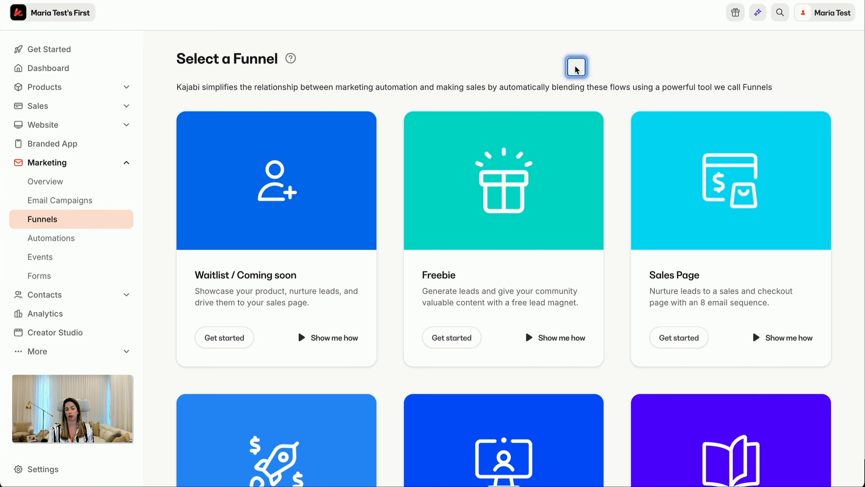
Create a blank funnel titled "Recipe Funnel Lead Magnet"
scroll(449, 252, down, 10)
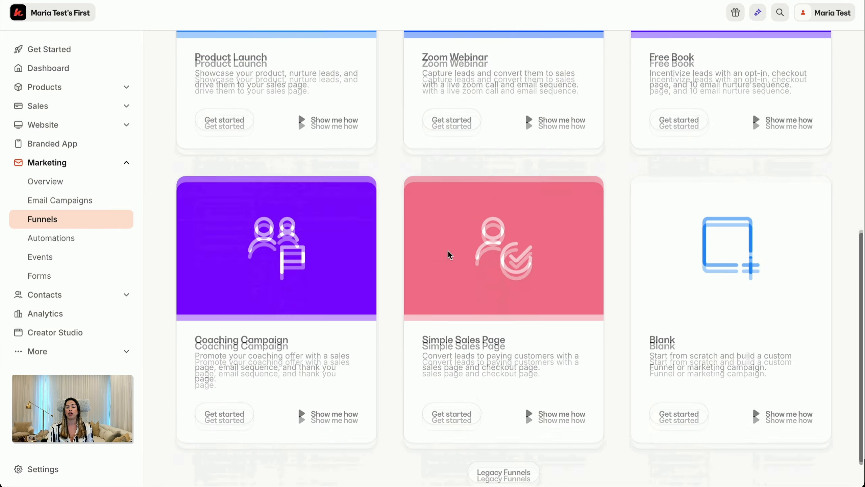
click(668, 372)
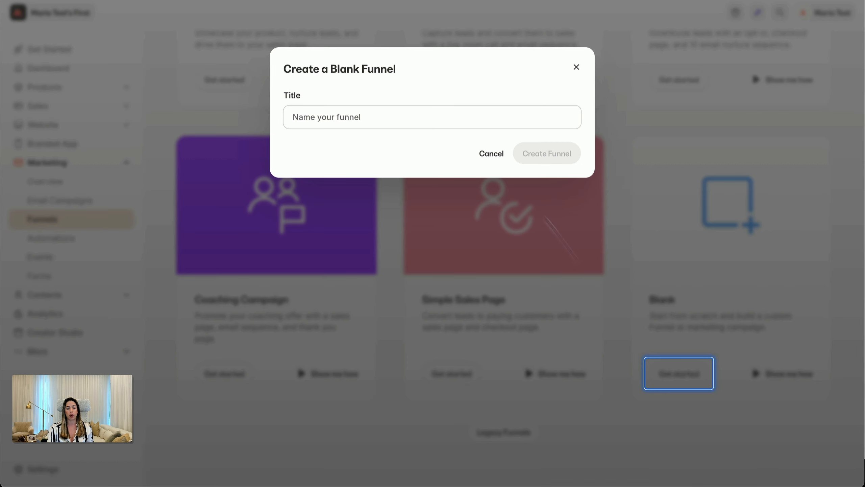
click(449, 125)
text(Recipe Funnel Lead Magnet)
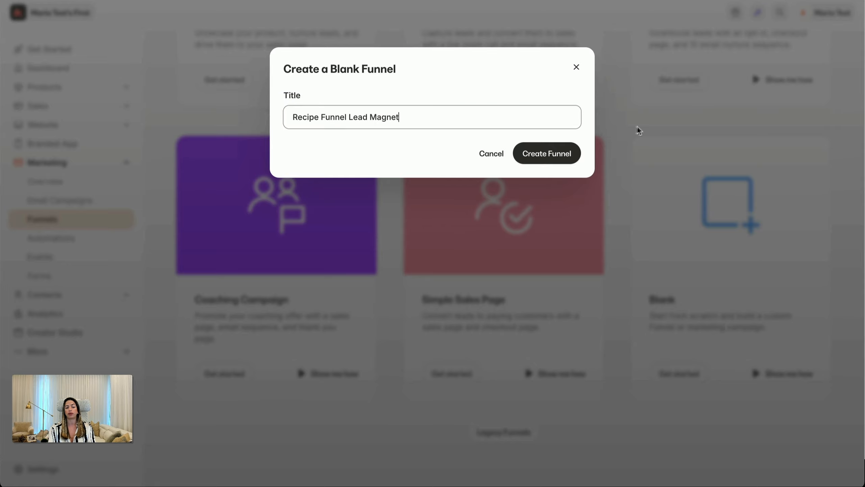
click(553, 156)
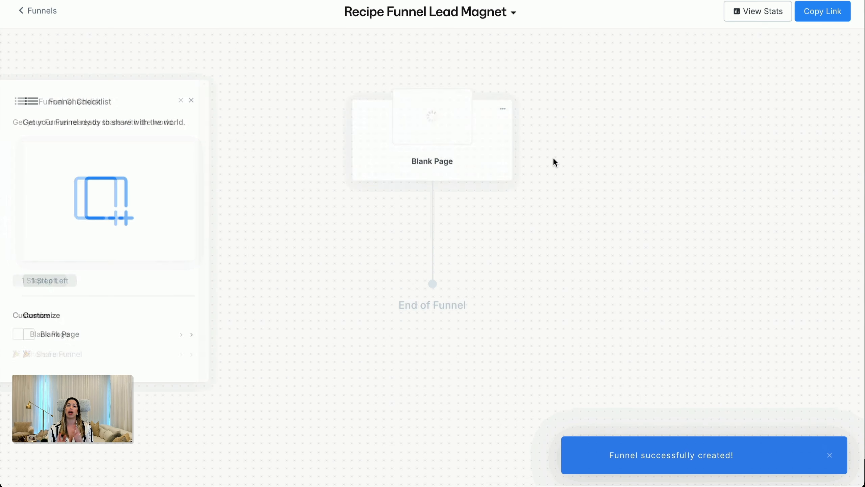
Add the existing landing page "8 Dominican Recipes You MUST Try!" to the funnel below the Blank Page
click(506, 109)
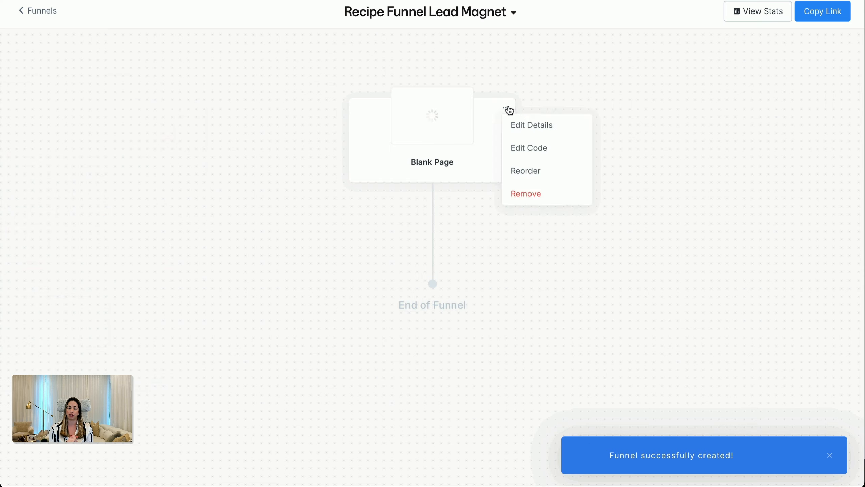
click(443, 237)
click(623, 95)
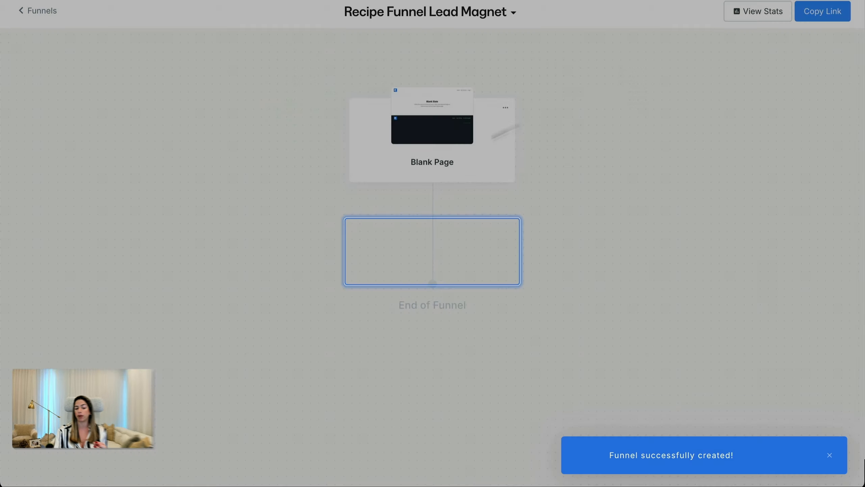
click(433, 210)
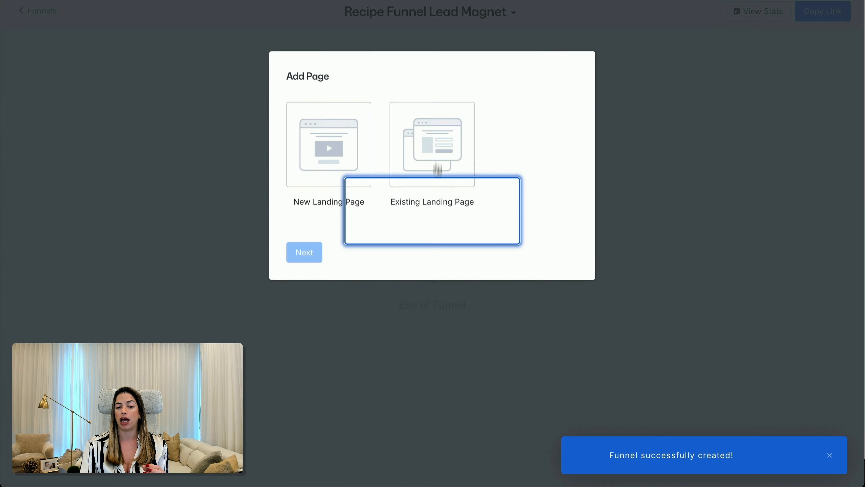
click(432, 145)
click(304, 252)
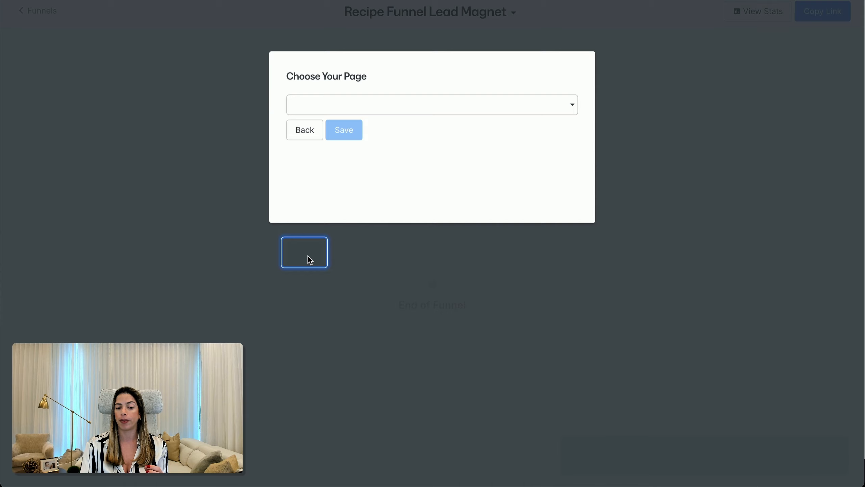
click(432, 109)
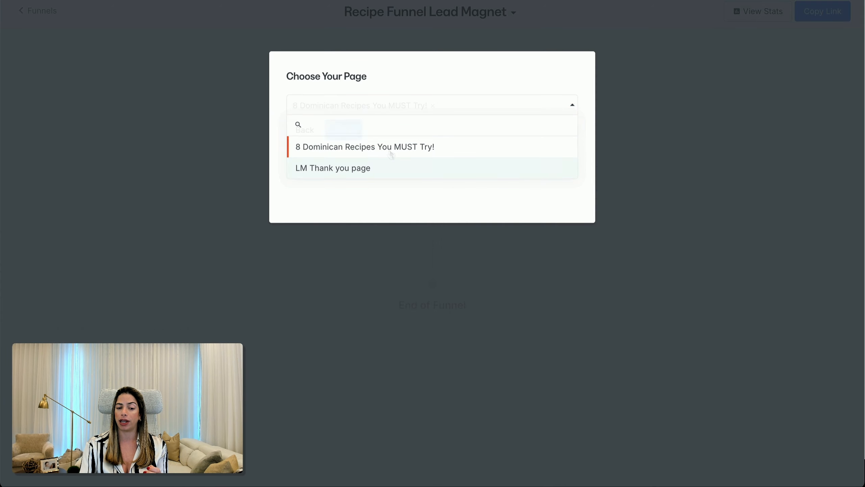
click(388, 150)
click(340, 131)
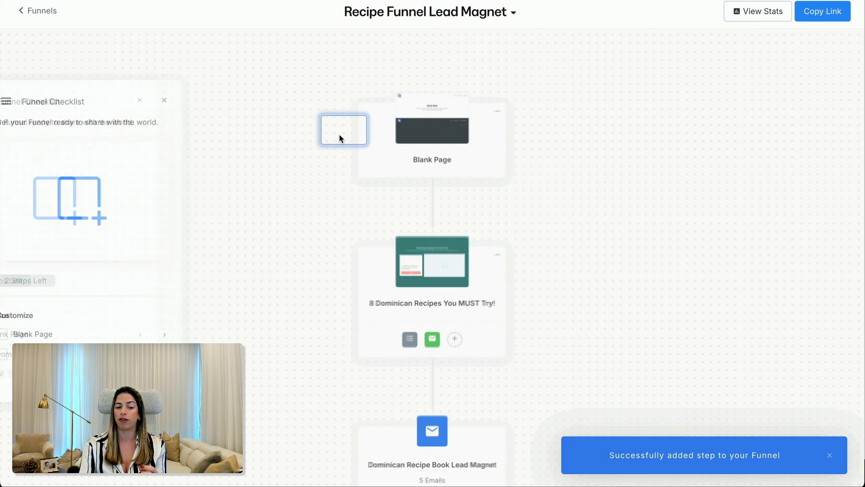
Review the funnel's flow and its stats for both pages and email sequences
scroll(453, 245, down, 5)
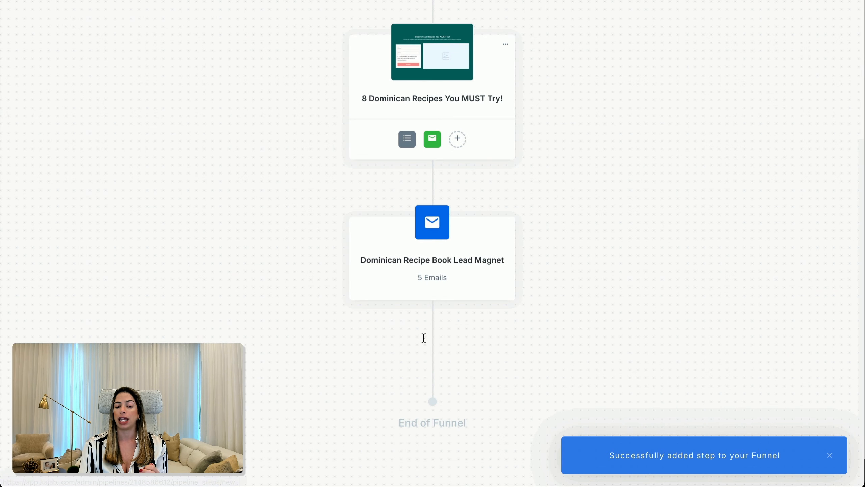
mouse_move(440, 357)
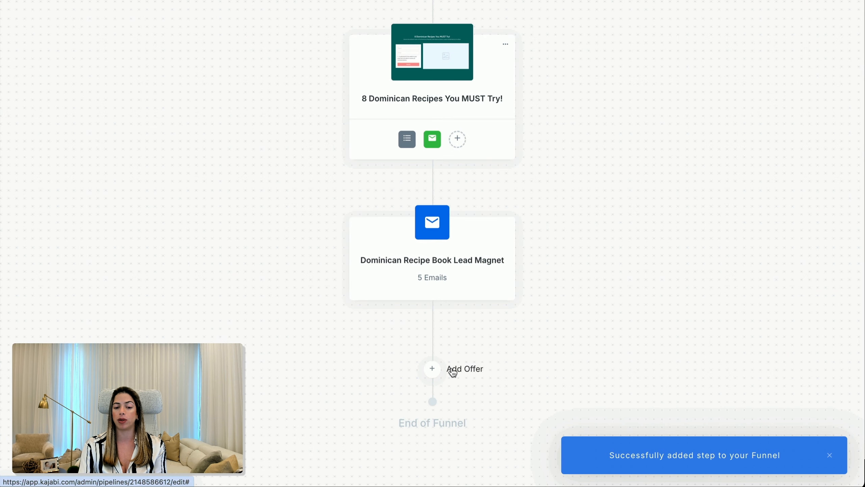
scroll(583, 314, up, 5)
click(758, 11)
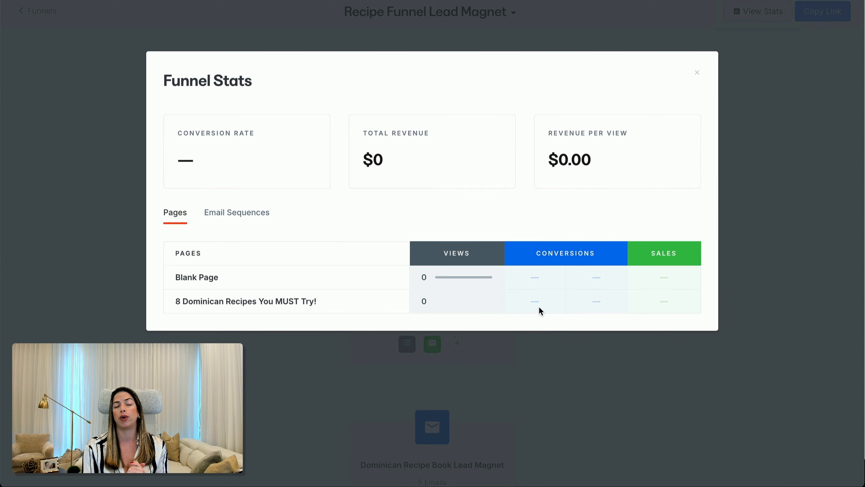
click(234, 213)
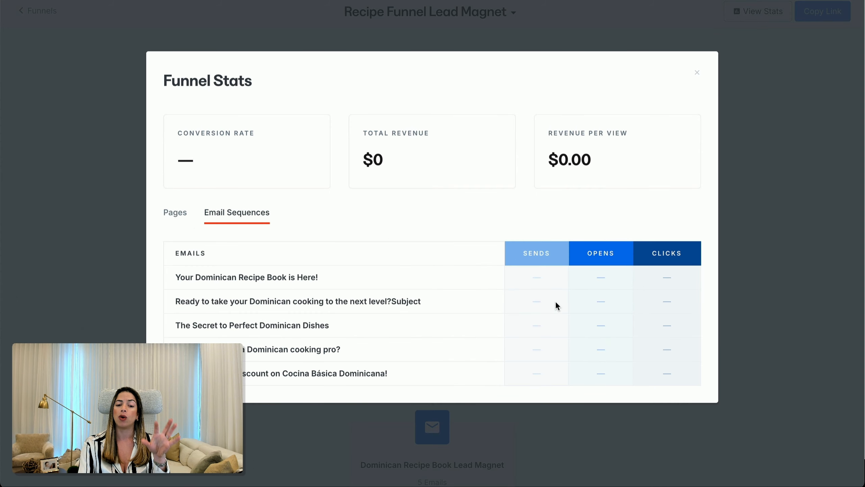
click(753, 207)
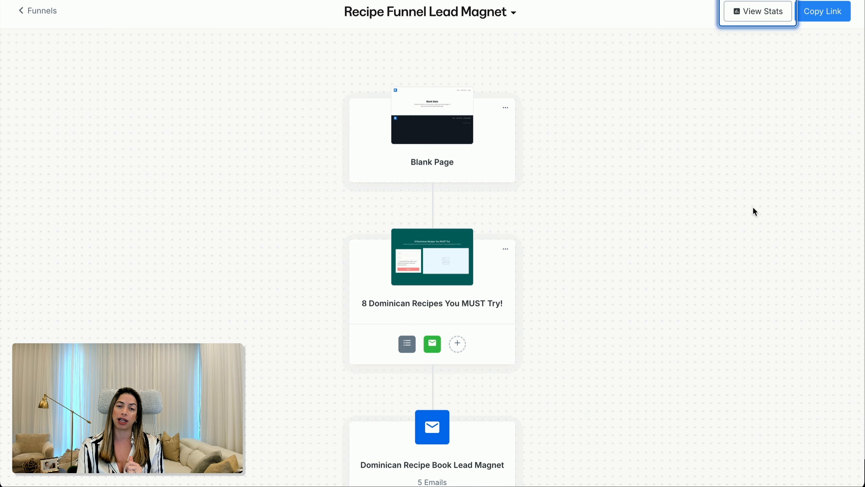
Remove the Blank Page step from the funnel
click(506, 107)
click(534, 190)
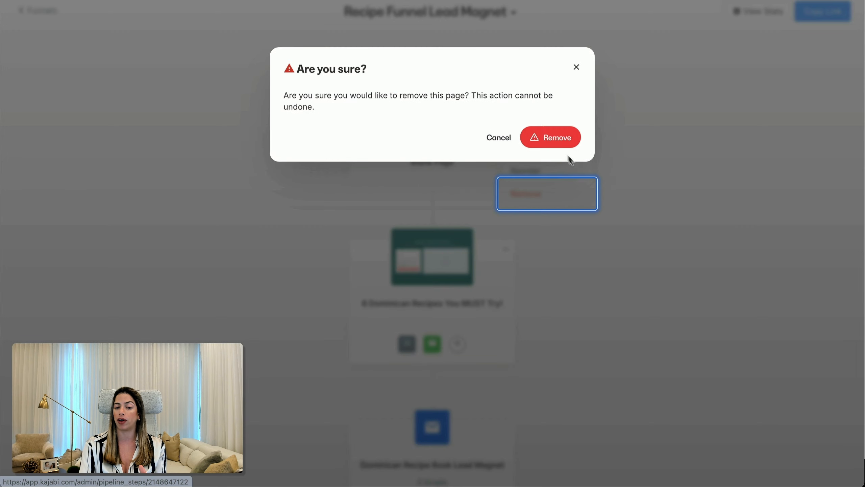
click(555, 144)
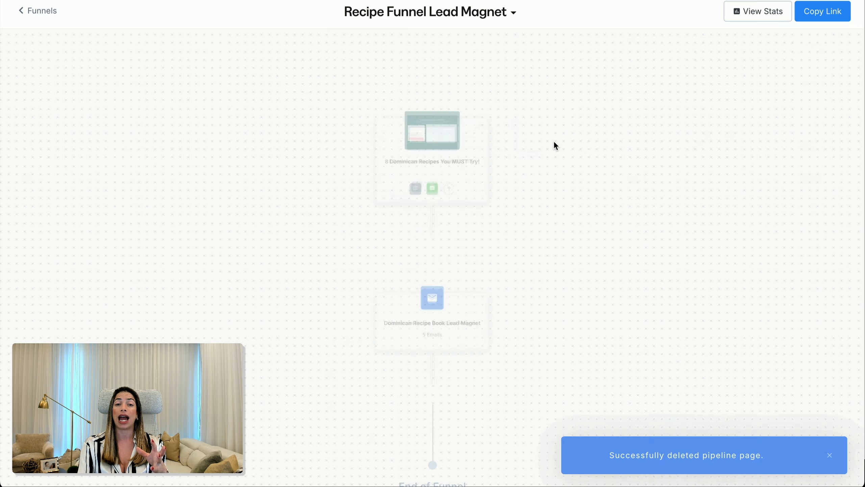